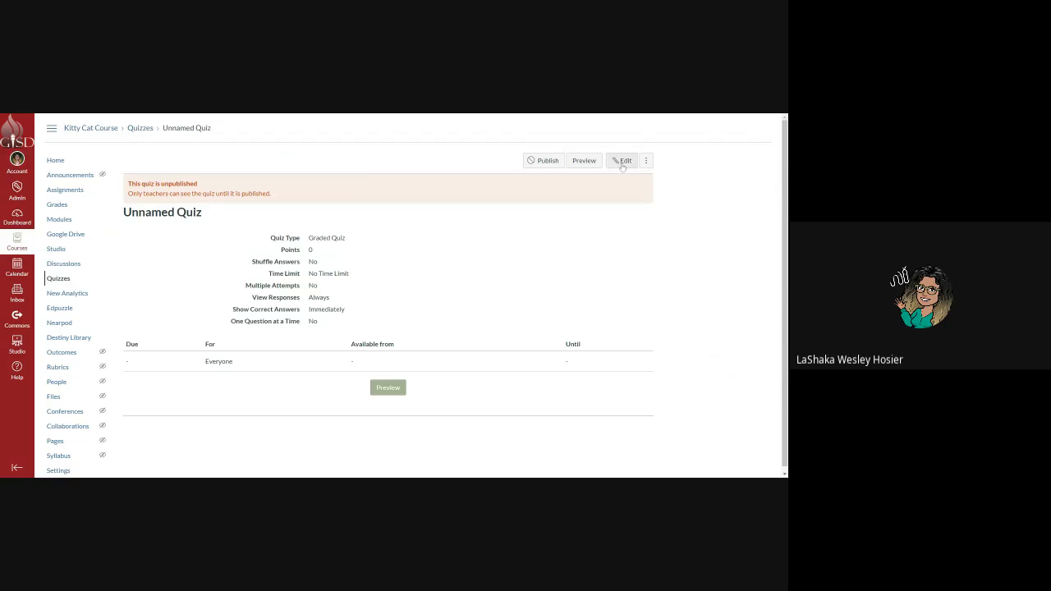
# Open the Unnamed Quiz for editing and retitle it 'Webinar ex'.
pyautogui.click(622, 160)
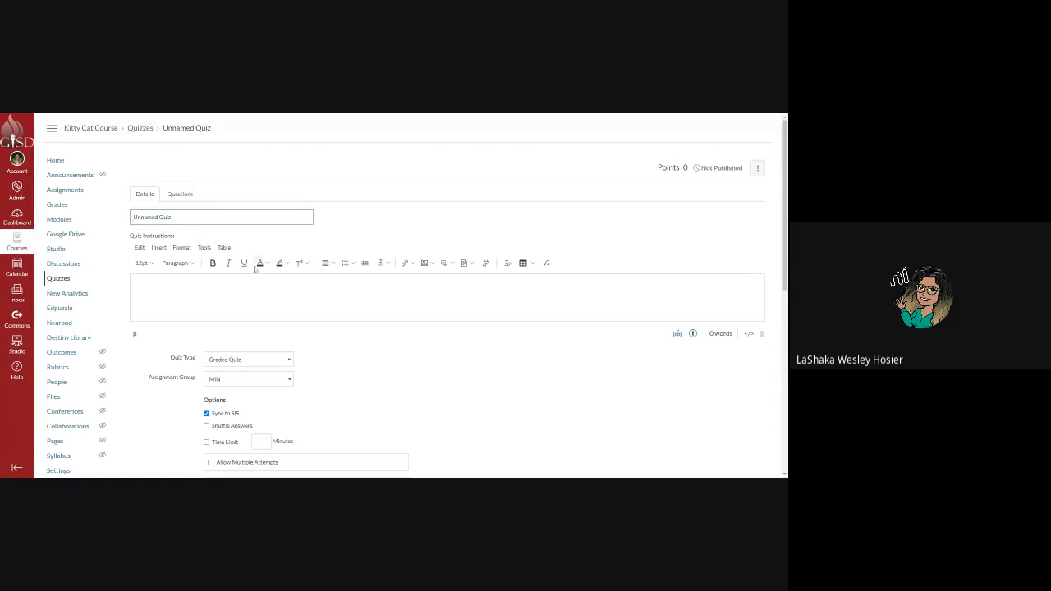
pyautogui.scroll(-10, 279, 271)
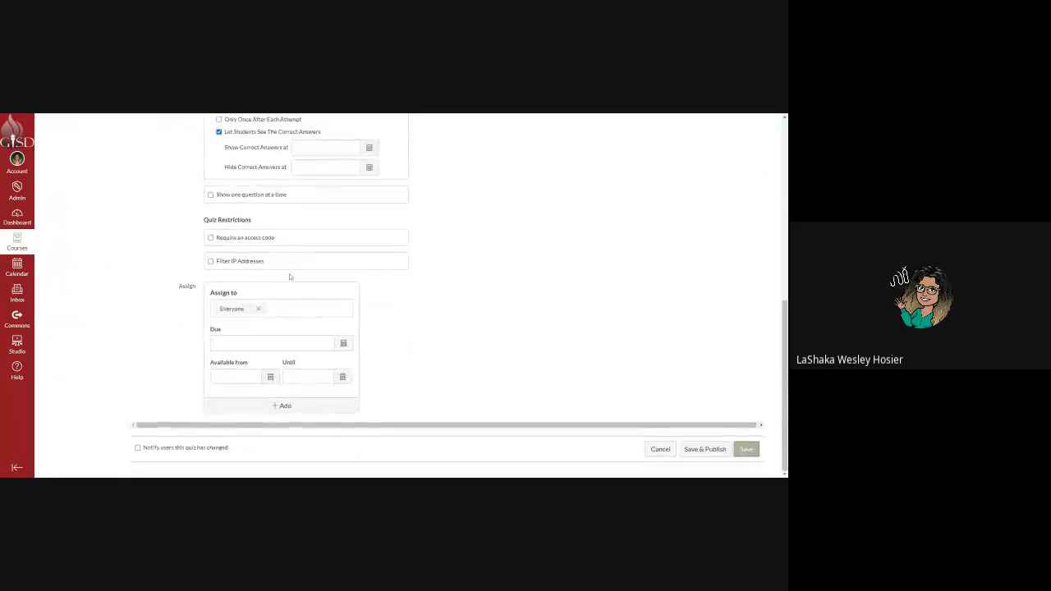
pyautogui.scroll(10, 289, 277)
pyautogui.moveTo(212, 219); pyautogui.dragTo(121, 232)
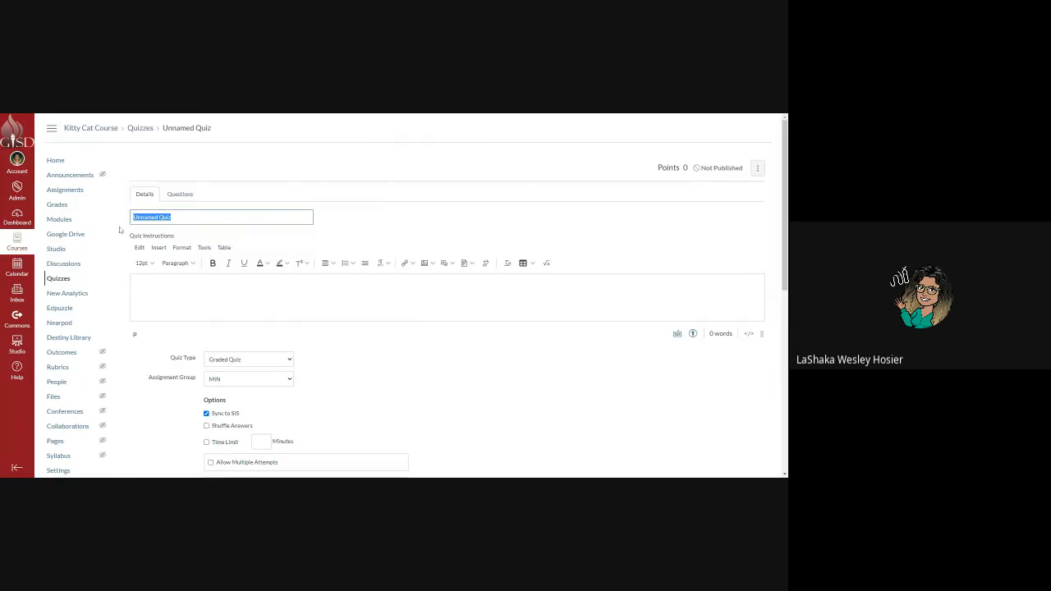
pyautogui.write('Webinar s')
# Write instructions with an 'Eco Systems Quiz' Heading 2 and a line asking students to complete all questions.
pyautogui.click(404, 297)
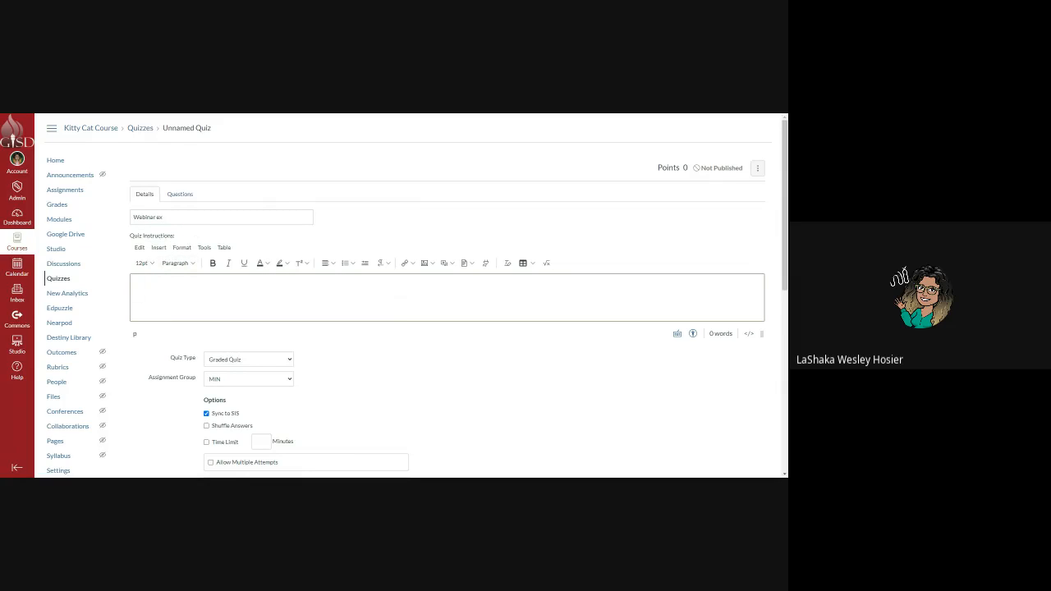
pyautogui.click(177, 262)
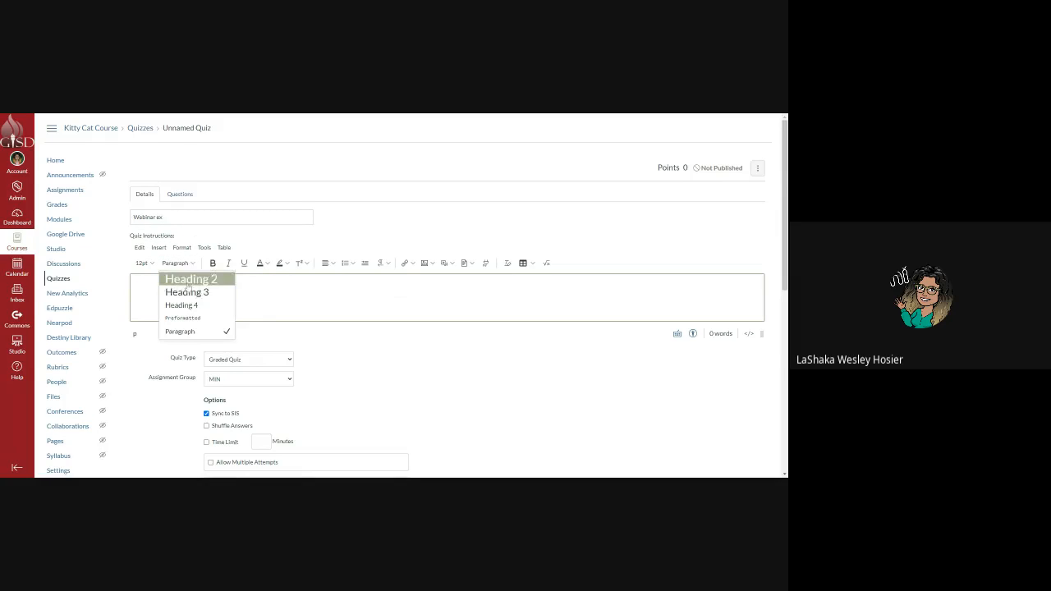
pyautogui.click(188, 277)
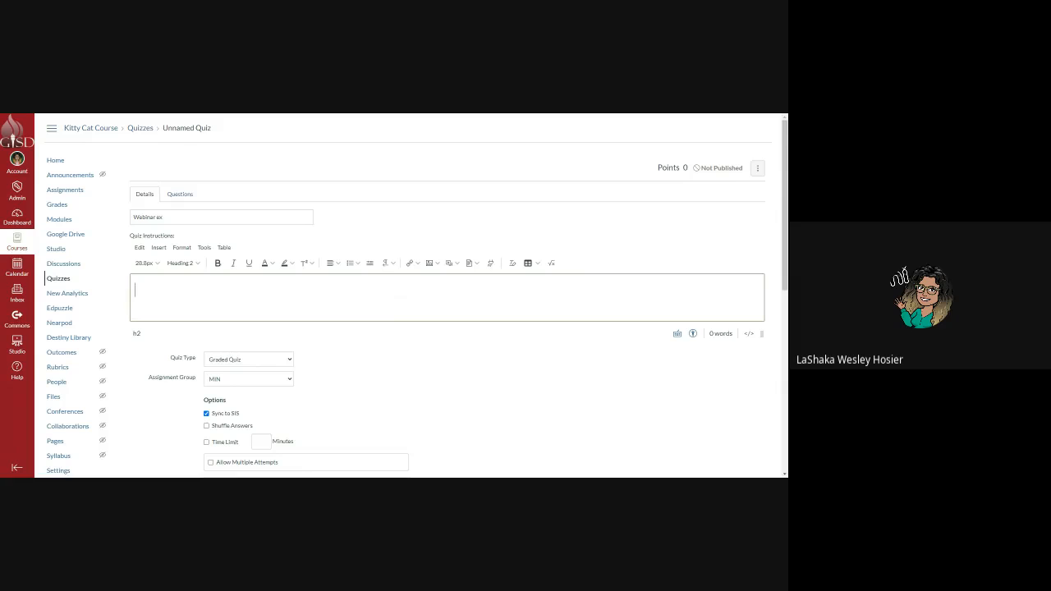
pyautogui.write('Eco Systems Quiz')
pyautogui.press('Return')
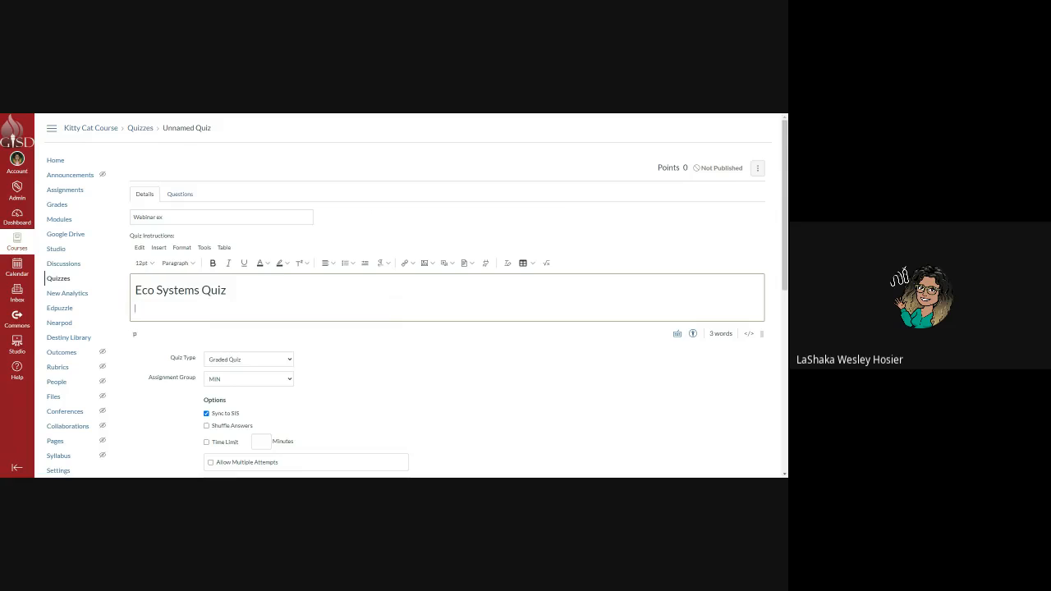
pyautogui.write('please complete')
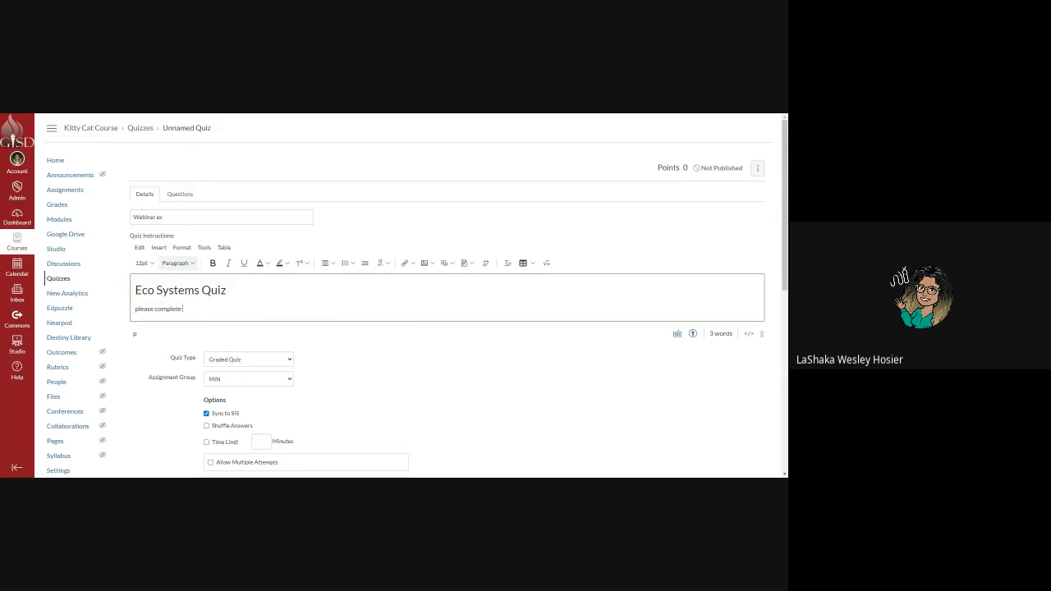
pyautogui.write(' atll questions to the best of adfvcka ei c')
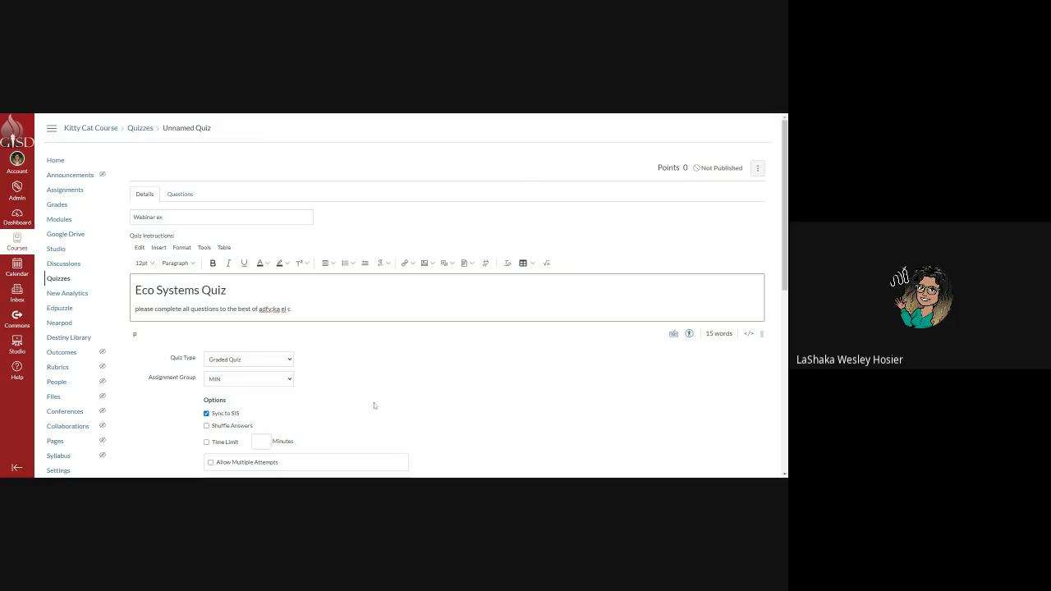
pyautogui.click(277, 359)
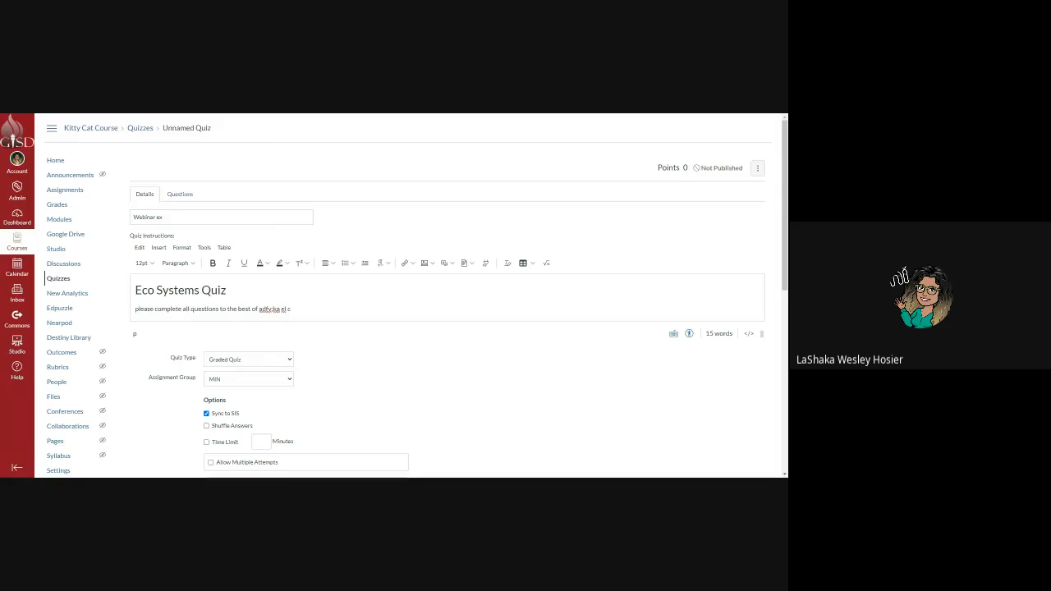
# Turn on Shuffle Answers and a 30-minute time limit.
pyautogui.click(248, 358)
pyautogui.click(256, 381)
pyautogui.click(252, 393)
pyautogui.scroll(-1, 251, 394)
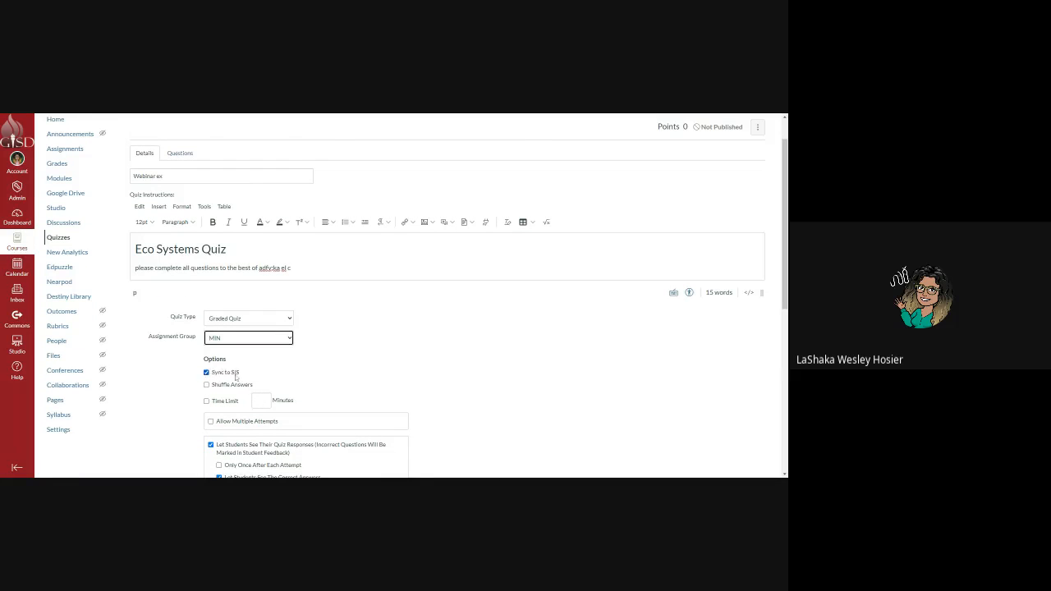
pyautogui.scroll(-2, 208, 376)
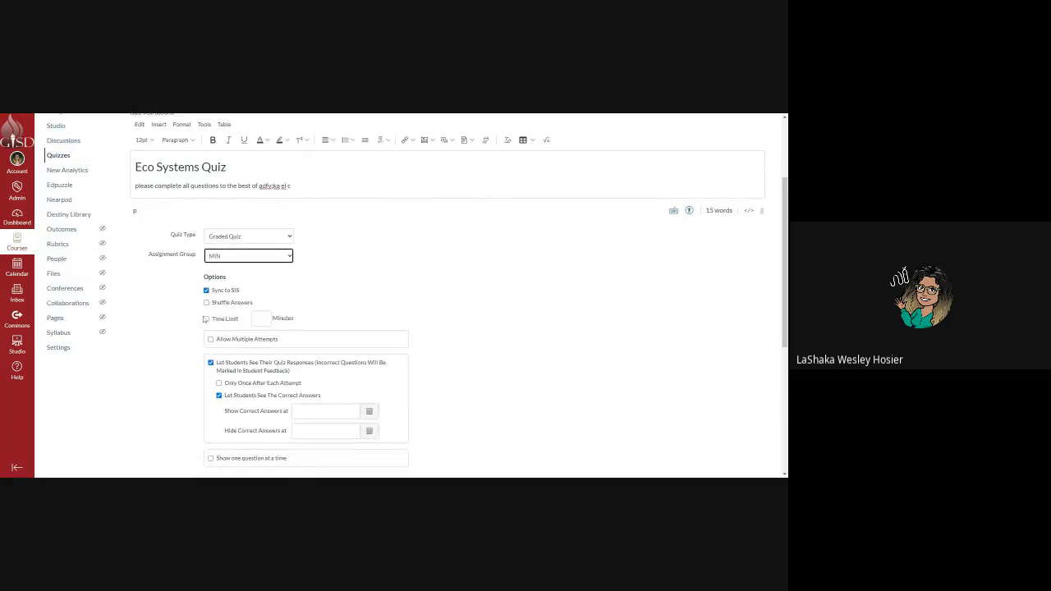
pyautogui.click(206, 303)
pyautogui.click(207, 319)
# Allow multiple attempts keeping the highest score, with allowed attempts set to 10.
pyautogui.click(233, 338)
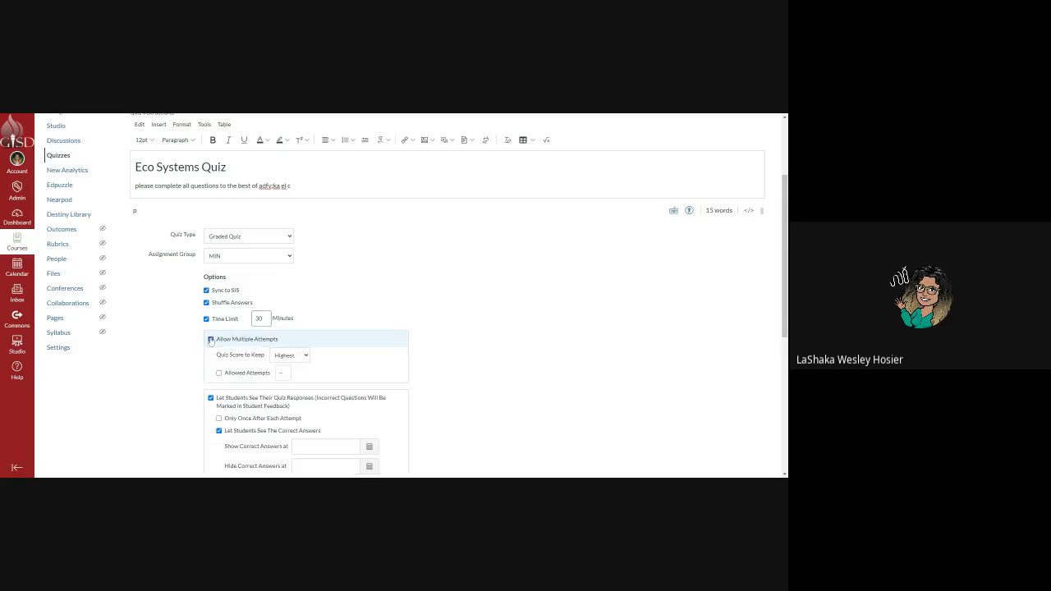
pyautogui.click(302, 361)
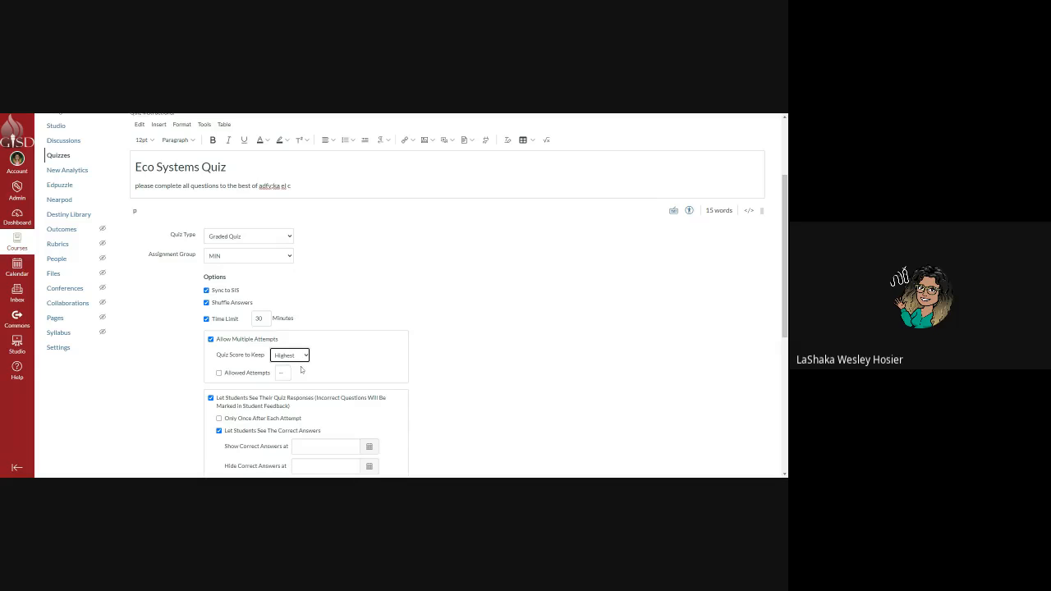
pyautogui.click(304, 360)
pyautogui.click(289, 355)
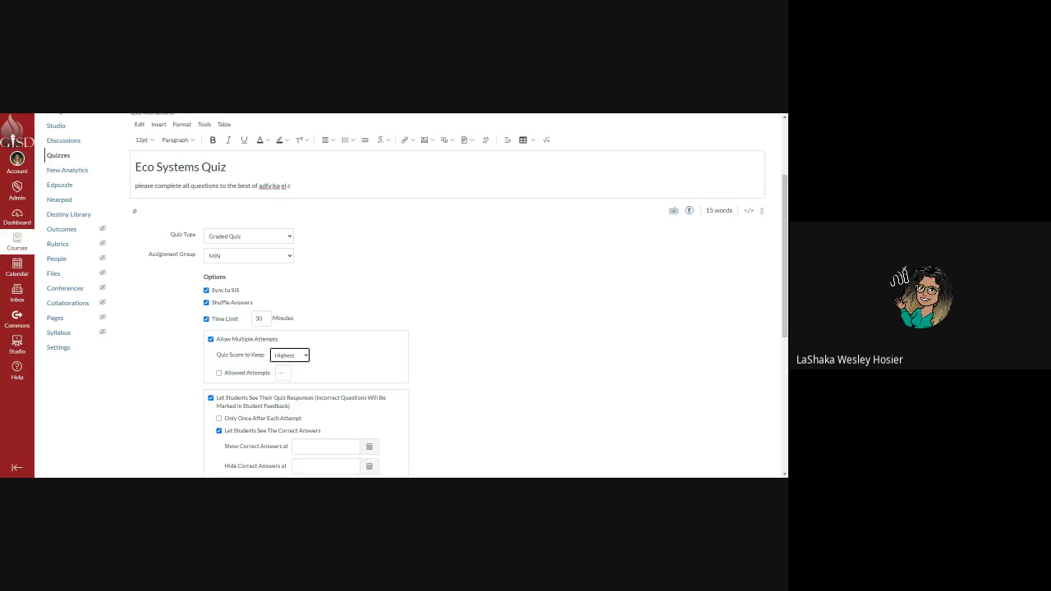
pyautogui.click(219, 372)
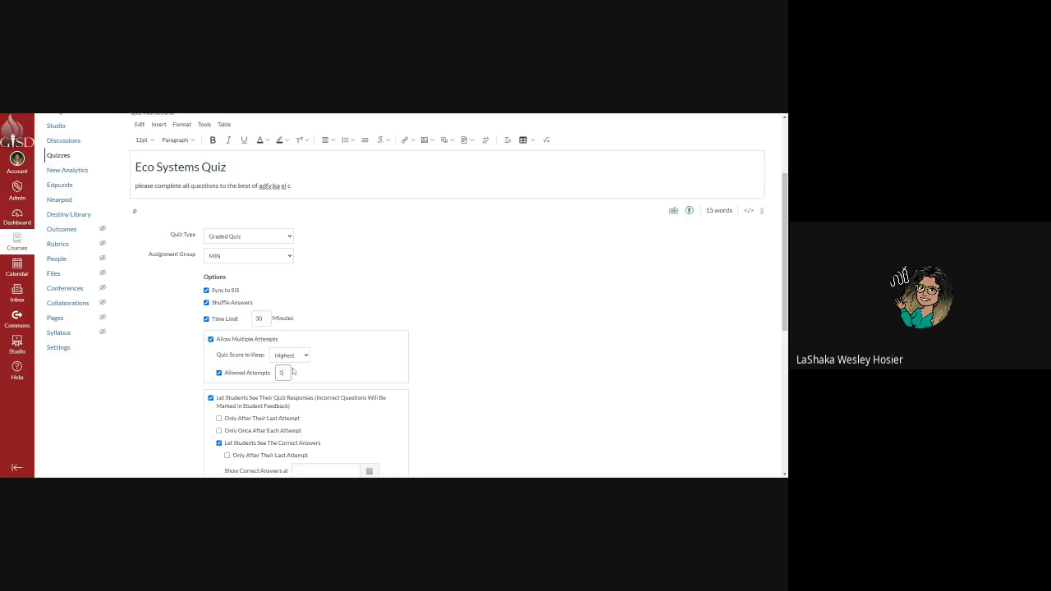
pyautogui.press('BackSpace')
pyautogui.write('10')
pyautogui.scroll(-3, 305, 435)
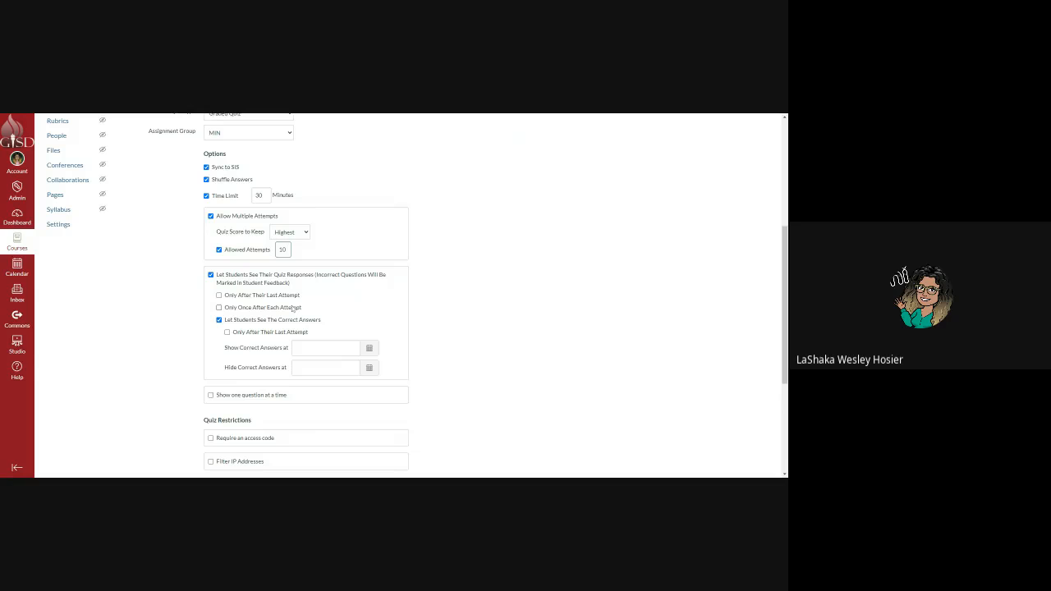
# Check Only Once After Each Attempt, correct answers Only After Their Last Attempt, and Show one question at a time.
pyautogui.click(219, 308)
pyautogui.click(219, 320)
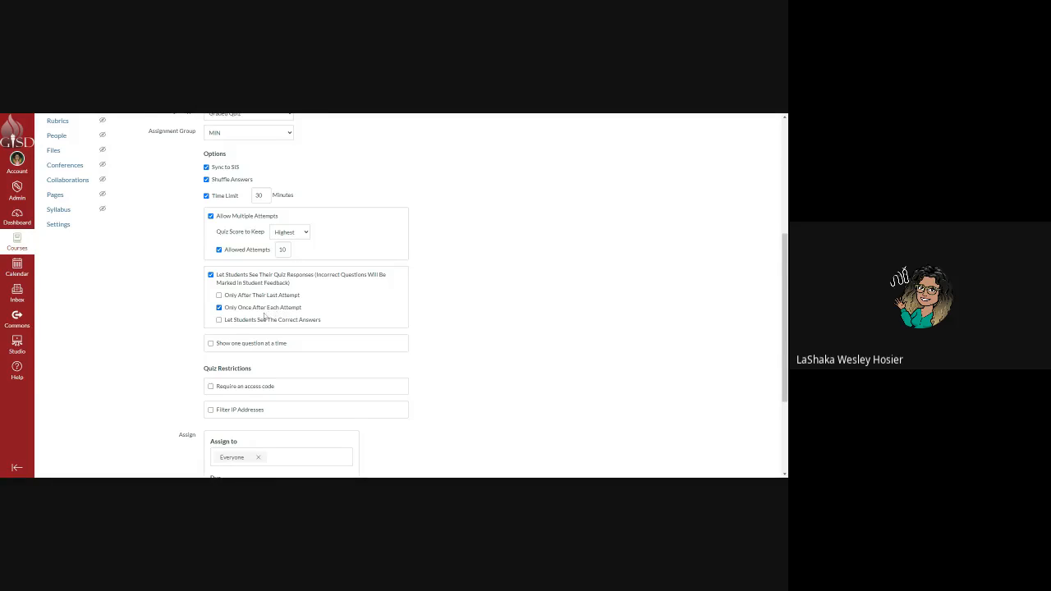
pyautogui.click(219, 295)
pyautogui.click(218, 307)
pyautogui.click(219, 320)
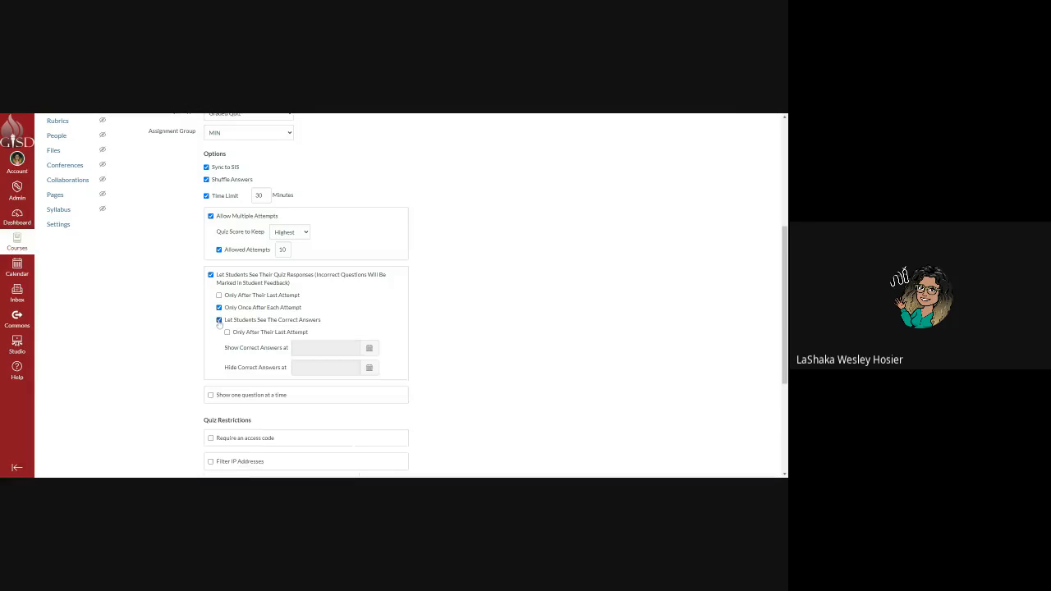
pyautogui.click(228, 333)
pyautogui.click(227, 332)
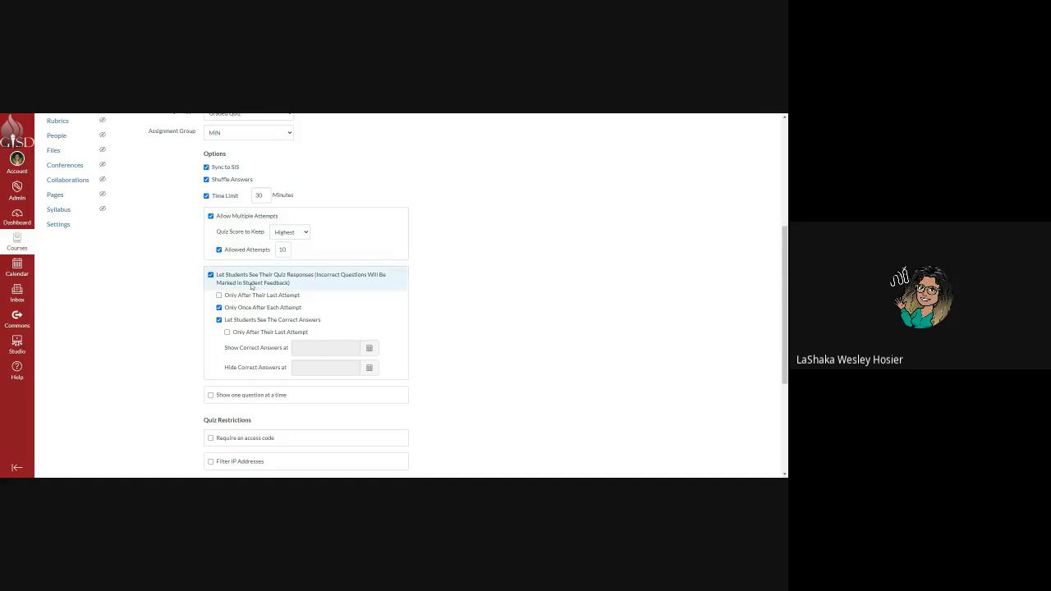
pyautogui.click(228, 333)
pyautogui.scroll(-1, 279, 334)
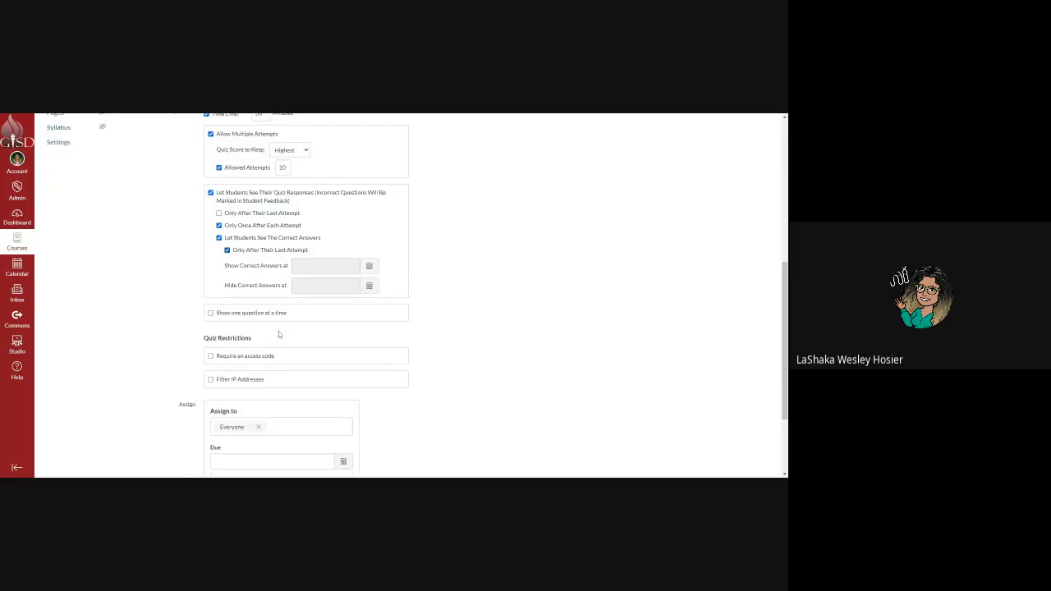
pyautogui.click(211, 314)
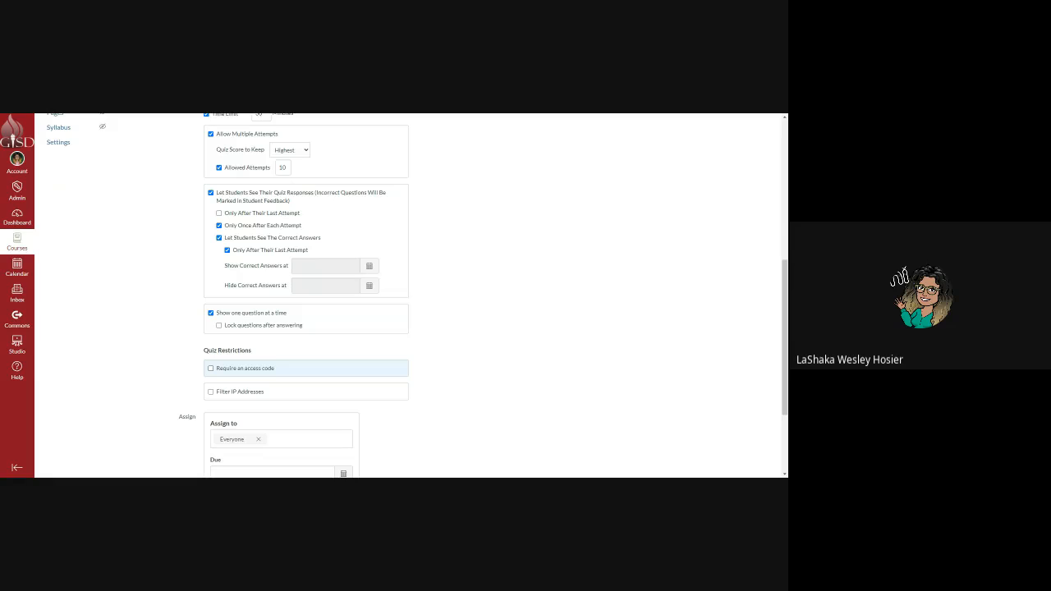
pyautogui.scroll(-1, 212, 353)
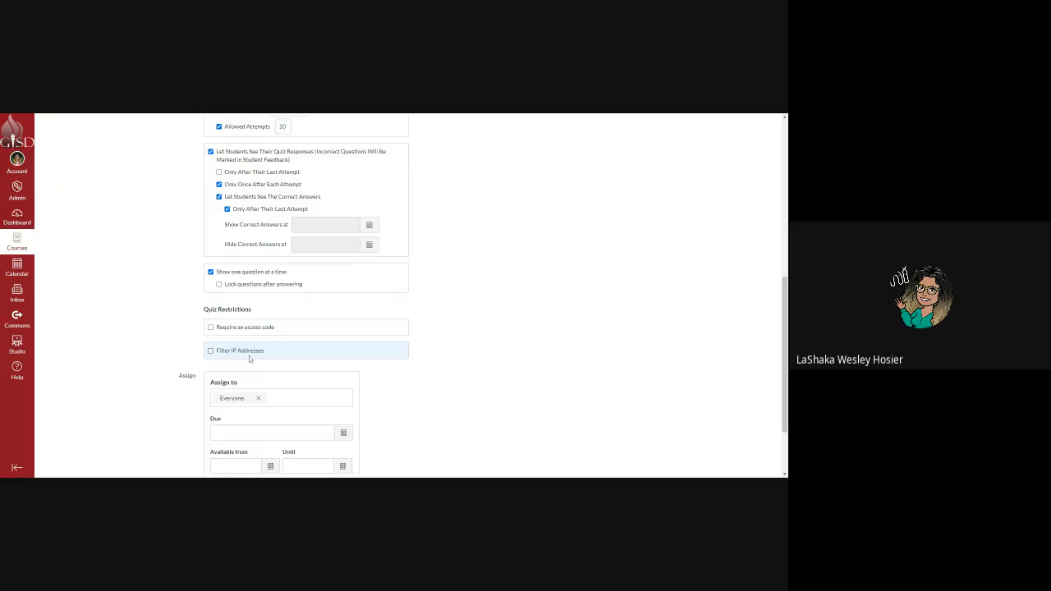
pyautogui.scroll(-2, 244, 354)
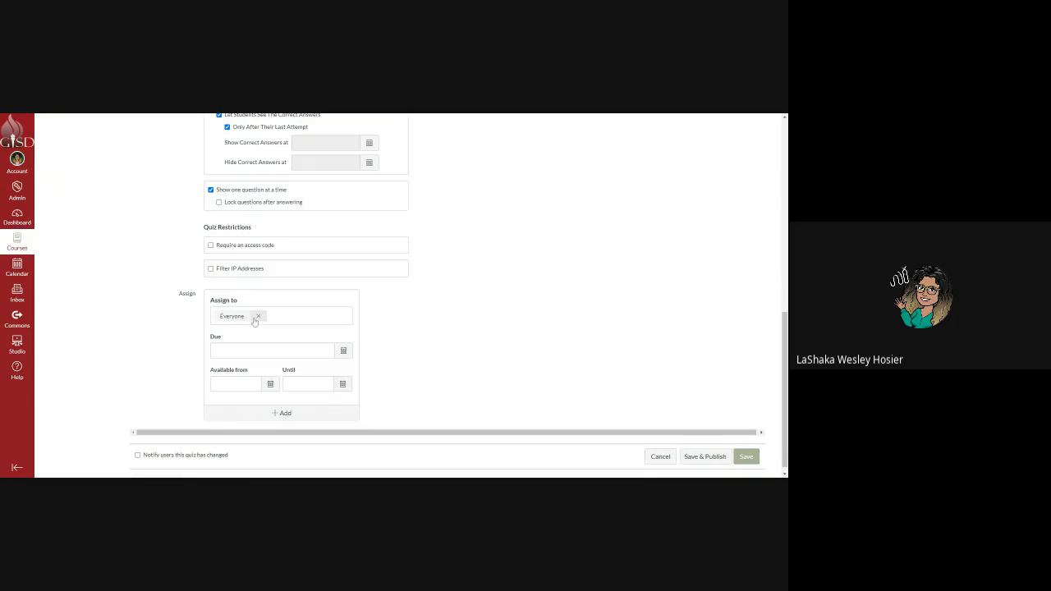
pyautogui.click(263, 317)
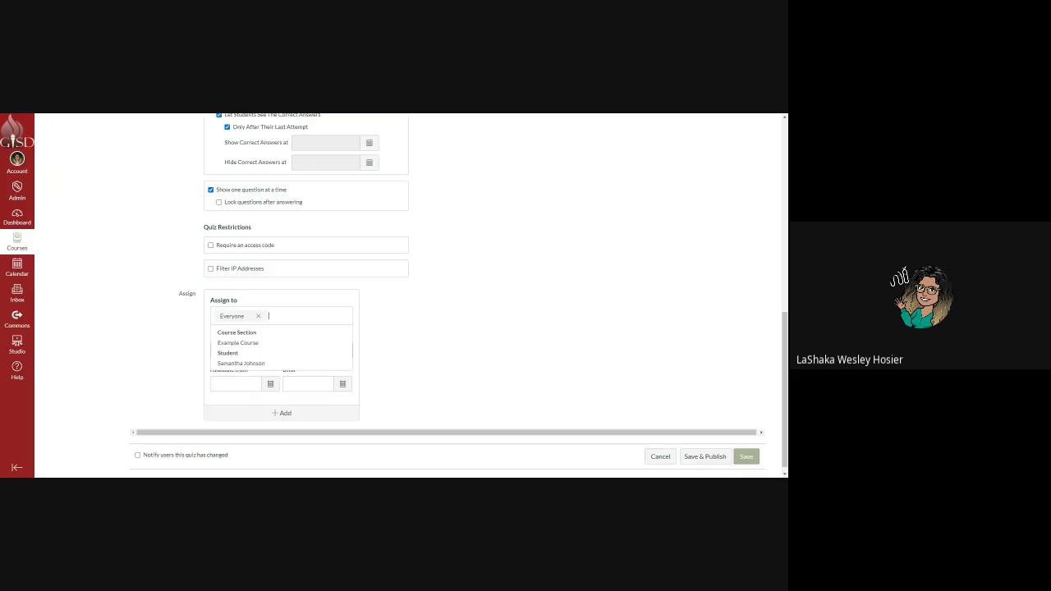
pyautogui.click(267, 316)
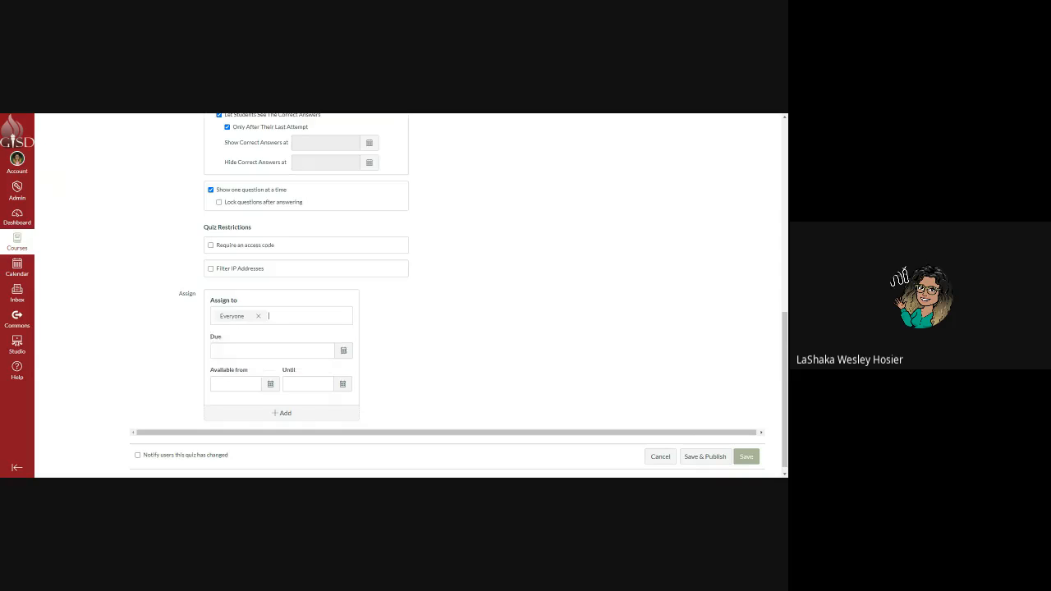
pyautogui.click(289, 415)
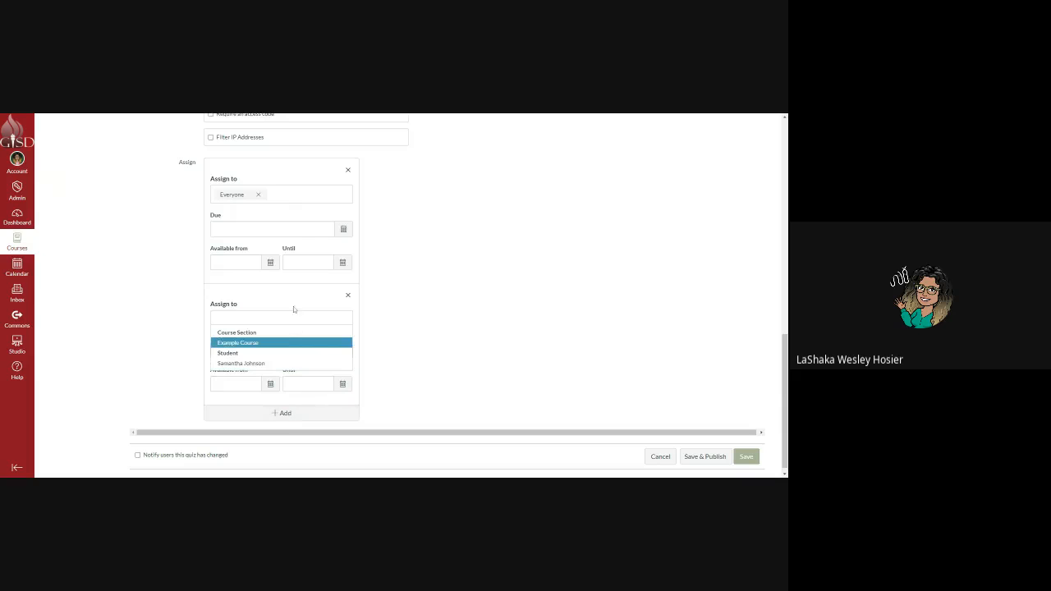
pyautogui.click(348, 296)
pyautogui.scroll(5, 297, 353)
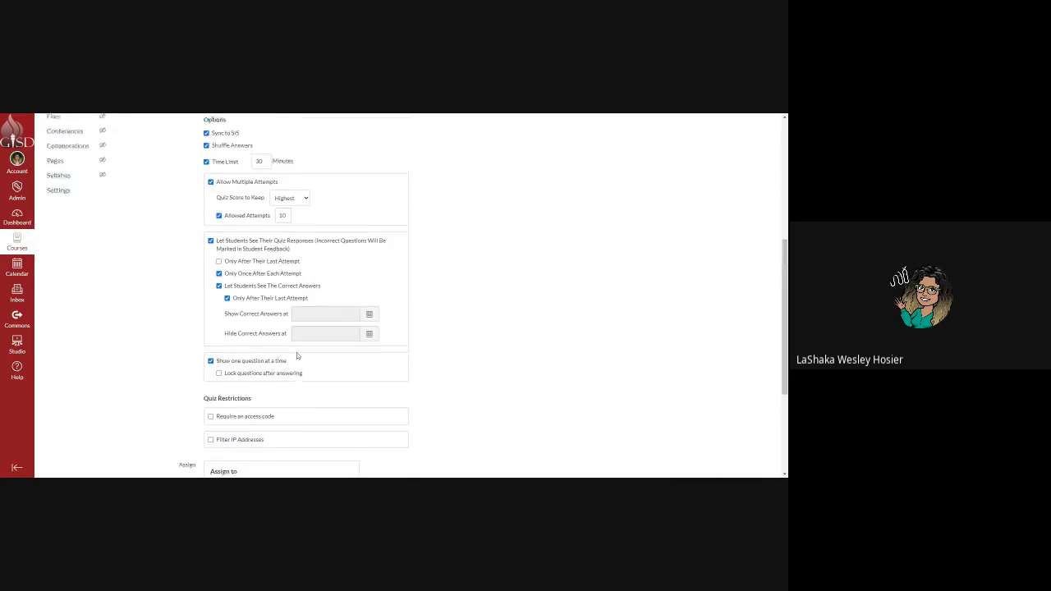
pyautogui.scroll(2, 298, 355)
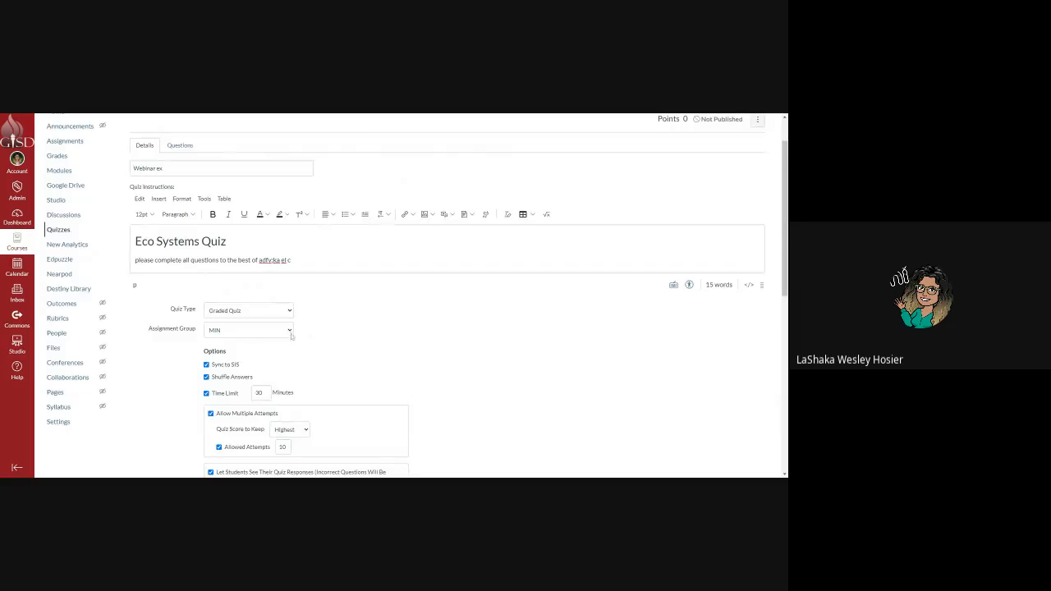
# In the quiz's Questions, add a new question and rename it '#1'.
pyautogui.click(182, 146)
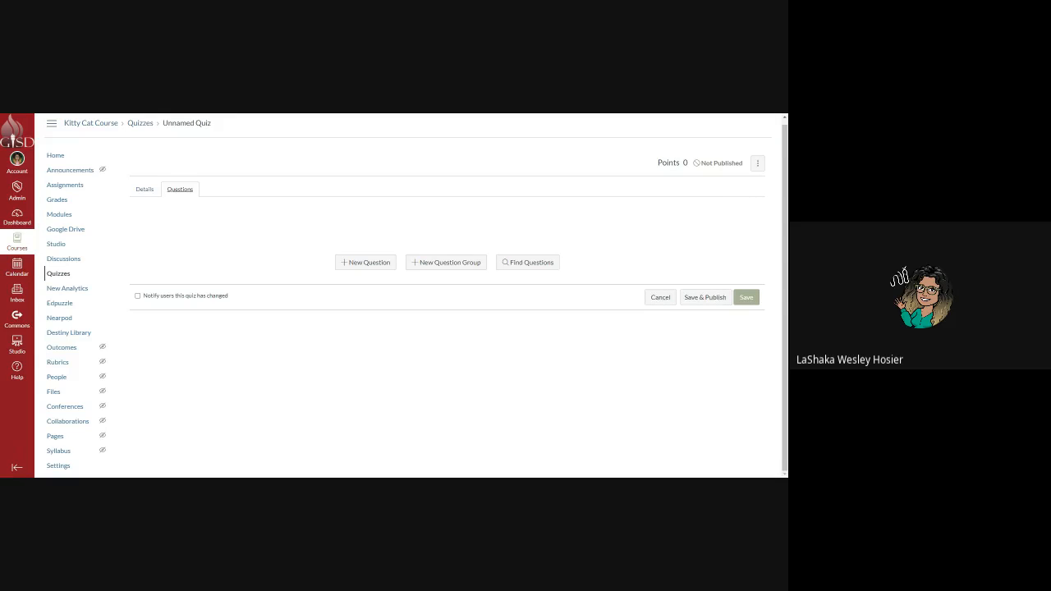
pyautogui.click(374, 263)
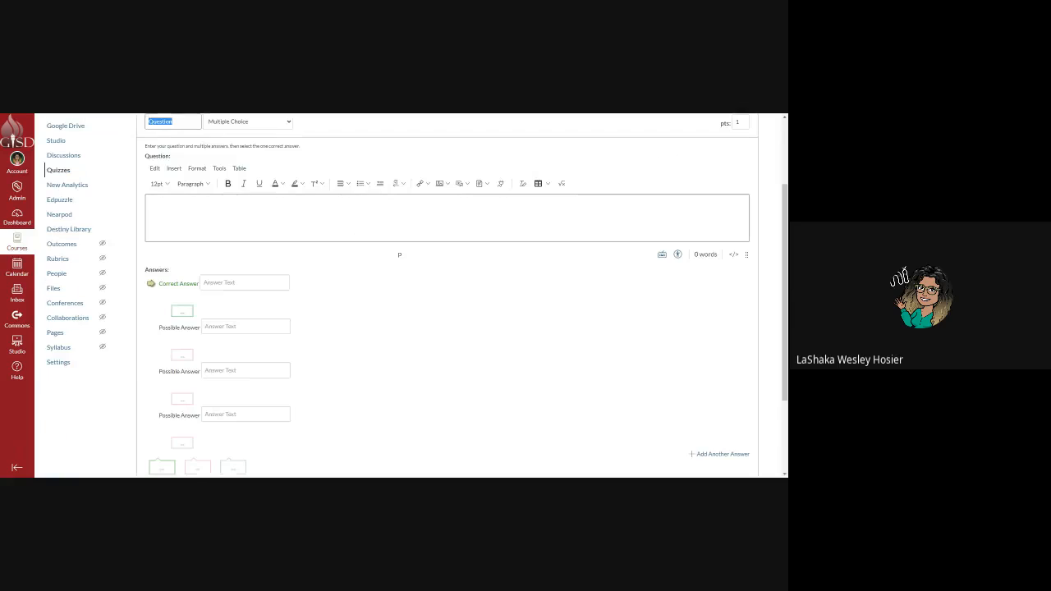
pyautogui.scroll(2, 343, 285)
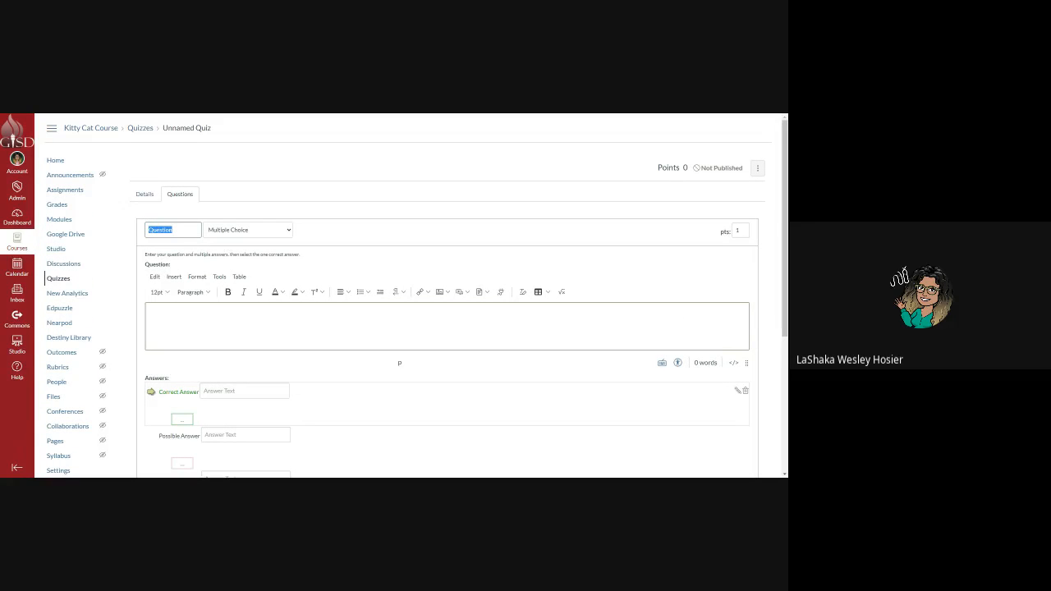
pyautogui.moveTo(171, 230); pyautogui.dragTo(132, 233)
pyautogui.write('1#1')
pyautogui.click(238, 235)
# Make the question a Text (no question) item reading 'For questiosn 1-5 please use the following'.
pyautogui.click(176, 230)
pyautogui.click(218, 232)
pyautogui.click(241, 322)
pyautogui.click(243, 324)
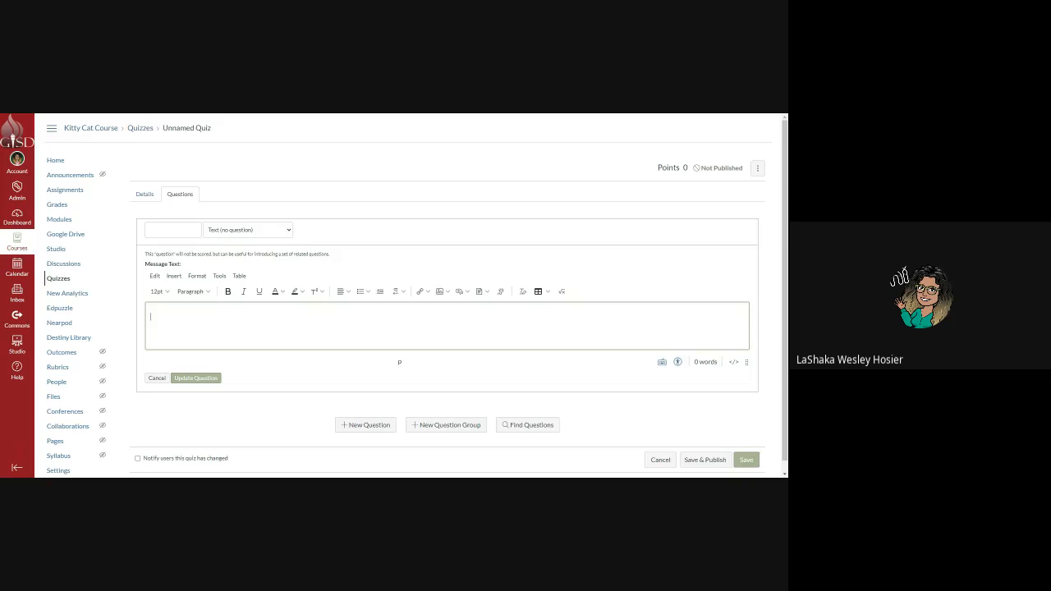
pyautogui.write('For questiosn 1-5 please use the following')
pyautogui.click(441, 291)
# Insert a stacked-cookies photo from an Unsplash search for 'cookies' into the message.
pyautogui.click(450, 309)
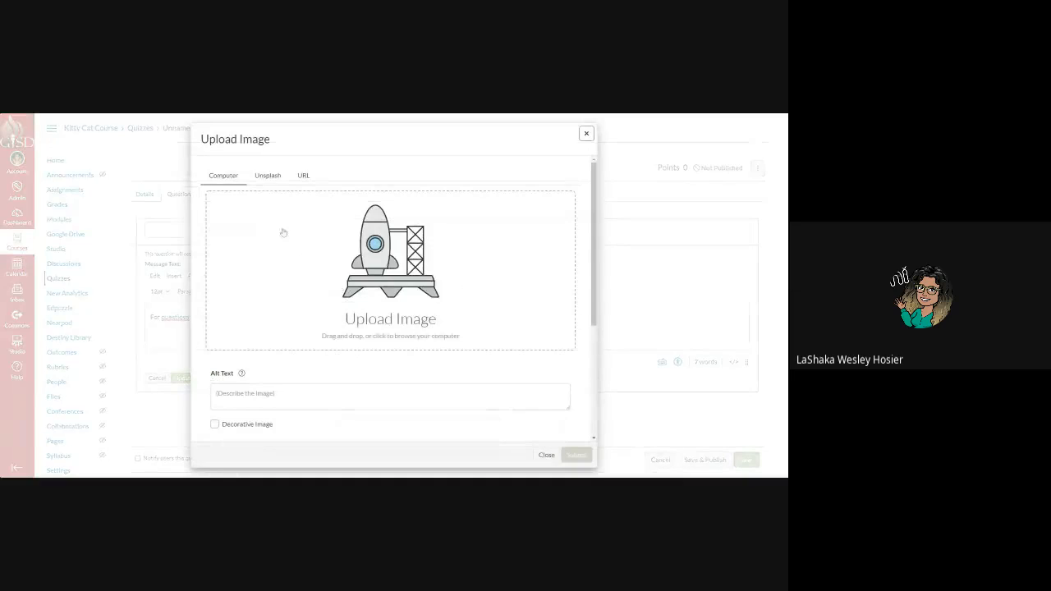
pyautogui.click(269, 176)
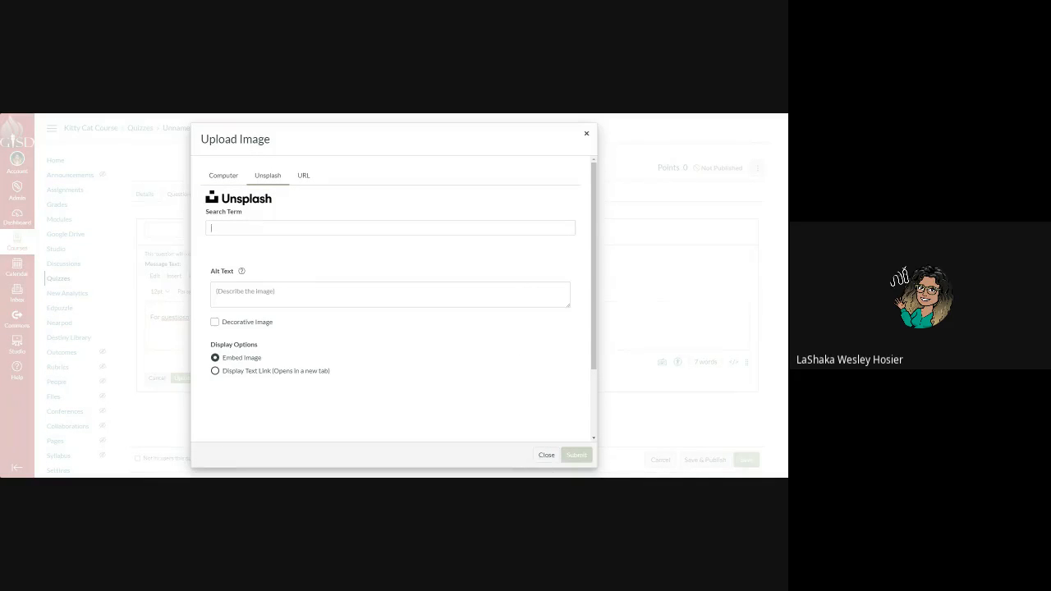
pyautogui.write('cookies')
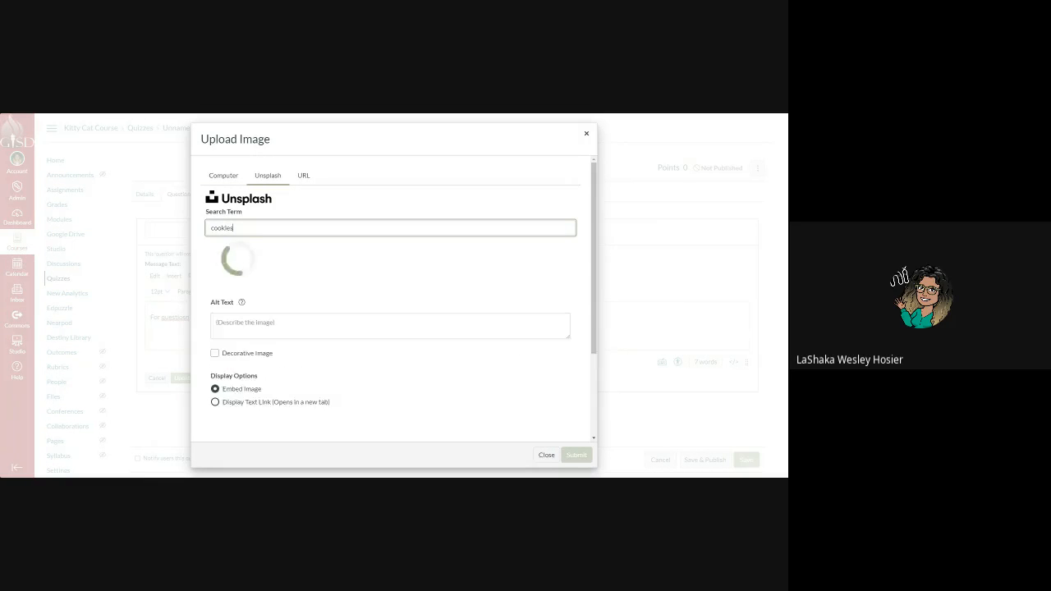
pyautogui.click(390, 294)
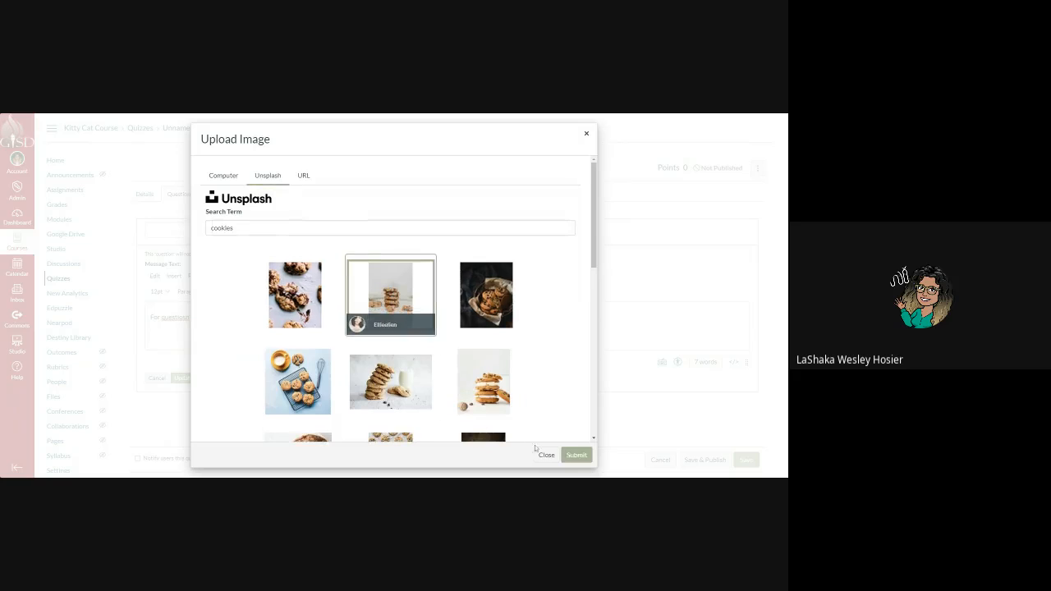
pyautogui.click(576, 455)
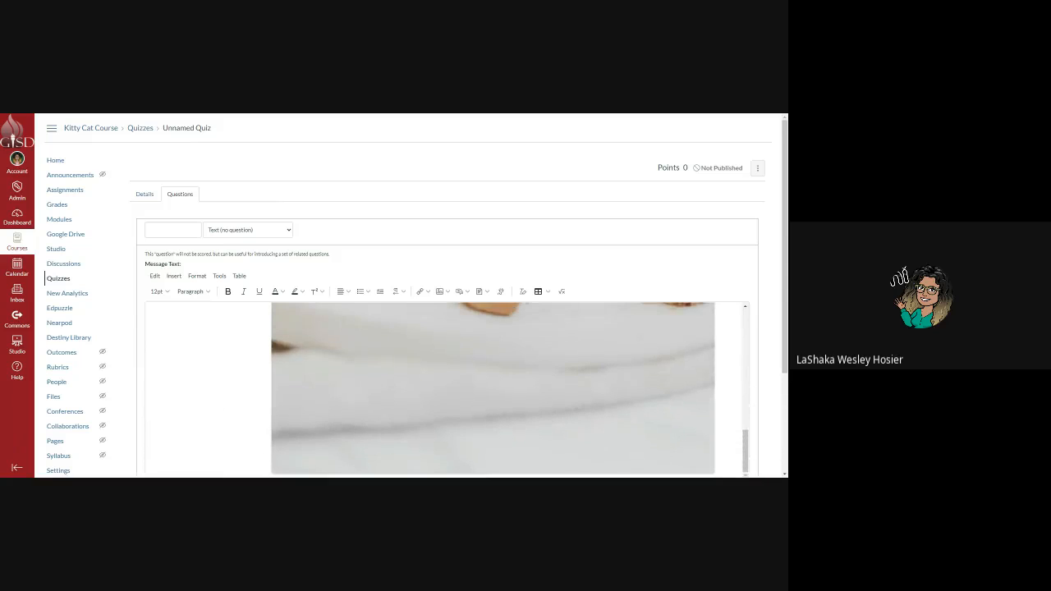
# Resize the cookie photo and move it onto its own line below the intro text.
pyautogui.scroll(5, 493, 388)
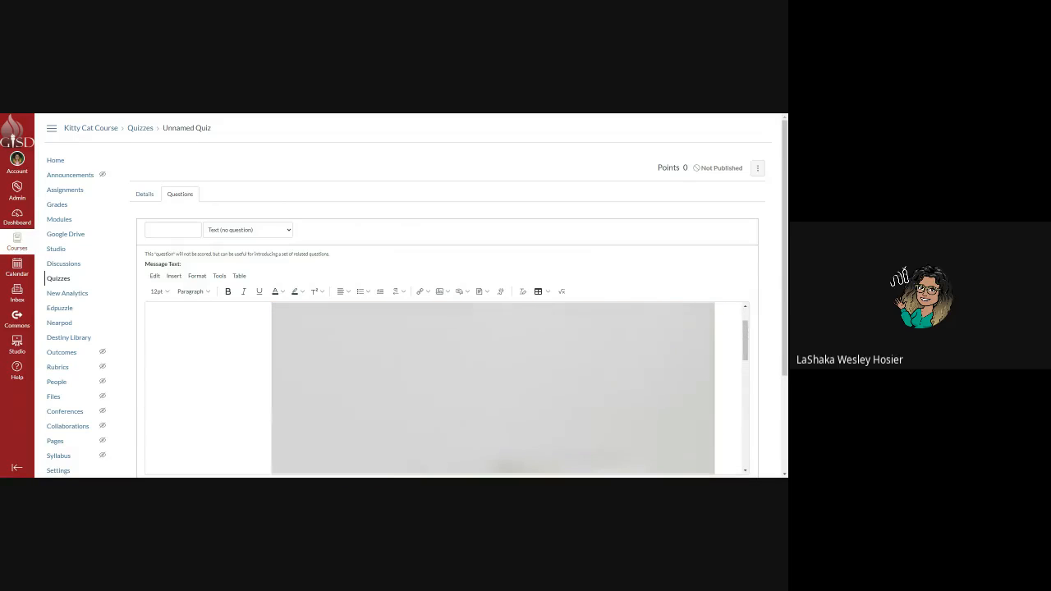
pyautogui.scroll(1, 493, 387)
pyautogui.click(493, 388)
pyautogui.moveTo(714, 312); pyautogui.dragTo(535, 456)
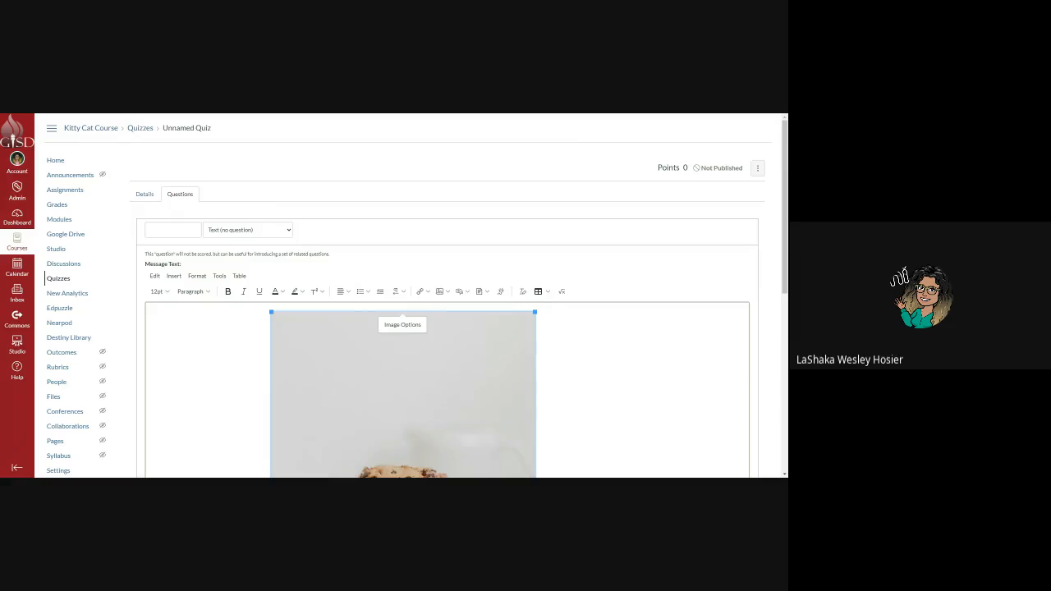
pyautogui.moveTo(534, 312); pyautogui.dragTo(455, 448)
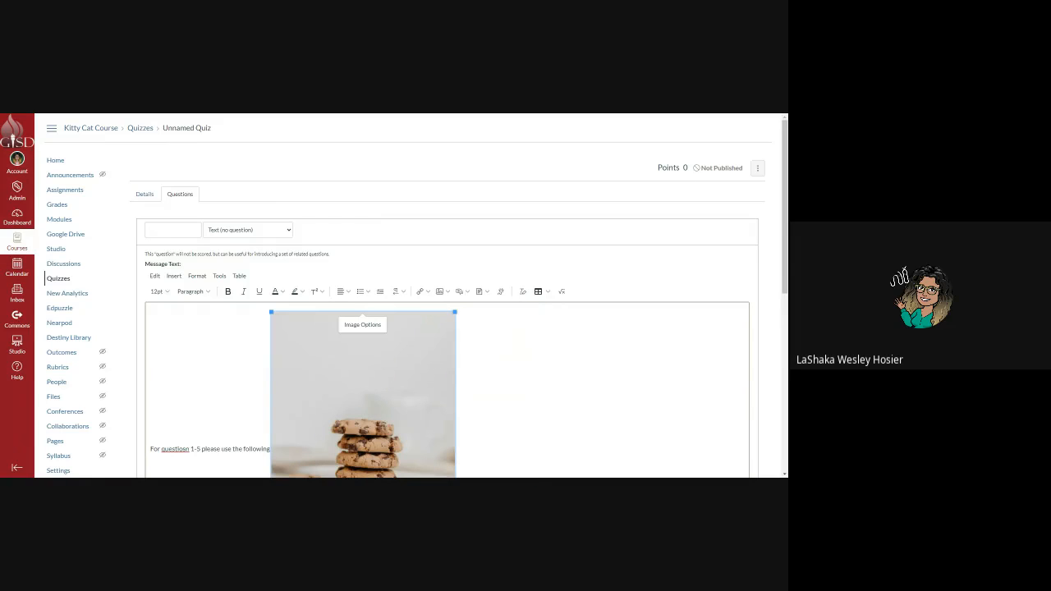
pyautogui.moveTo(455, 312); pyautogui.dragTo(377, 429)
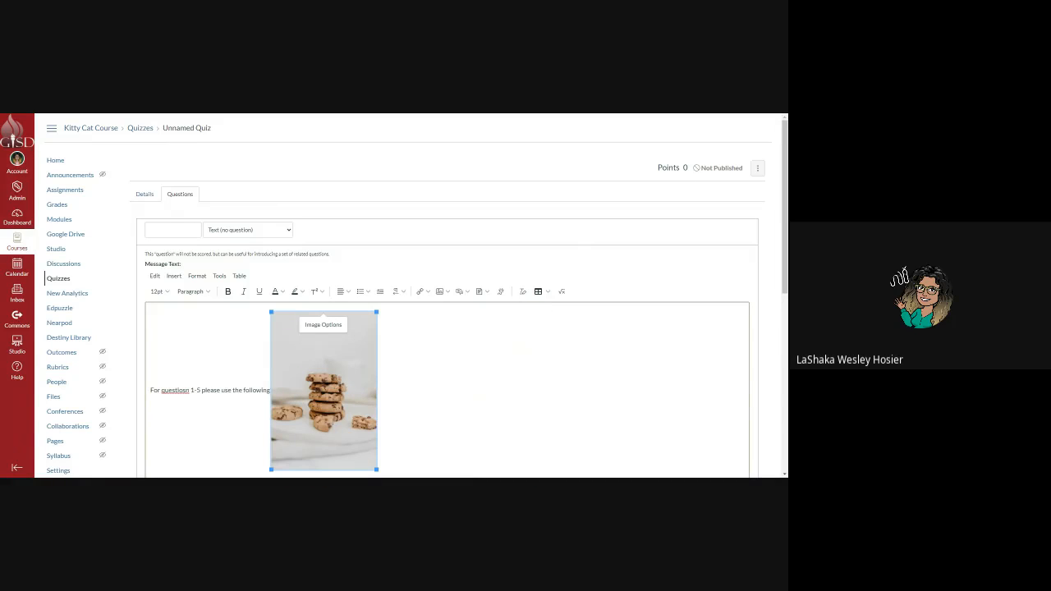
pyautogui.moveTo(376, 312); pyautogui.dragTo(312, 407)
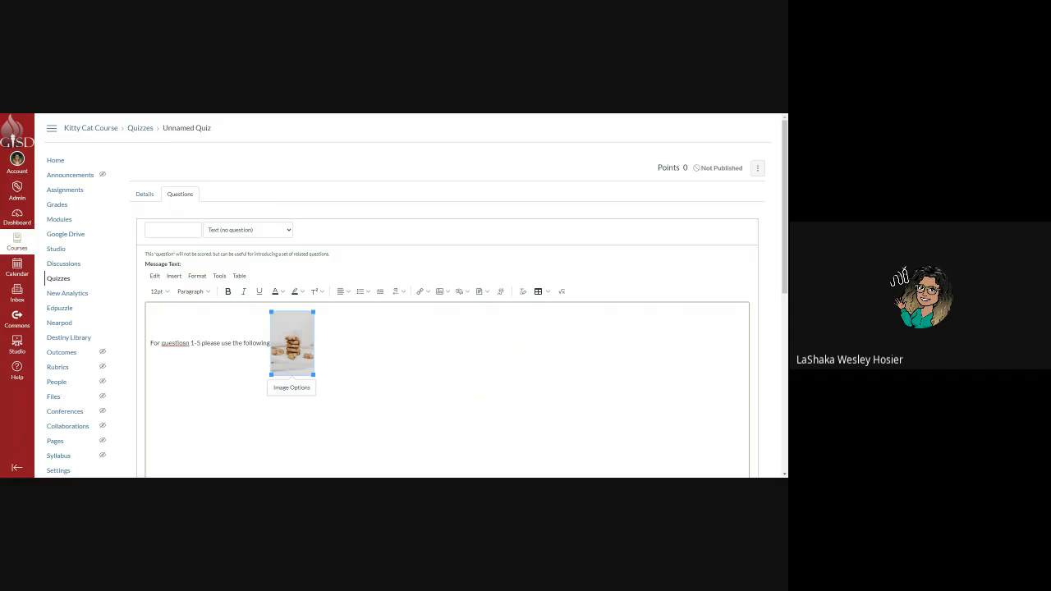
pyautogui.click(269, 343)
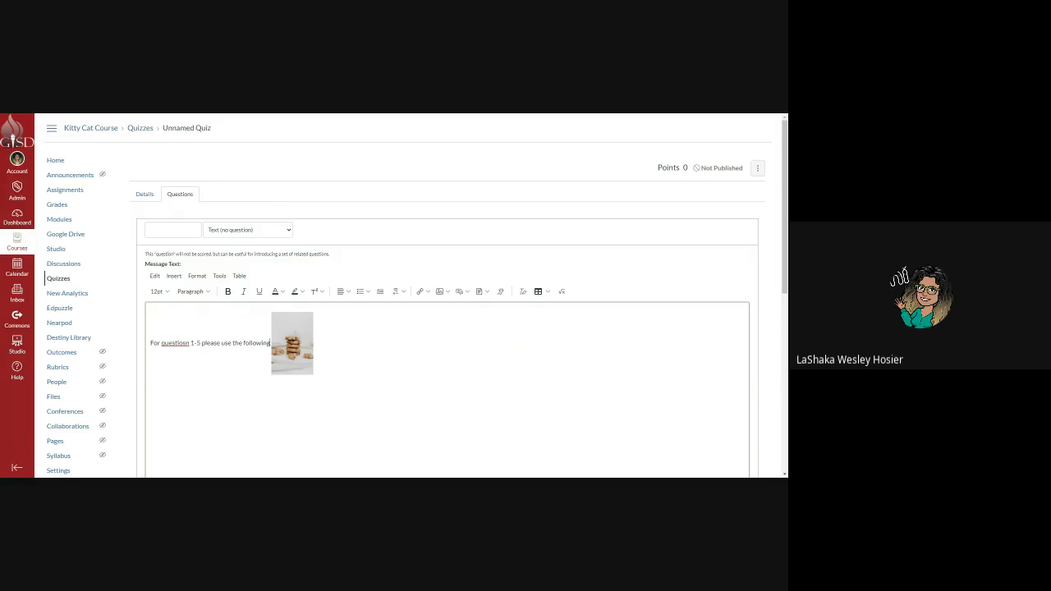
pyautogui.click(292, 344)
pyautogui.click(267, 343)
pyautogui.press('Return')
pyautogui.click(184, 382)
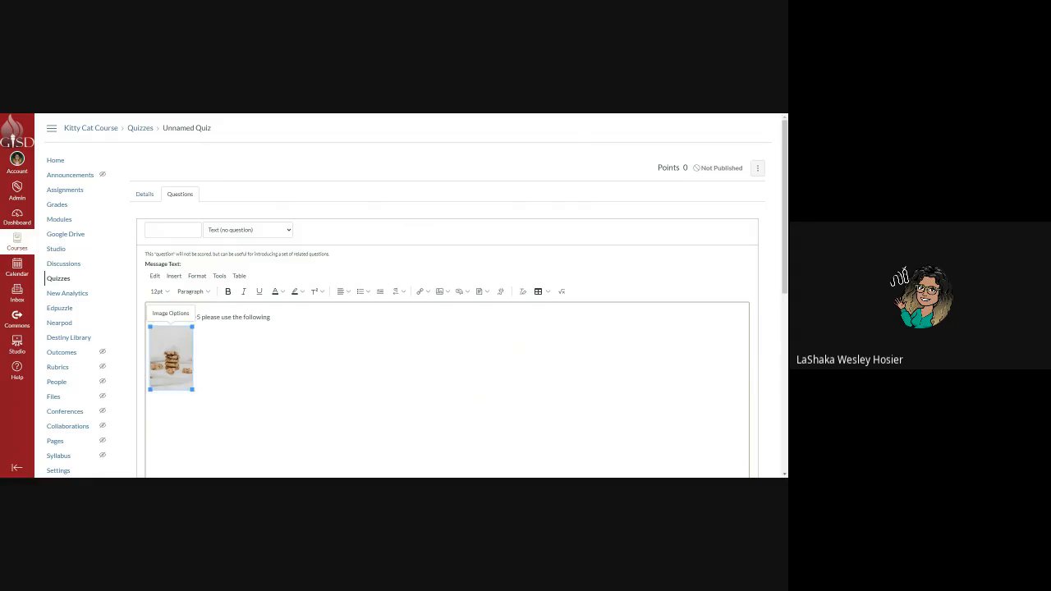
pyautogui.moveTo(193, 389); pyautogui.dragTo(275, 475)
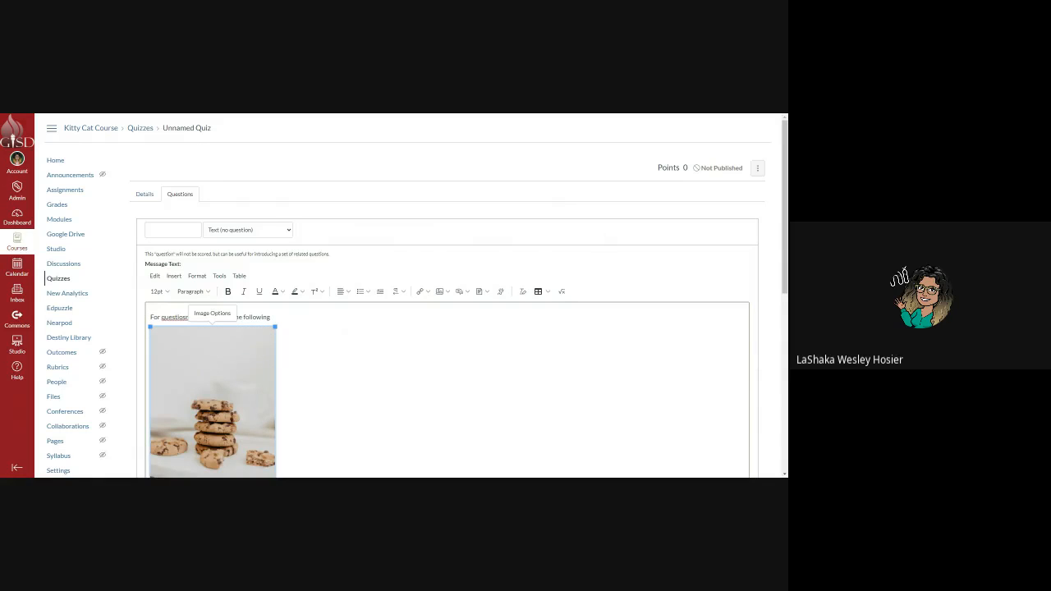
# Correct the misspelling 'questiosn' to 'questions' using the spelling suggestions.
pyautogui.click(176, 317)
pyautogui.rightClick(176, 317)
pyautogui.click(201, 327)
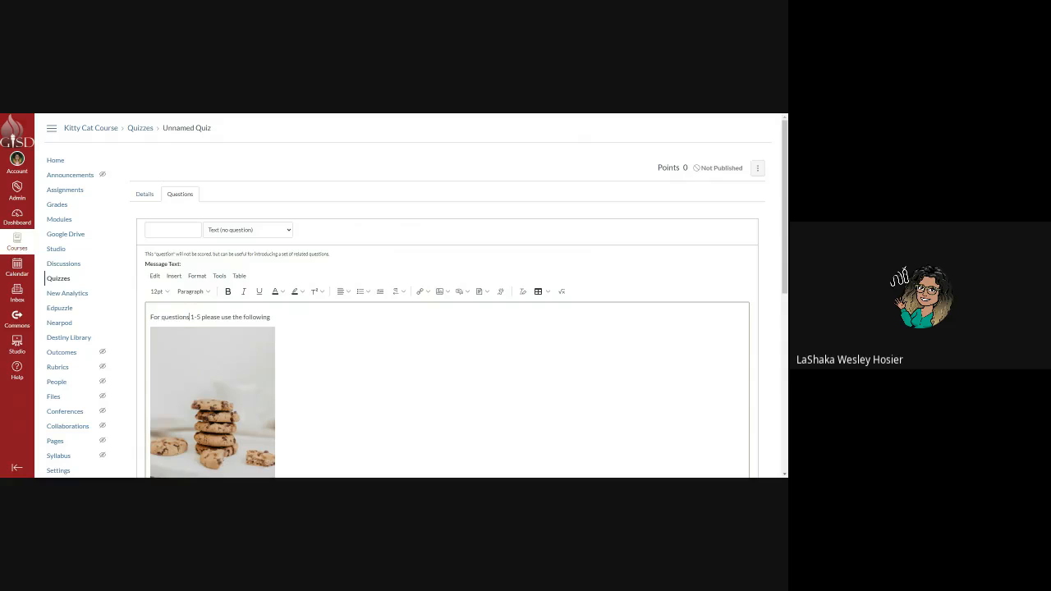
pyautogui.scroll(-1, 415, 300)
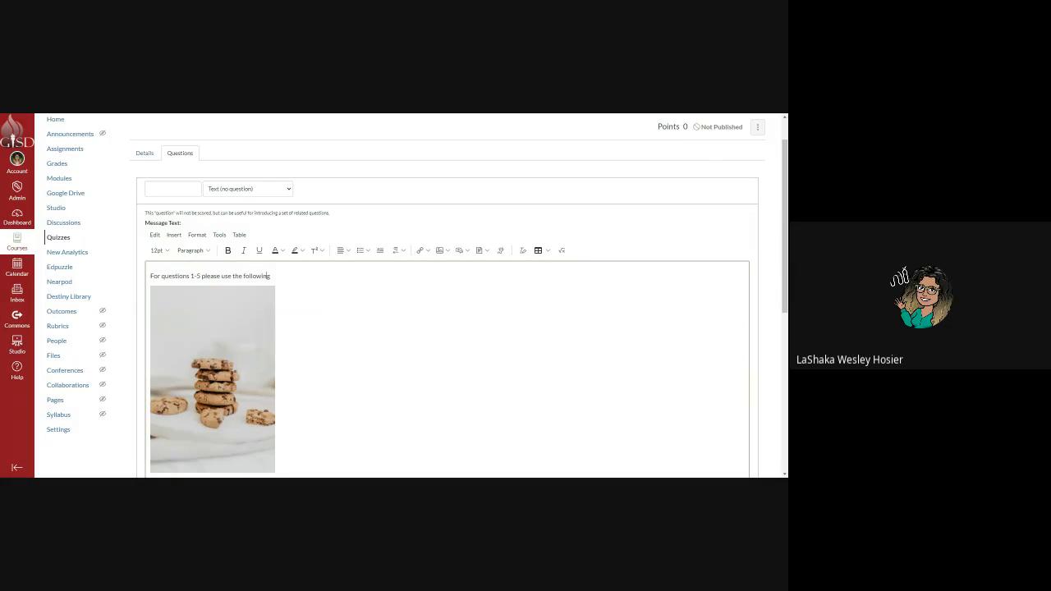
pyautogui.scroll(-8, 447, 295)
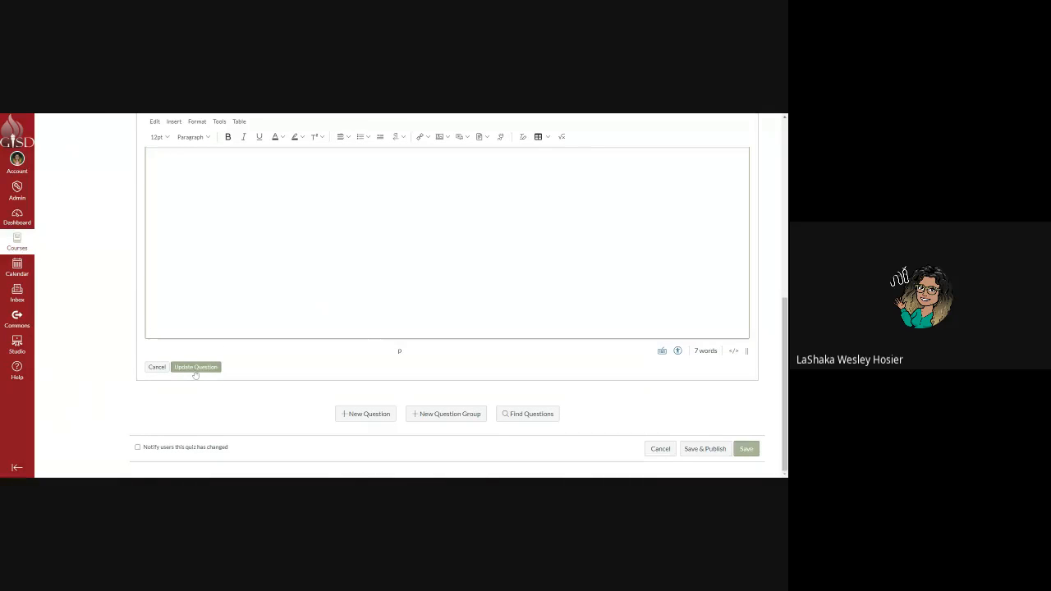
# Save the intro item, then add a True/False question named '1' worth 5 points.
pyautogui.click(195, 368)
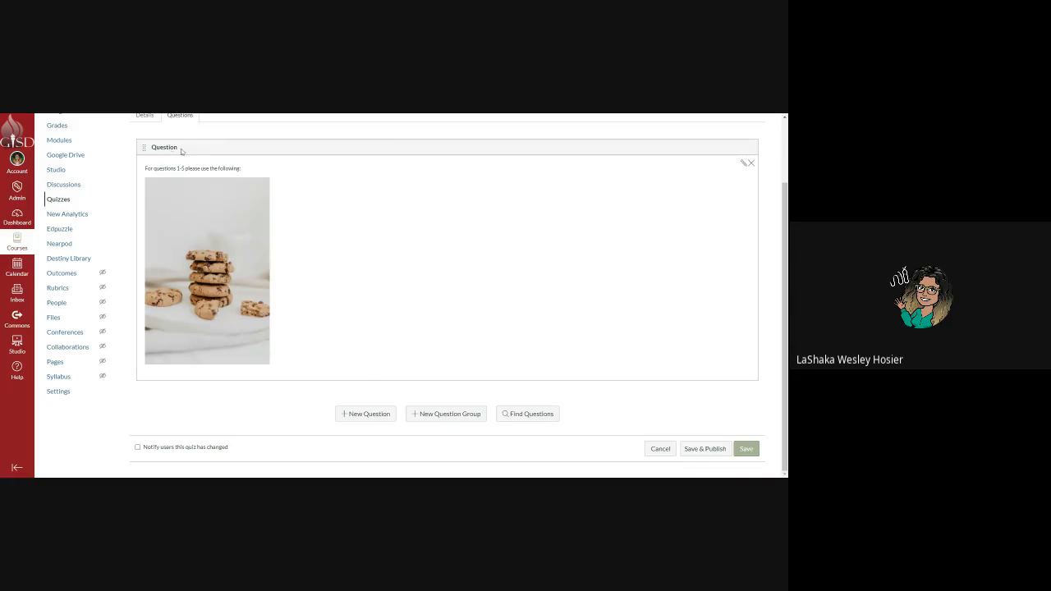
pyautogui.click(374, 413)
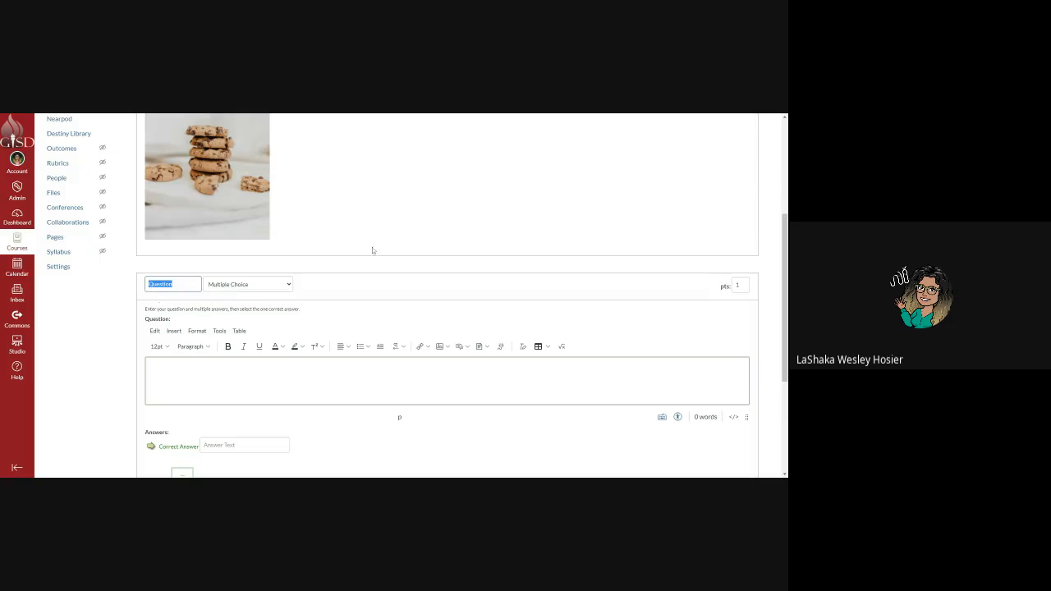
pyautogui.scroll(2, 557, 295)
pyautogui.scroll(-2, 389, 212)
pyautogui.write('1')
pyautogui.click(738, 285)
pyautogui.click(258, 284)
pyautogui.click(262, 295)
pyautogui.scroll(-1, 417, 292)
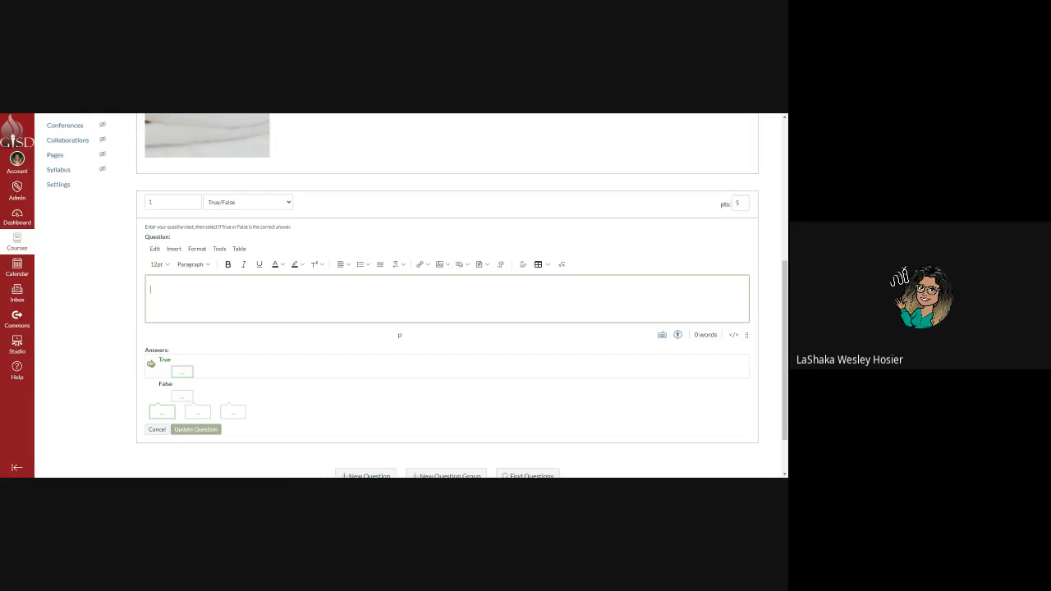
# Enter the question 'cookies above are snickerdoodle.', mark False correct, and open the True answer's feedback.
pyautogui.write('cook')
pyautogui.write('ies about')
pyautogui.write('ve are')
pyautogui.write(' snick')
pyautogui.write('erdoodle.')
pyautogui.click(153, 391)
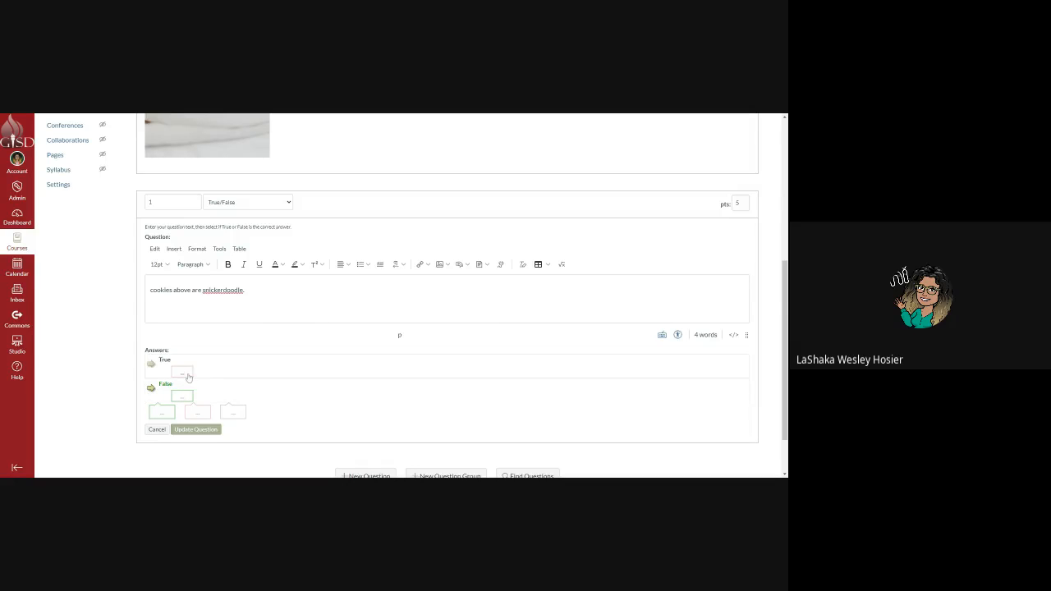
pyautogui.click(188, 377)
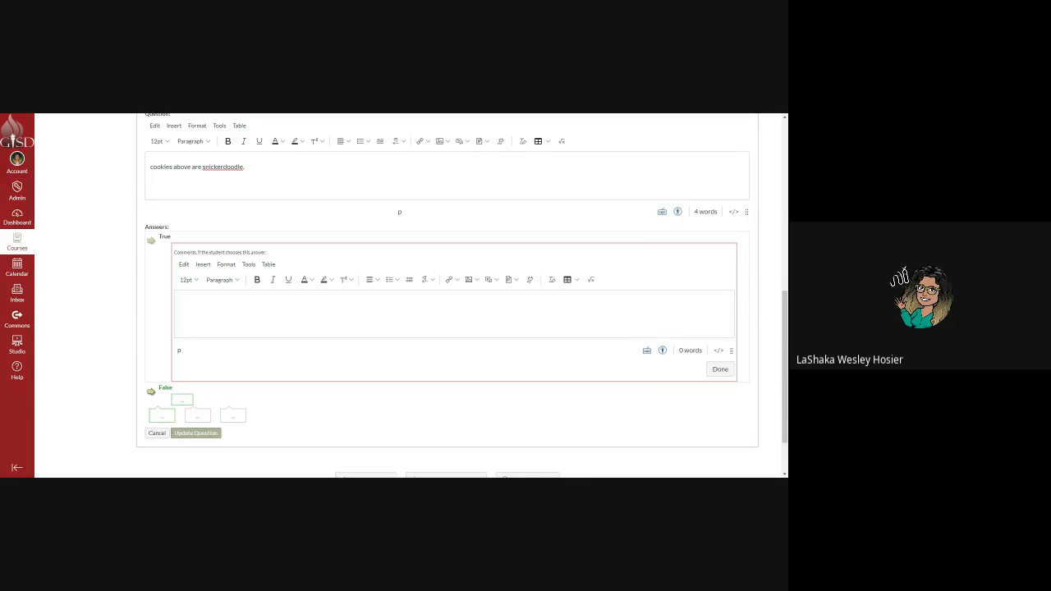
# Write 'Try again!' and 'this is a snickerdoodle' on separate lines as the True answer's feedback.
pyautogui.click(179, 304)
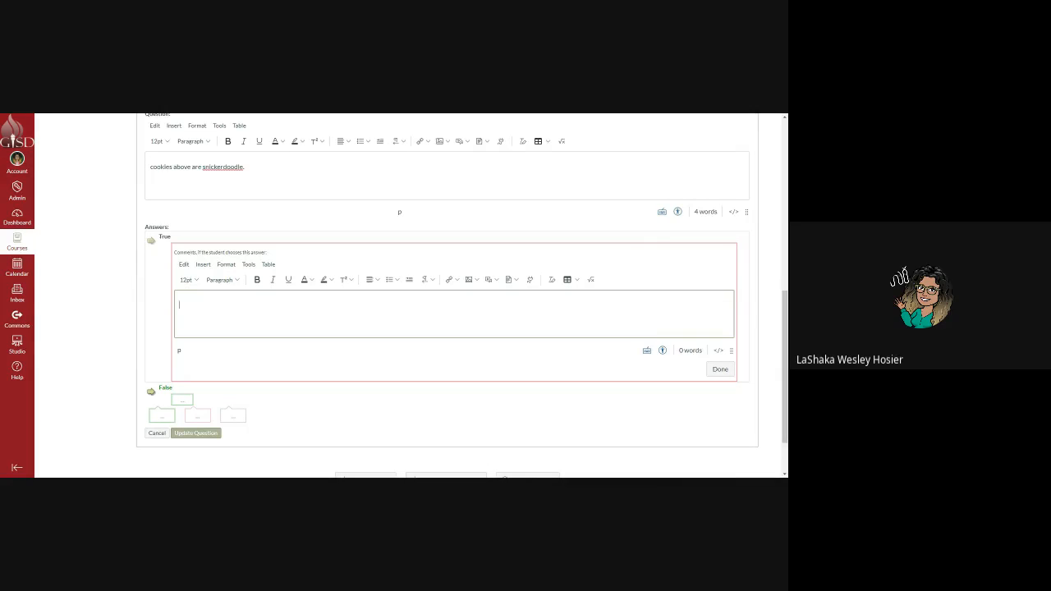
pyautogui.write('Try again!')
pyautogui.press('Return')
pyautogui.press('Return')
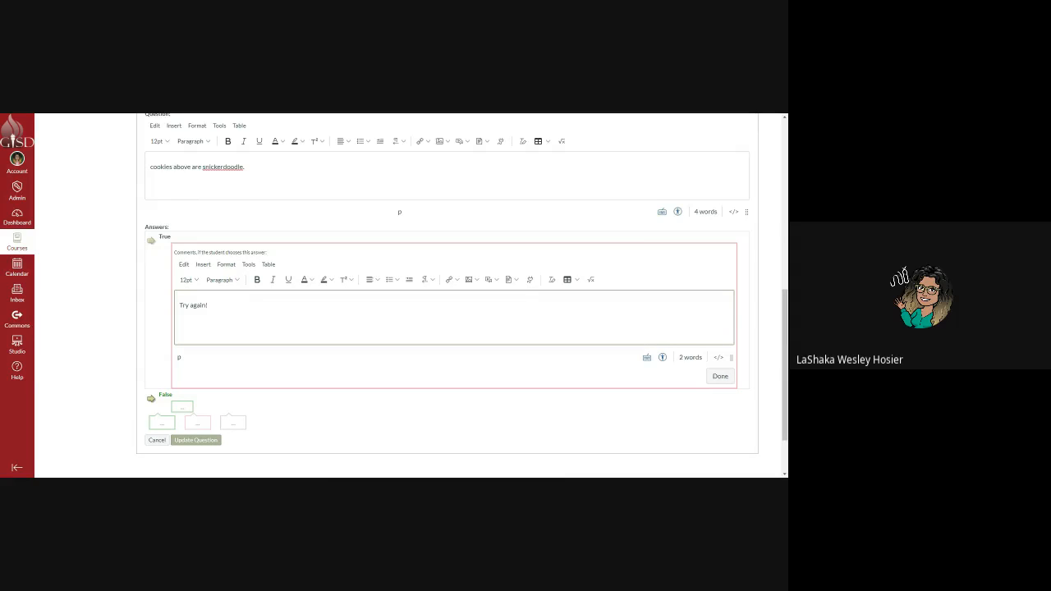
pyautogui.write('this is a snickerdoodle')
pyautogui.press('Return')
pyautogui.press('Return')
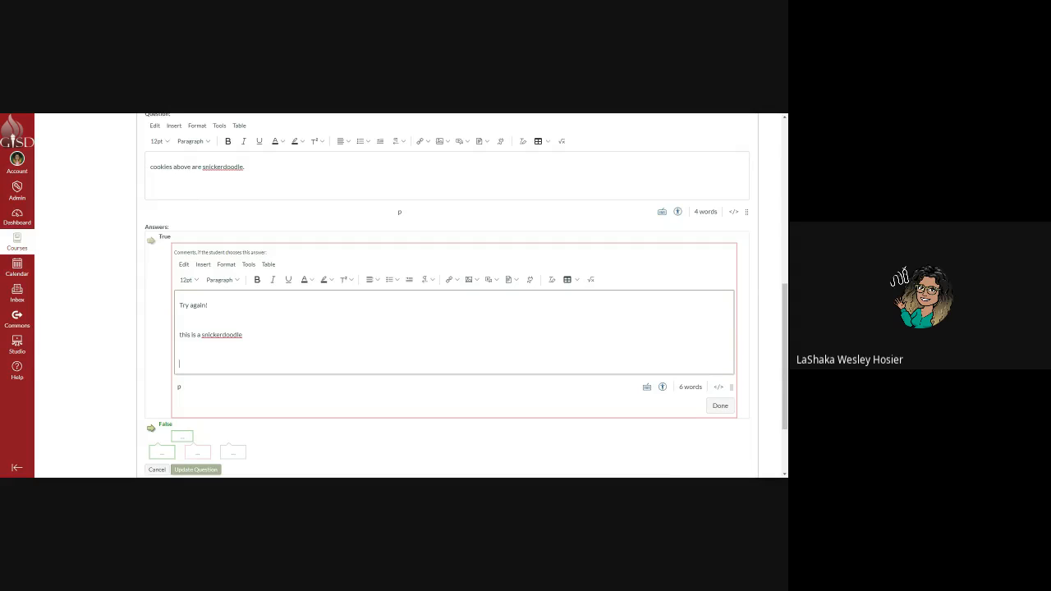
pyautogui.scroll(-1, 331, 352)
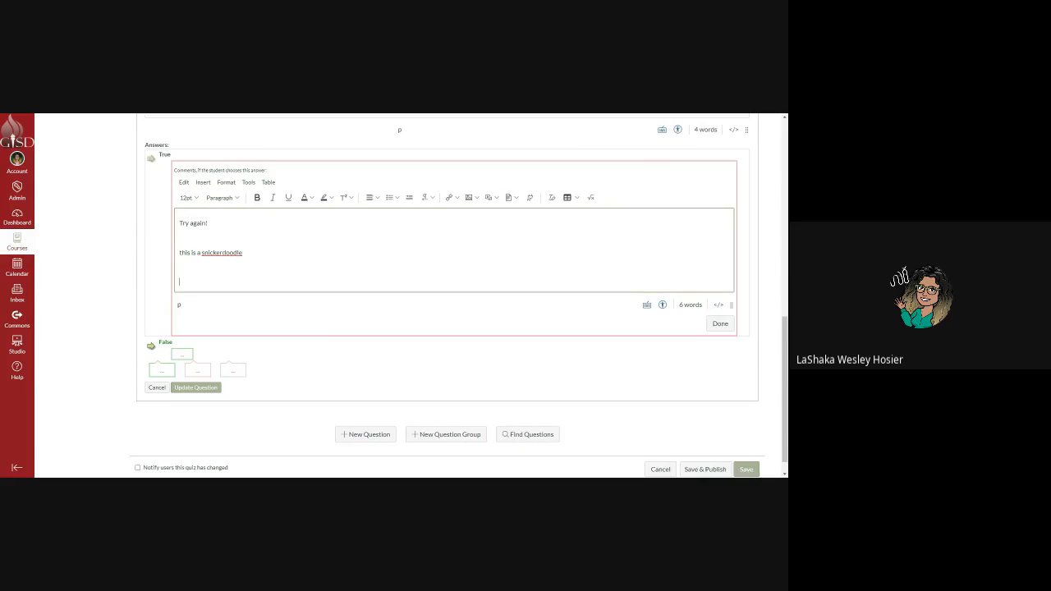
pyautogui.scroll(-1, 306, 278)
pyautogui.scroll(1, 305, 278)
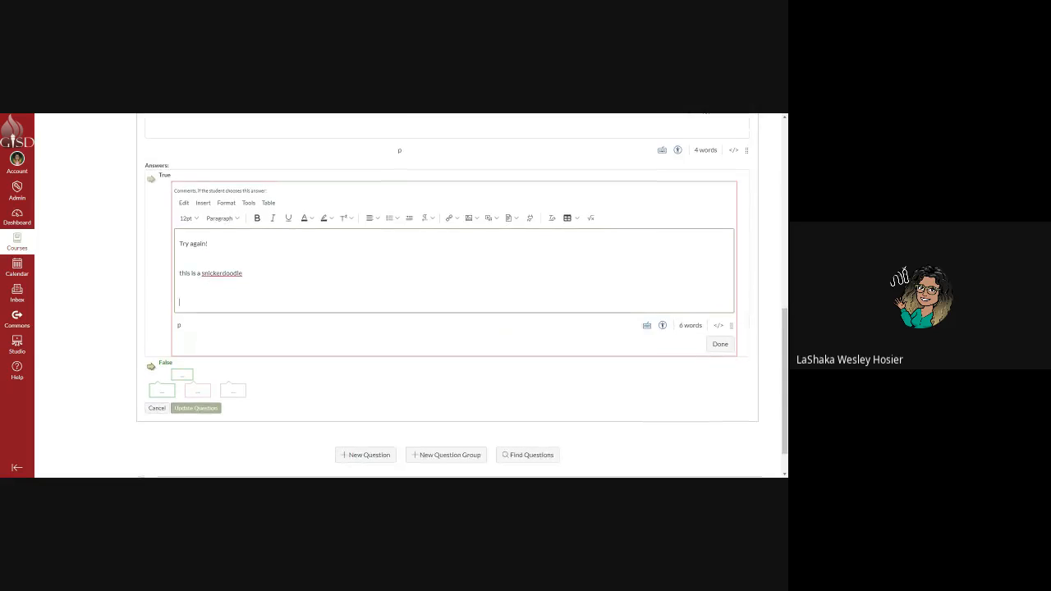
pyautogui.scroll(-1, 305, 278)
# Type 'Great Job' as the False answer's feedback and insert an Unsplash 'thumbs up' photo.
pyautogui.click(184, 335)
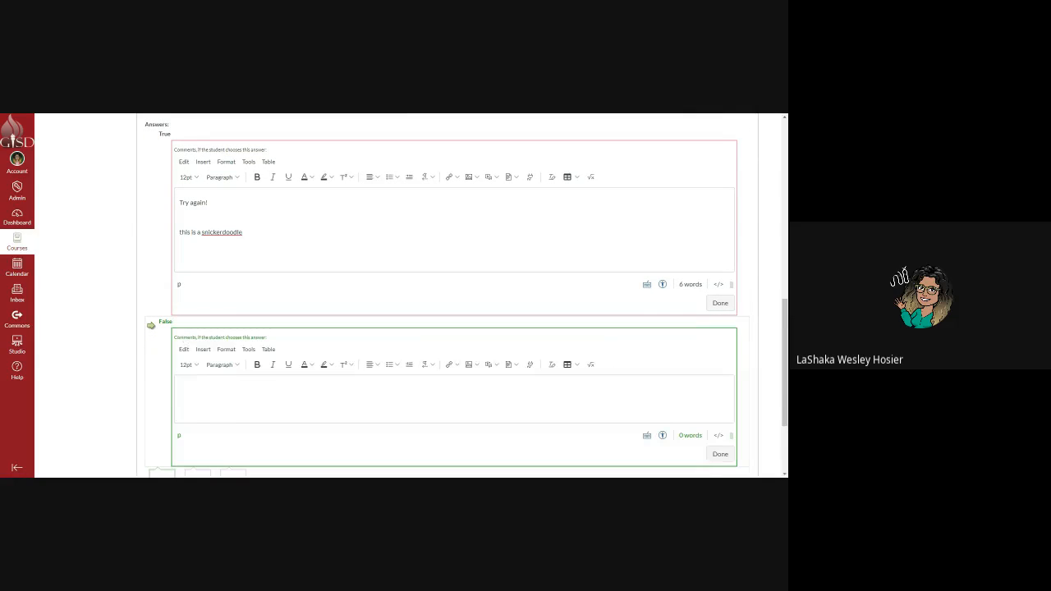
pyautogui.click(233, 416)
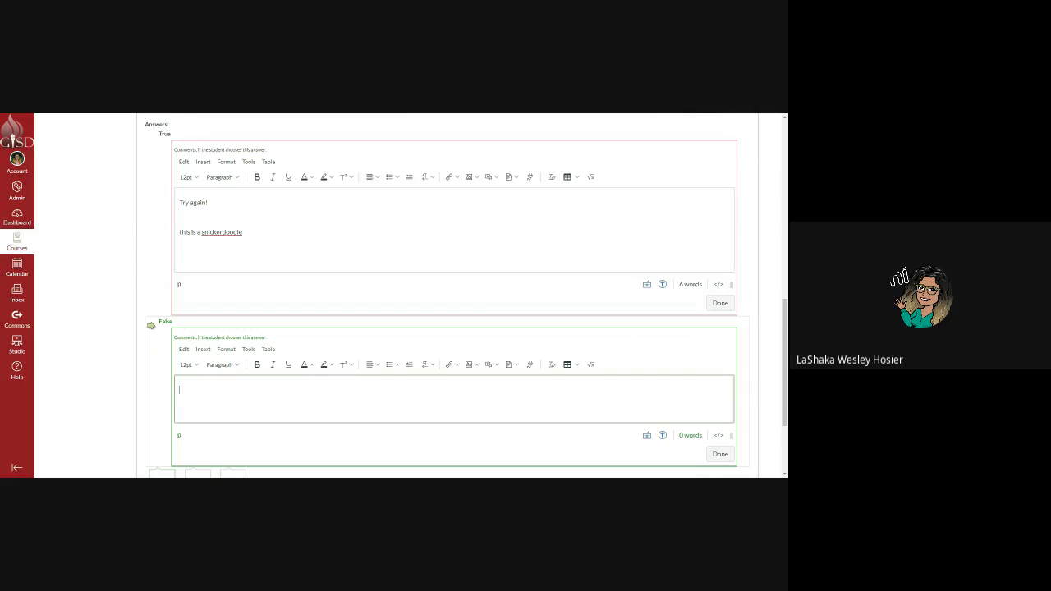
pyautogui.write('Great Job')
pyautogui.click(486, 365)
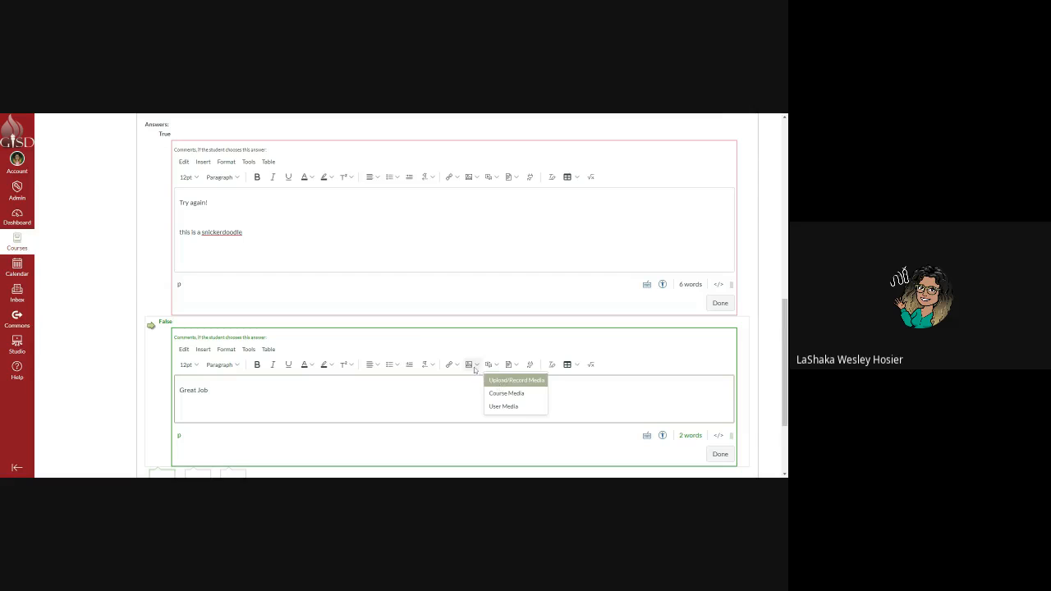
pyautogui.click(475, 366)
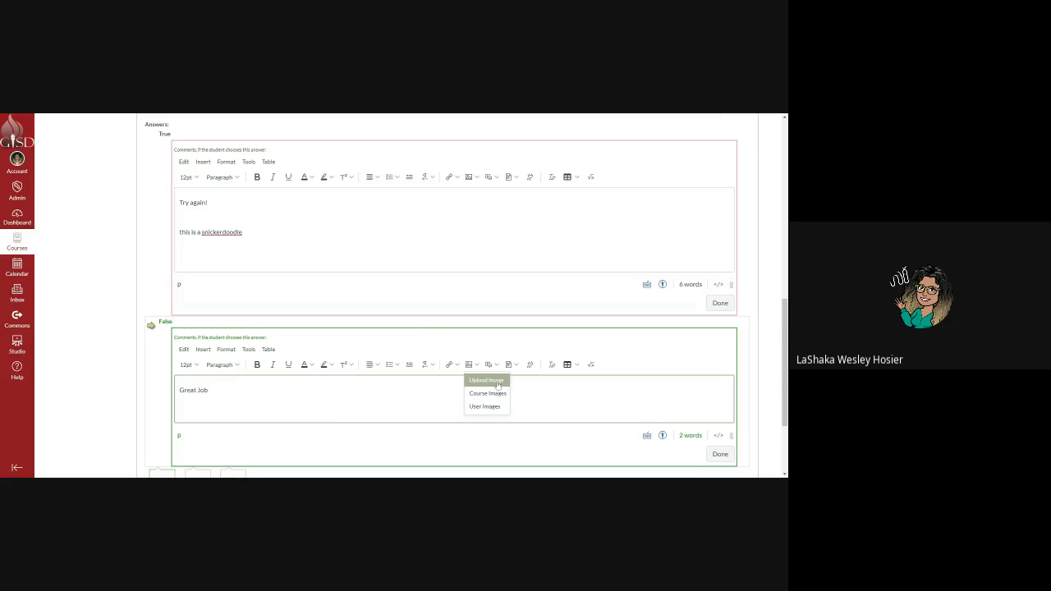
pyautogui.click(491, 381)
pyautogui.click(271, 176)
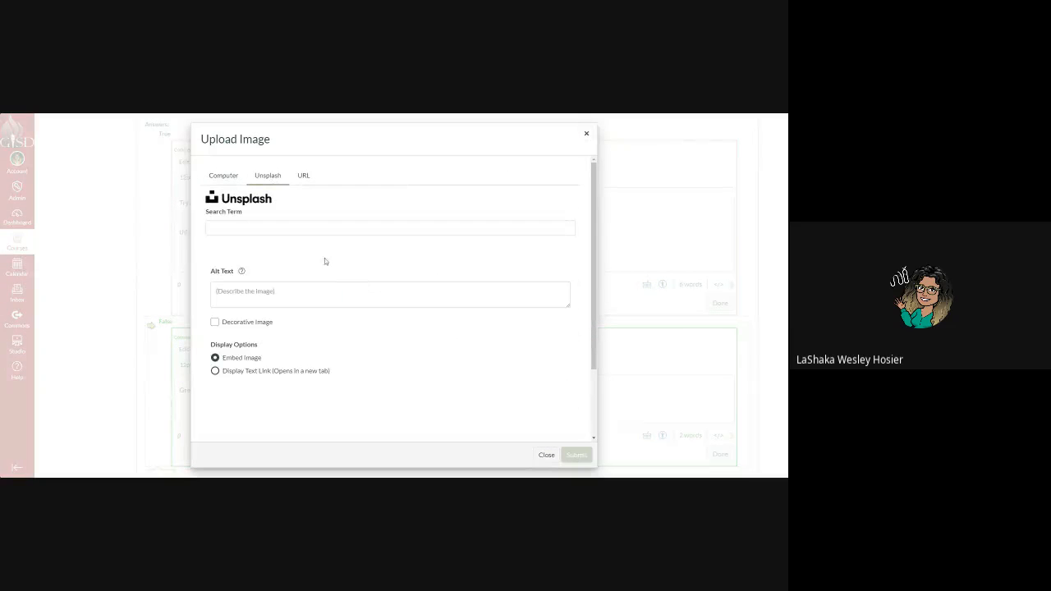
pyautogui.click(212, 227)
pyautogui.write('thum')
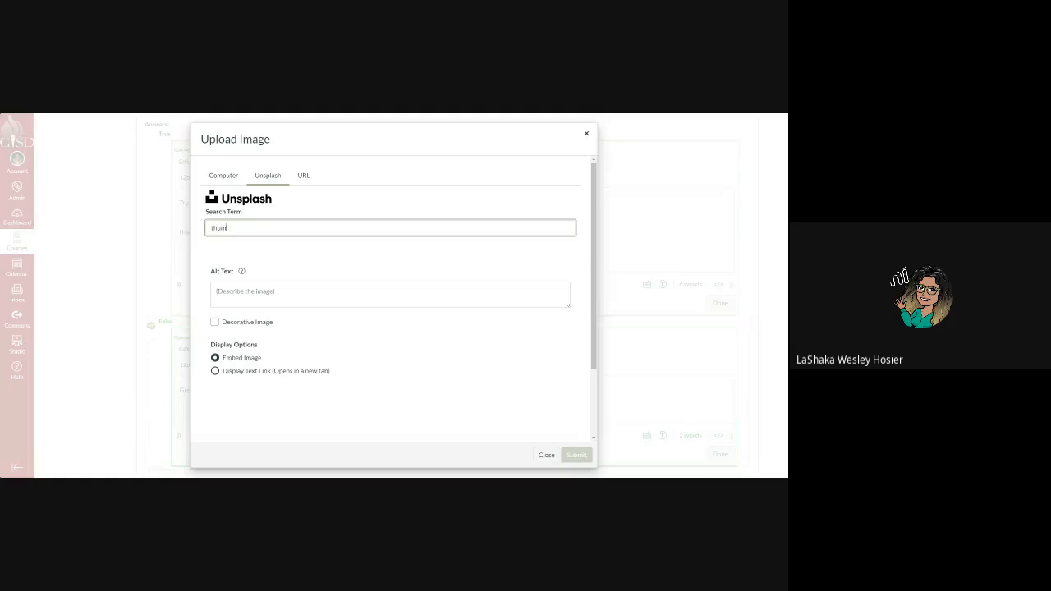
pyautogui.write('bs up')
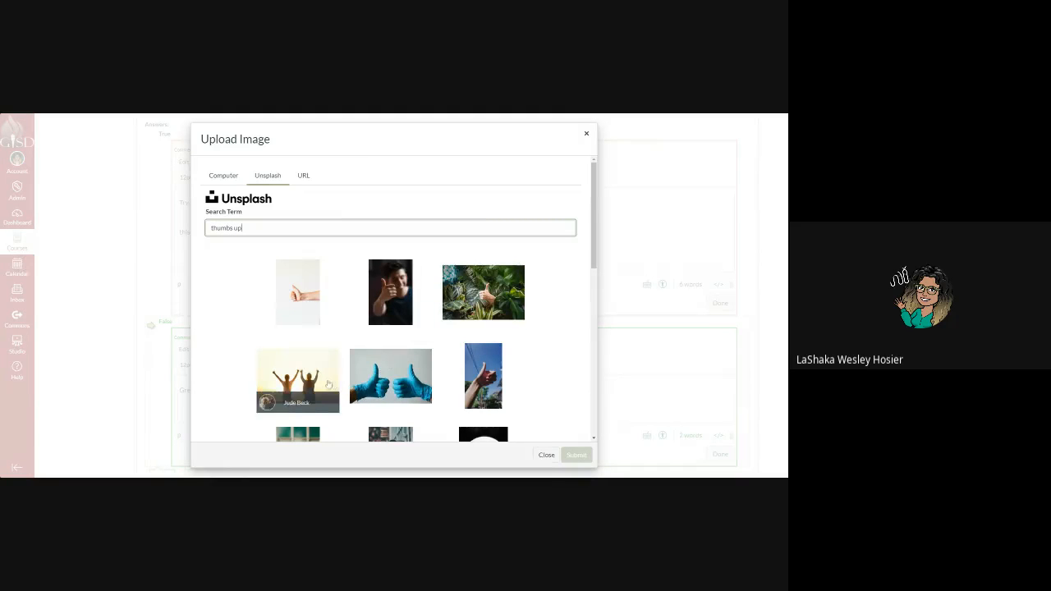
pyautogui.click(487, 376)
pyautogui.click(576, 454)
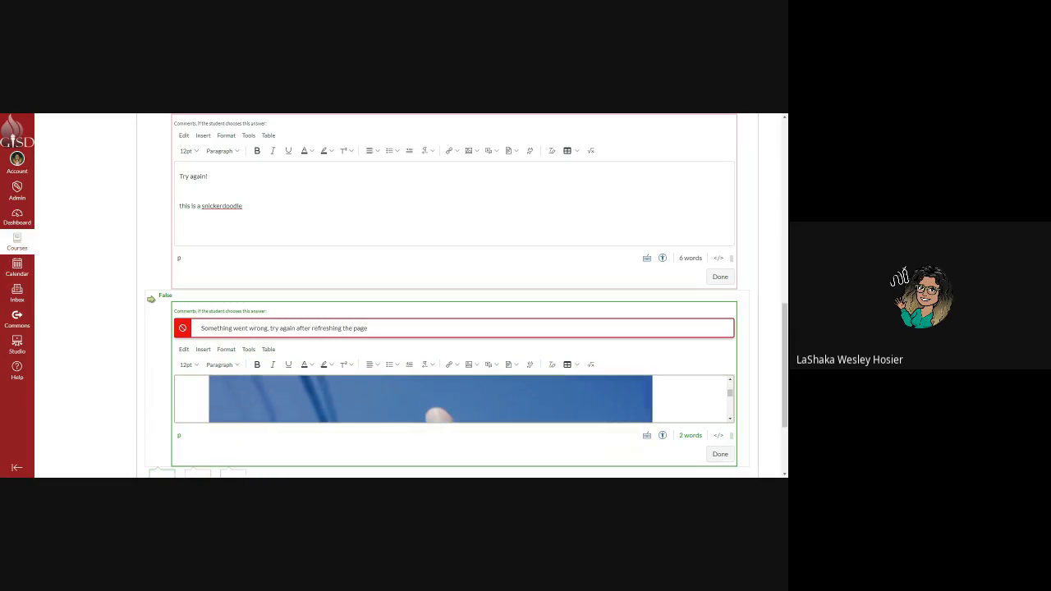
# Shrink the thumbs-up photo to a small thumbnail on its own line below 'Great Job'.
pyautogui.scroll(-3, 731, 434)
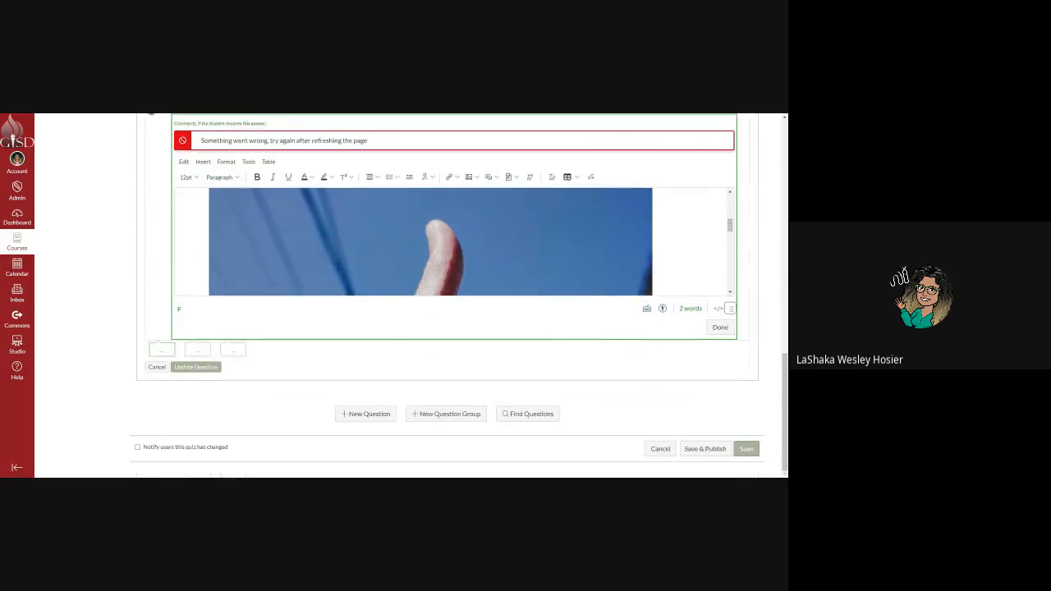
pyautogui.click(429, 244)
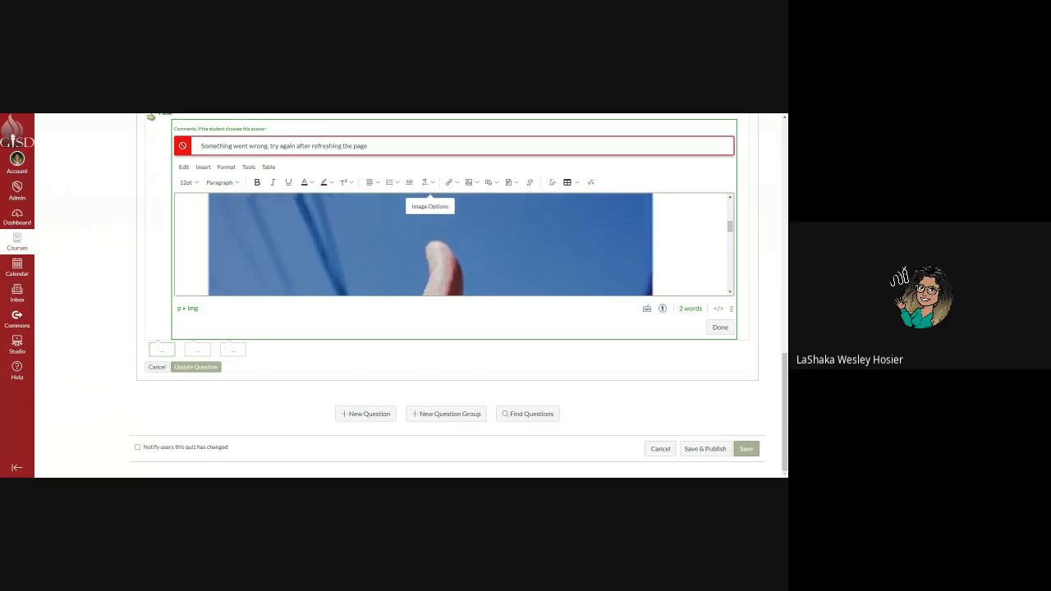
pyautogui.scroll(4, 430, 244)
pyautogui.moveTo(208, 203); pyautogui.dragTo(422, 324)
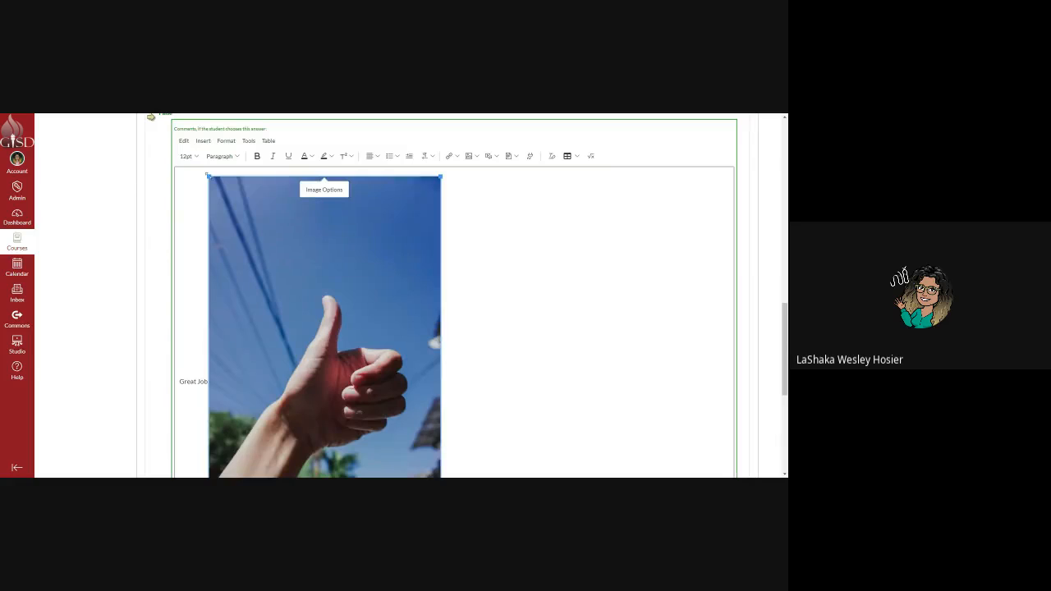
pyautogui.moveTo(209, 175); pyautogui.dragTo(470, 434)
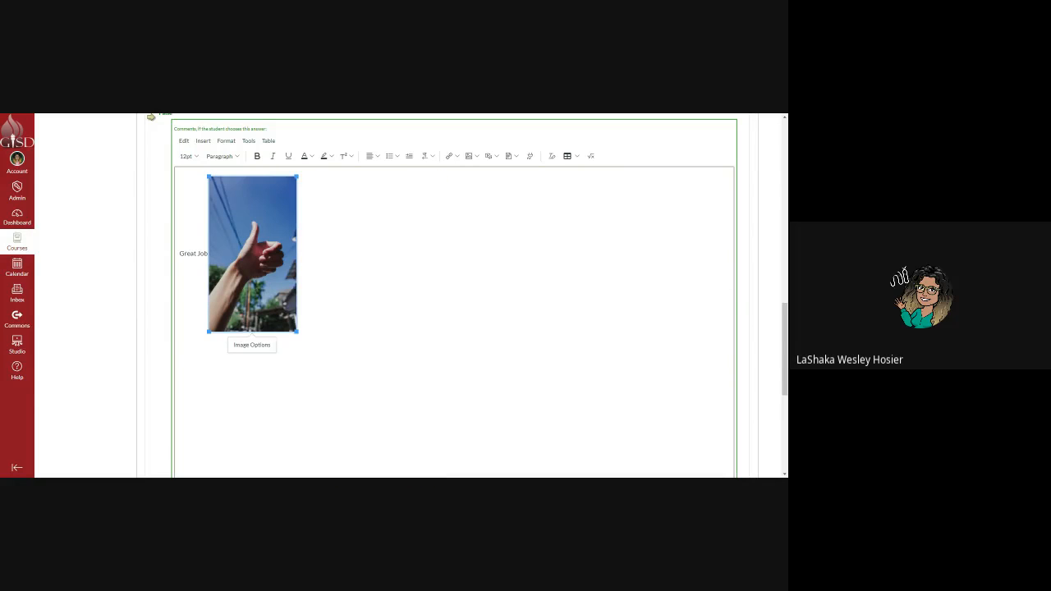
pyautogui.moveTo(208, 176); pyautogui.dragTo(275, 269)
pyautogui.click(208, 207)
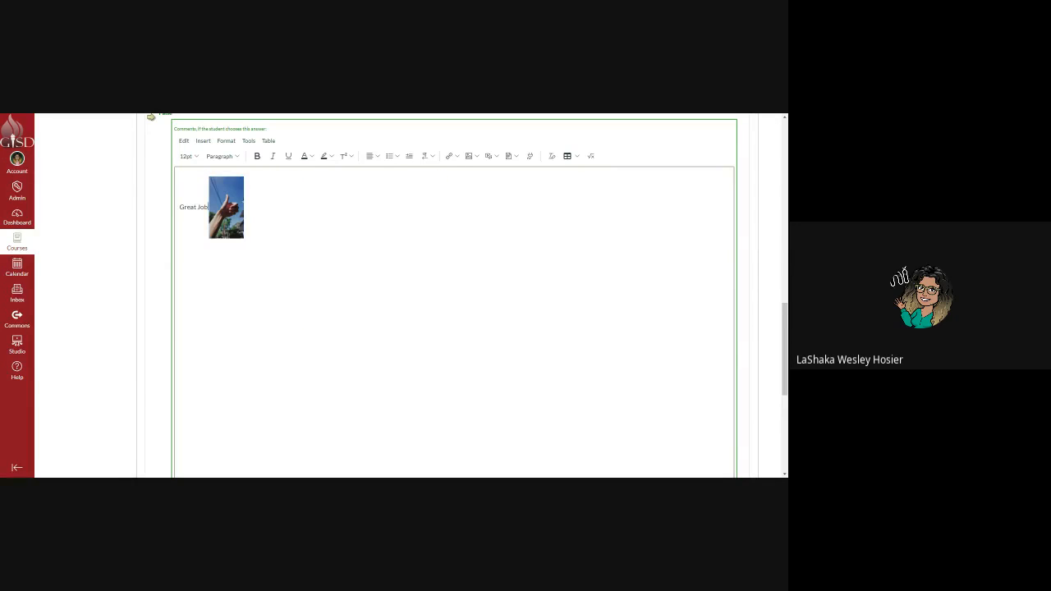
pyautogui.press('Return')
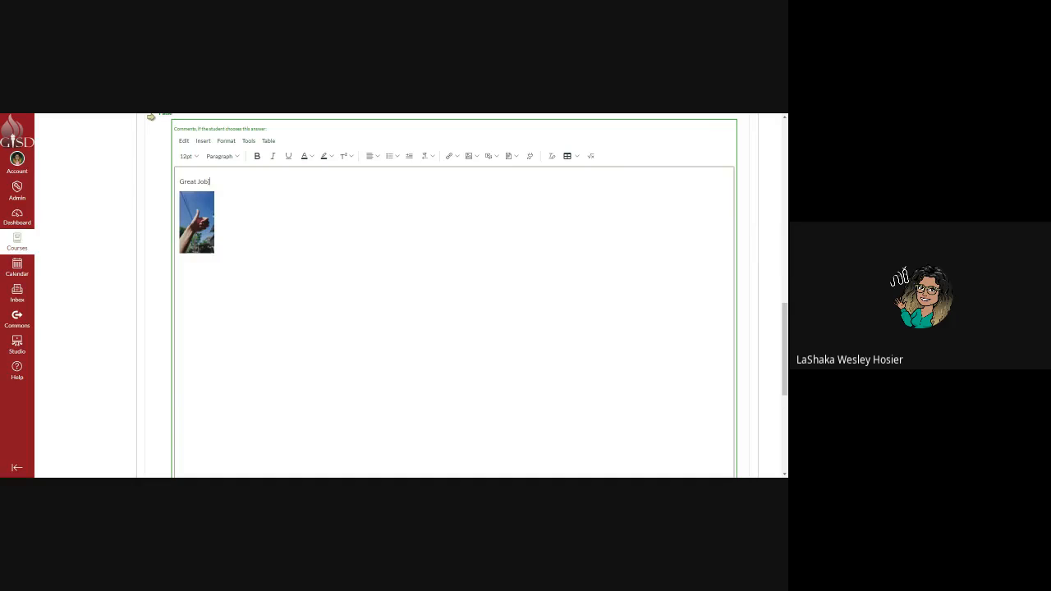
# Review the snickerdoodle True/False question and save it as question 1 worth 5 pts.
pyautogui.scroll(-5, 720, 367)
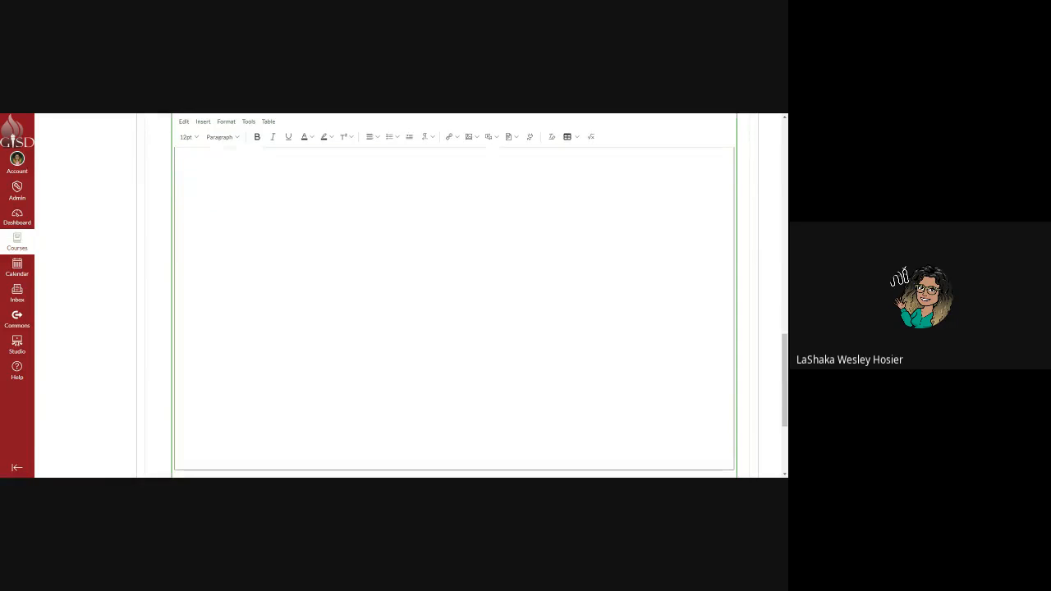
pyautogui.scroll(5, 710, 222)
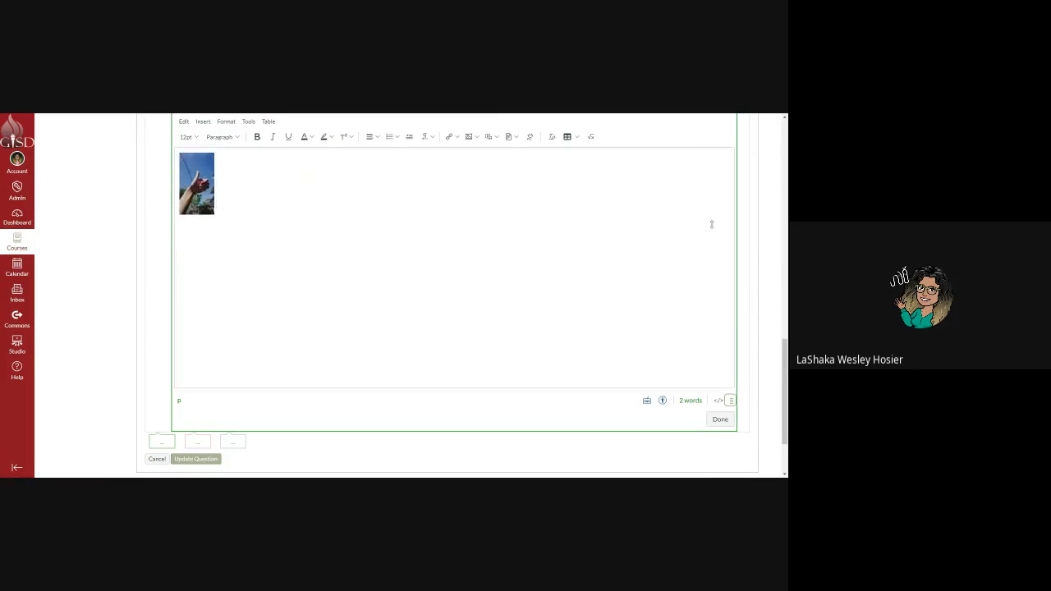
pyautogui.scroll(5, 736, 132)
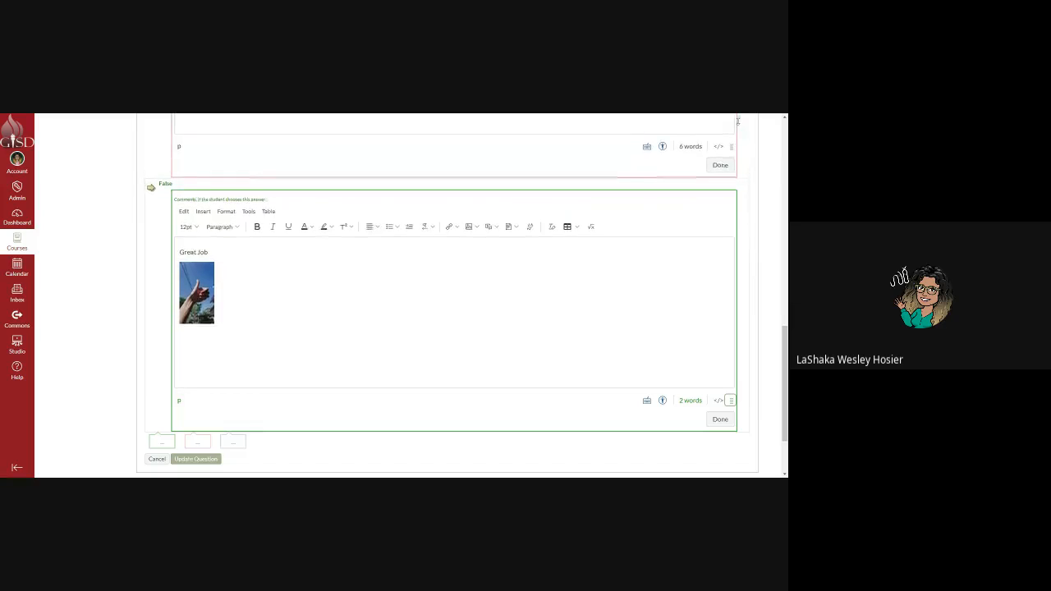
pyautogui.scroll(2, 243, 353)
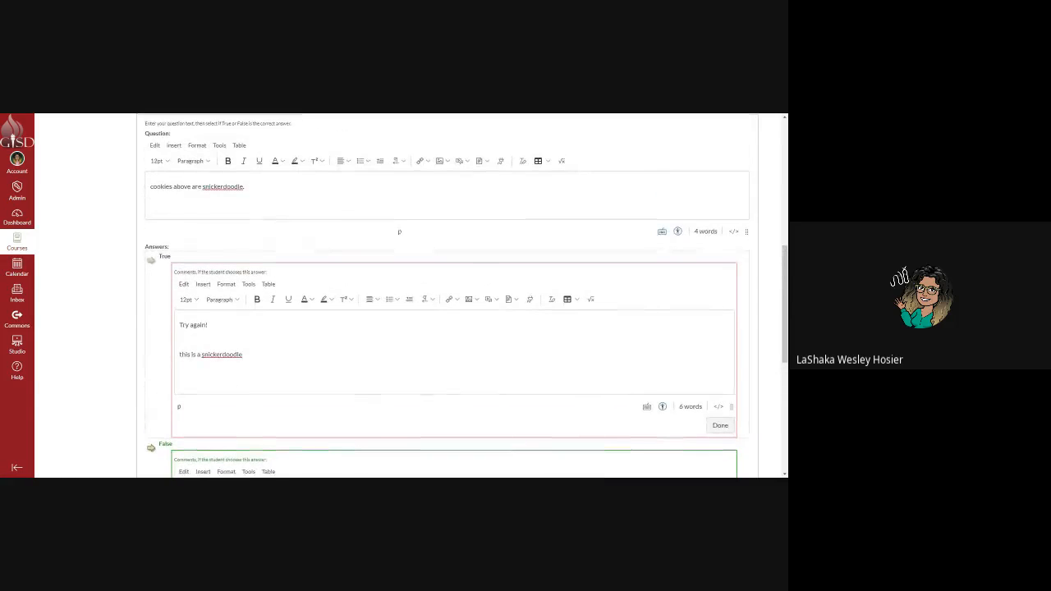
pyautogui.scroll(-5, 439, 424)
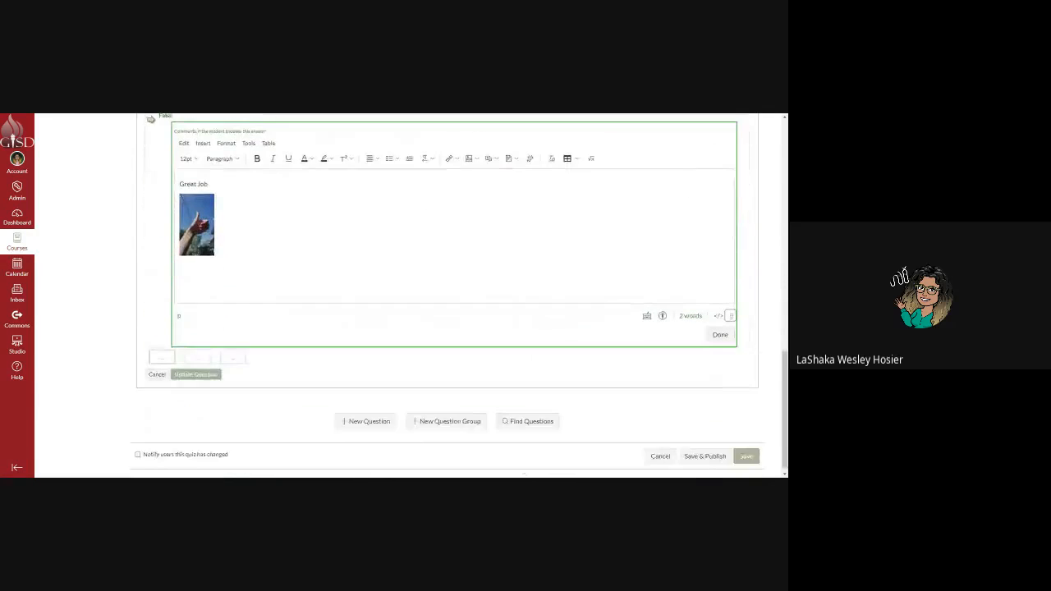
pyautogui.click(198, 367)
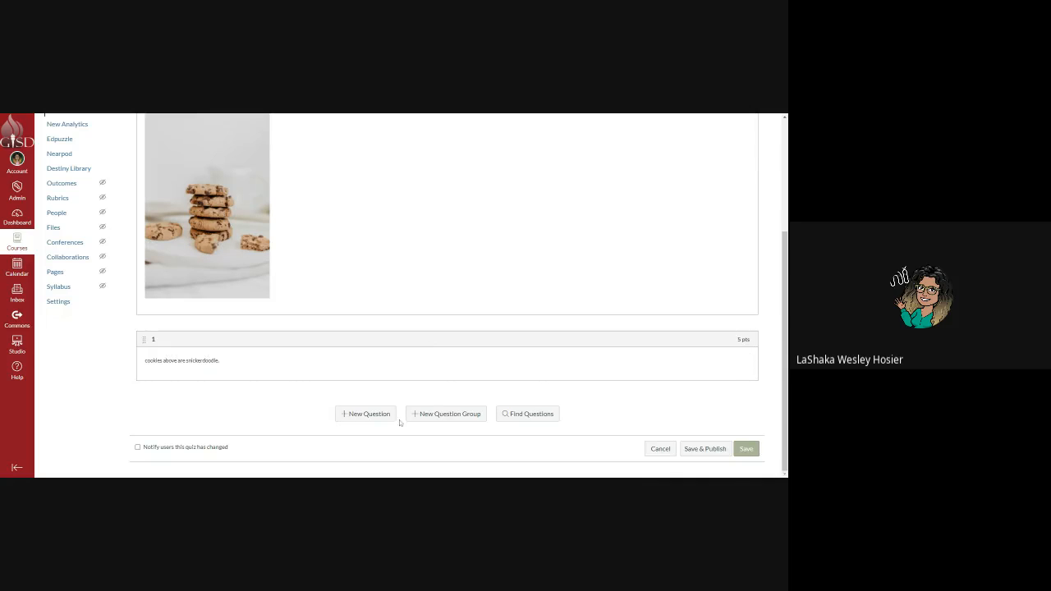
# Add a 1-point question, trying Multiple Dropdowns and Essay before settling on File Upload Question.
pyautogui.click(370, 416)
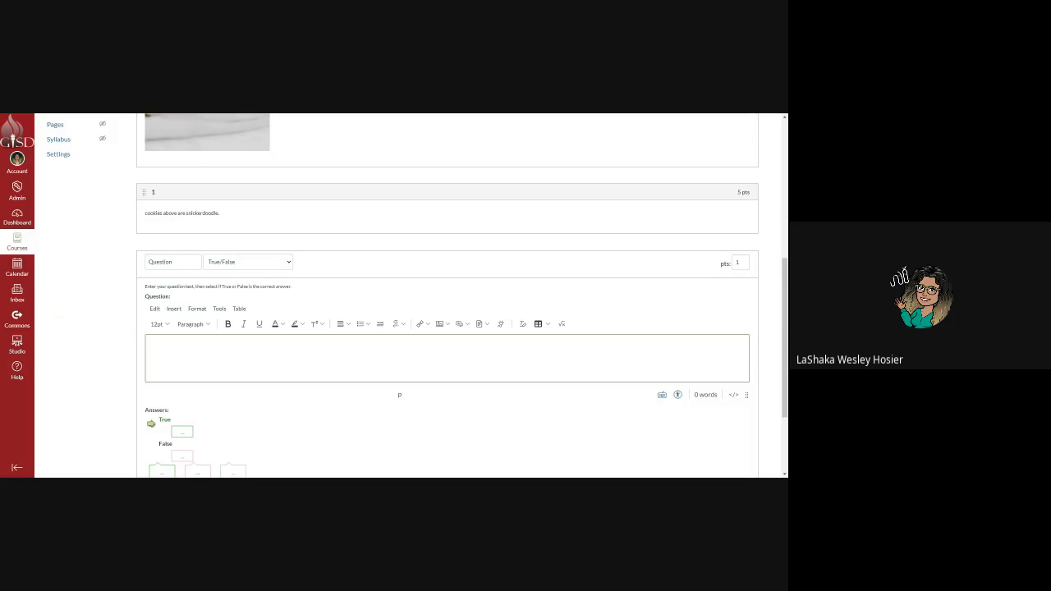
pyautogui.click(247, 329)
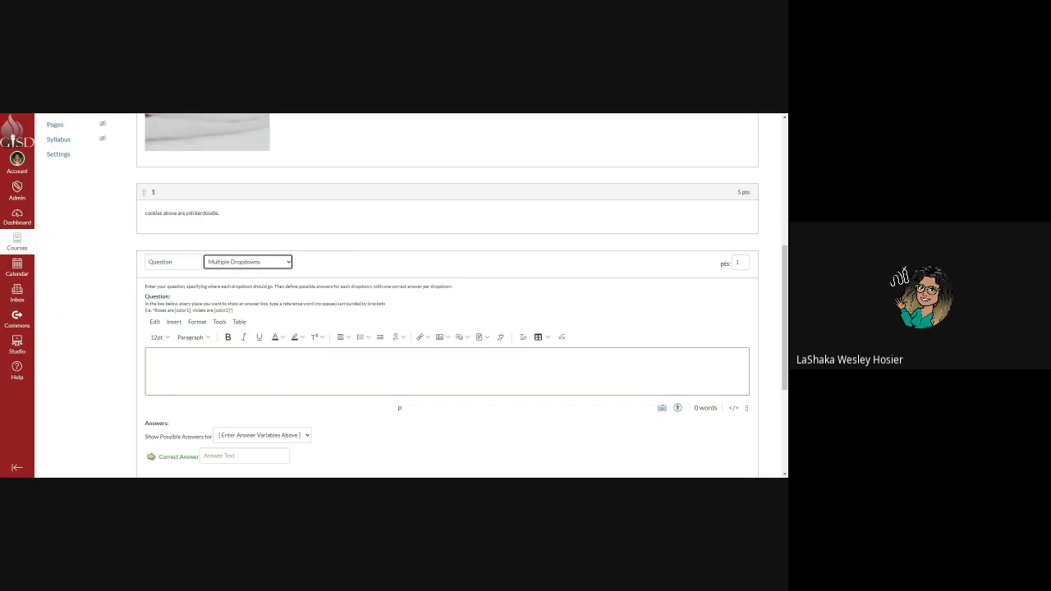
pyautogui.scroll(-3, 187, 369)
pyautogui.click(304, 315)
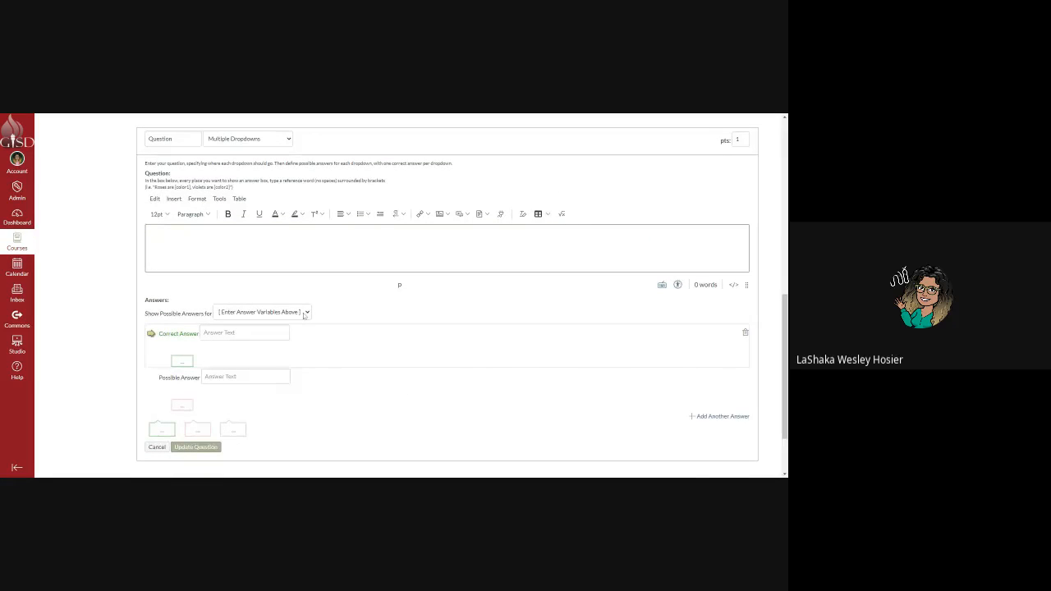
pyautogui.scroll(-2, 260, 377)
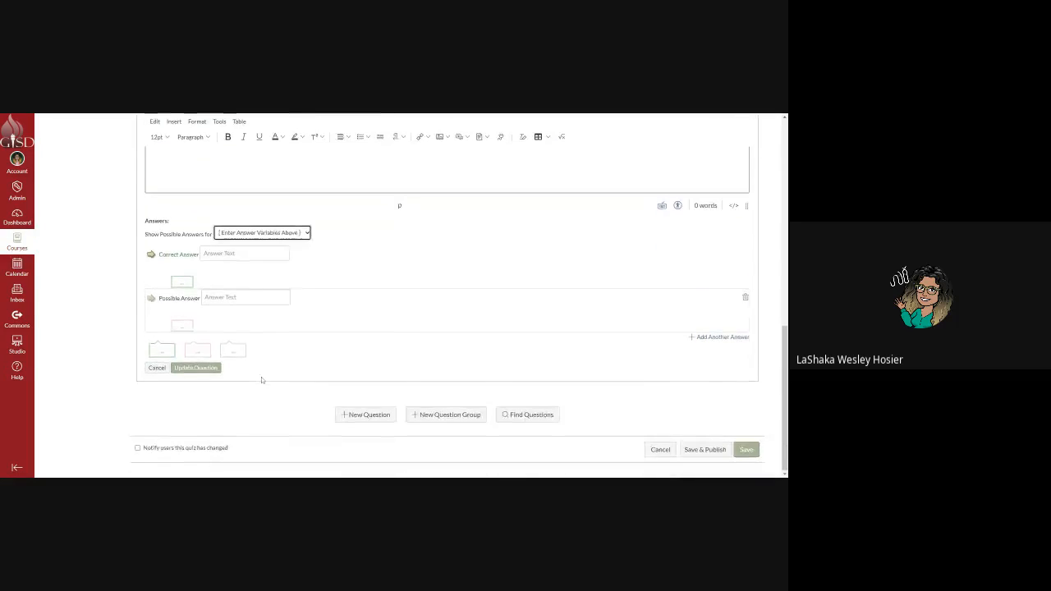
pyautogui.scroll(2, 270, 371)
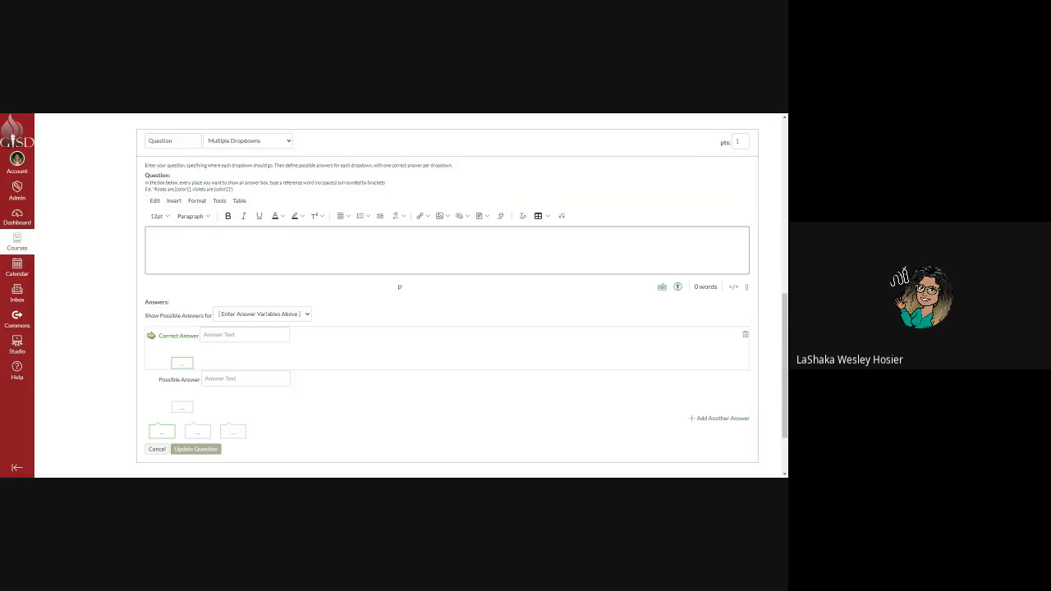
pyautogui.click(288, 146)
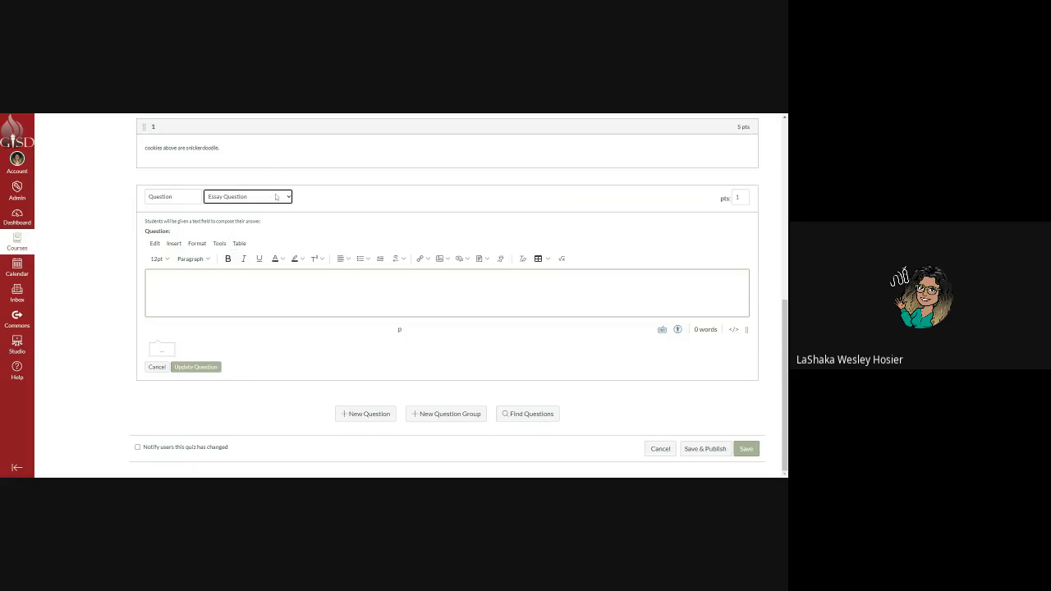
pyautogui.press('Down')
pyautogui.click(150, 283)
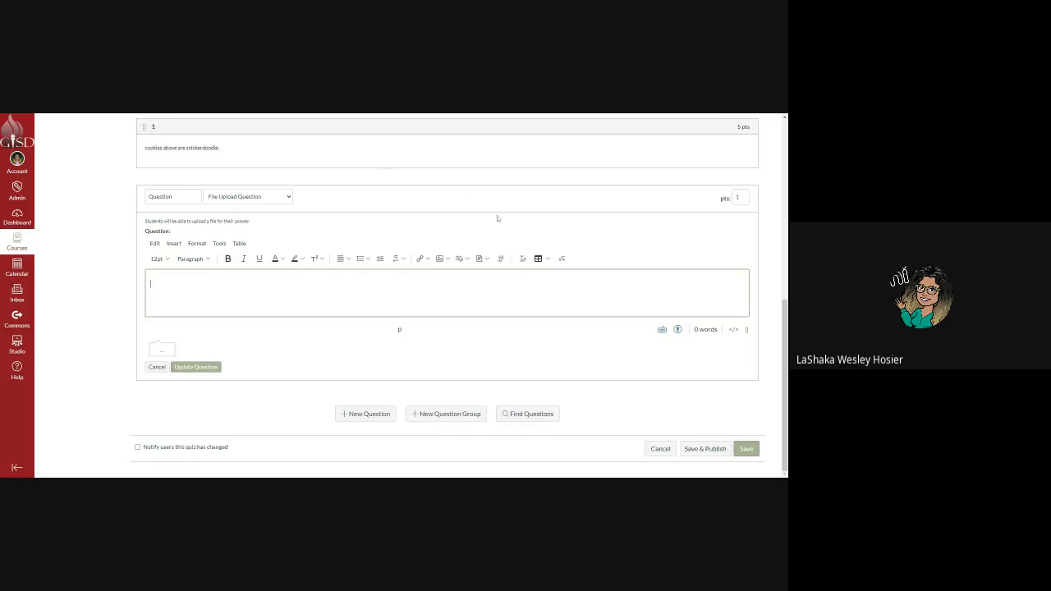
# Save the quiz and look over its questions.
pyautogui.click(721, 455)
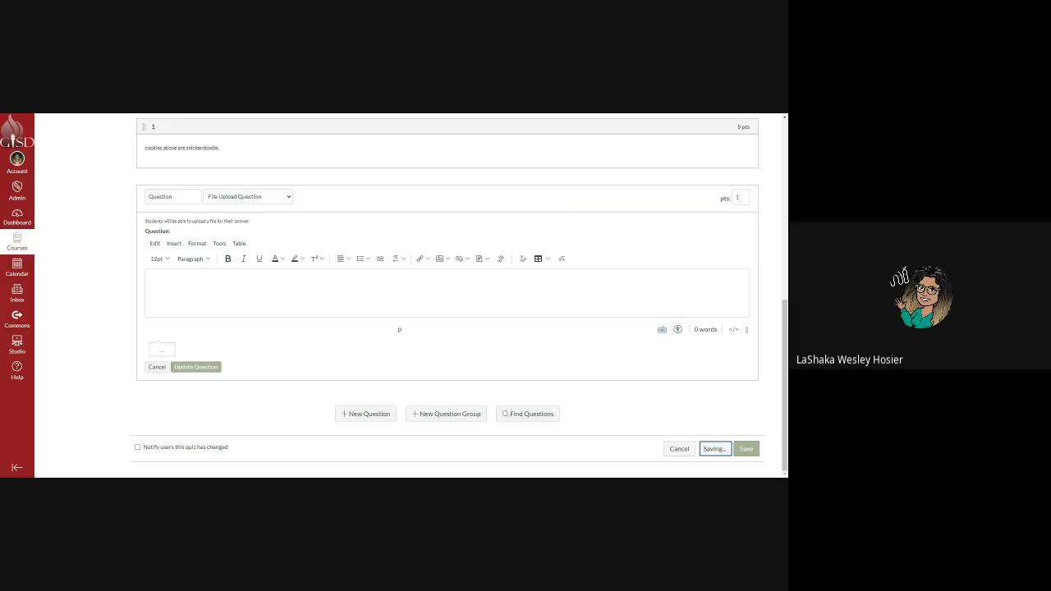
pyautogui.scroll(10, 630, 432)
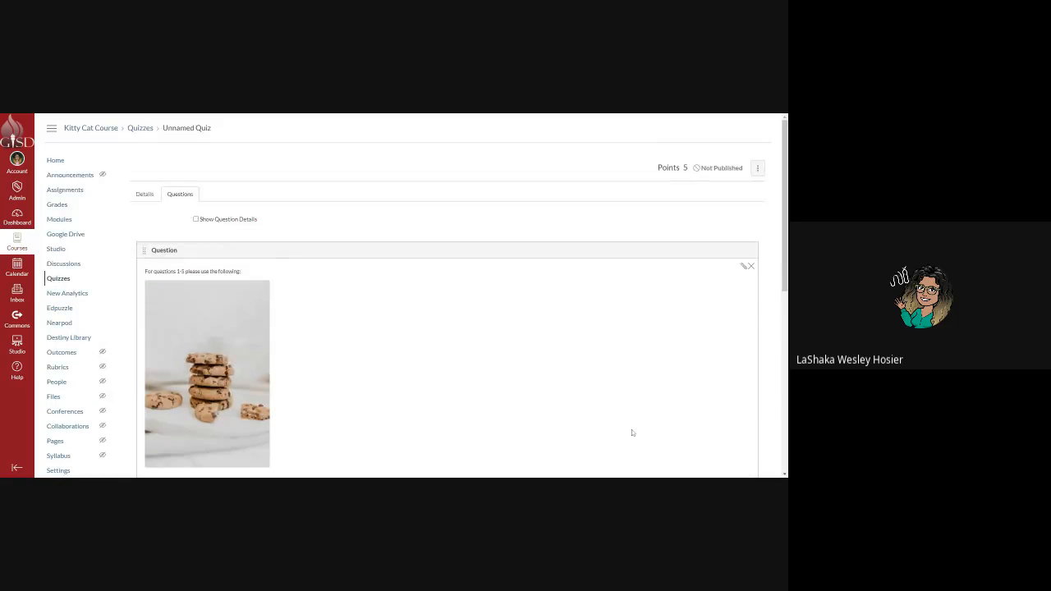
pyautogui.scroll(-10, 632, 433)
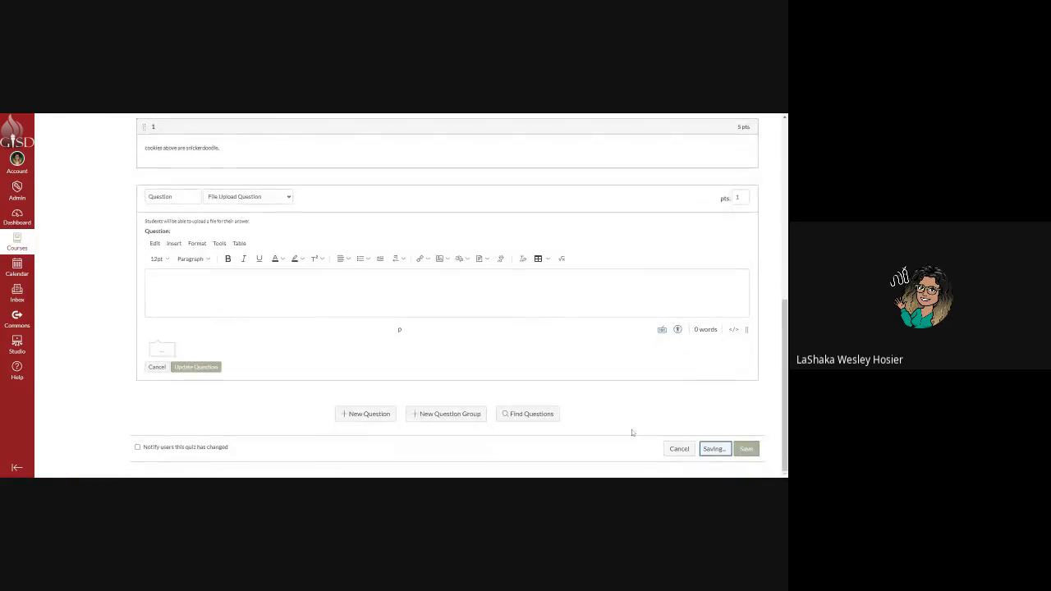
pyautogui.scroll(10, 709, 425)
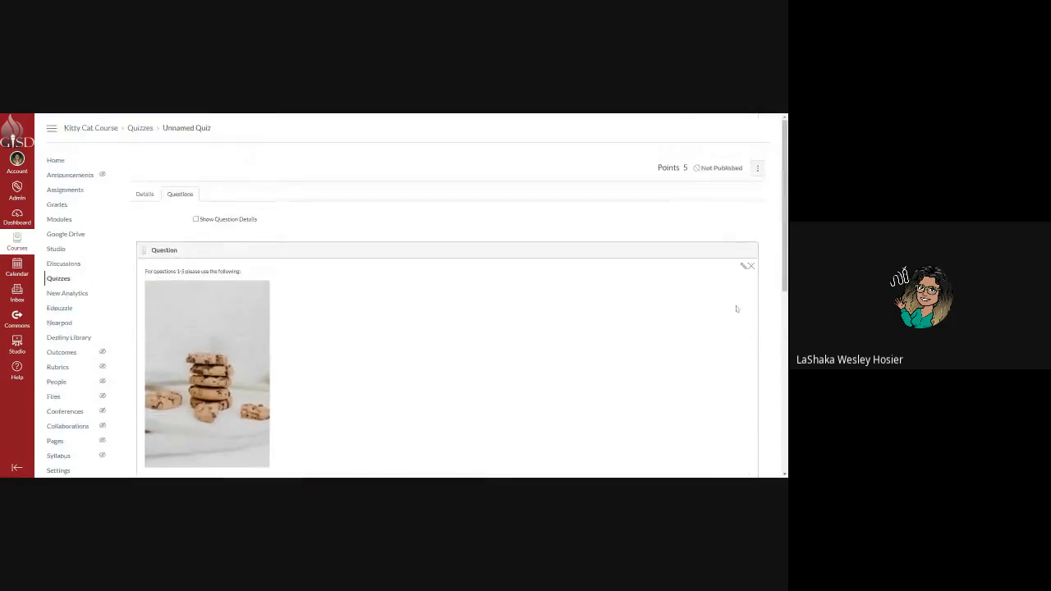
pyautogui.scroll(-10, 710, 329)
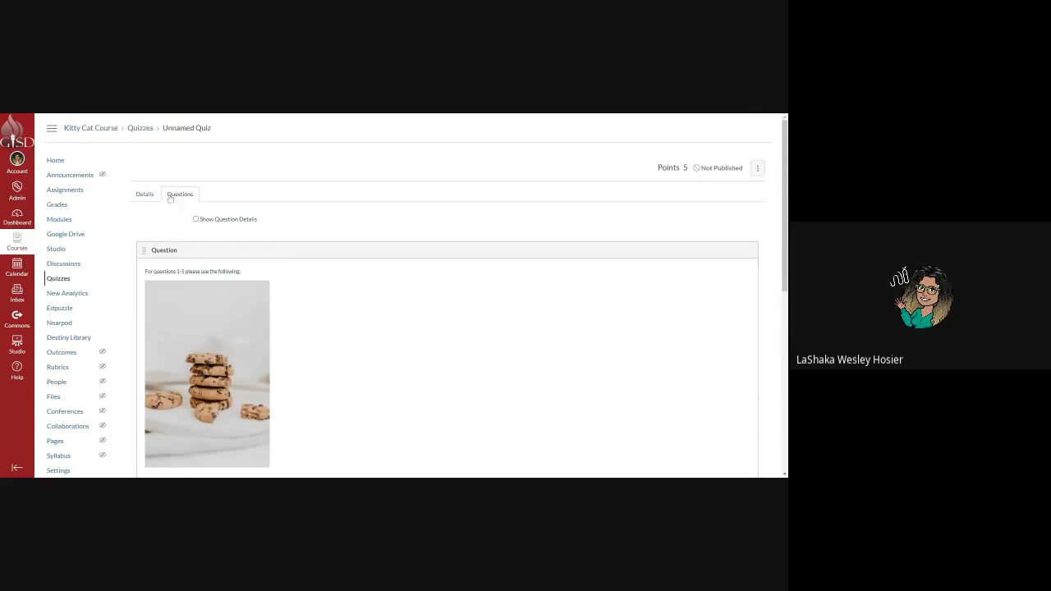
# Dismiss the quiz's actions menu without deleting, then switch to the Details settings.
pyautogui.click(756, 169)
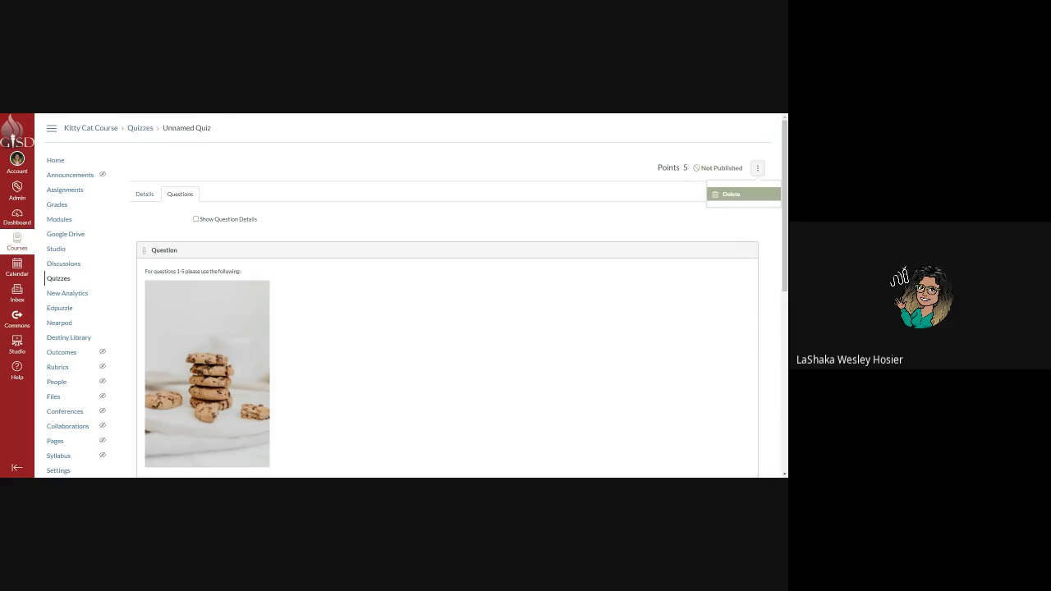
pyautogui.press('Escape')
pyautogui.scroll(-5, 703, 270)
pyautogui.click(713, 448)
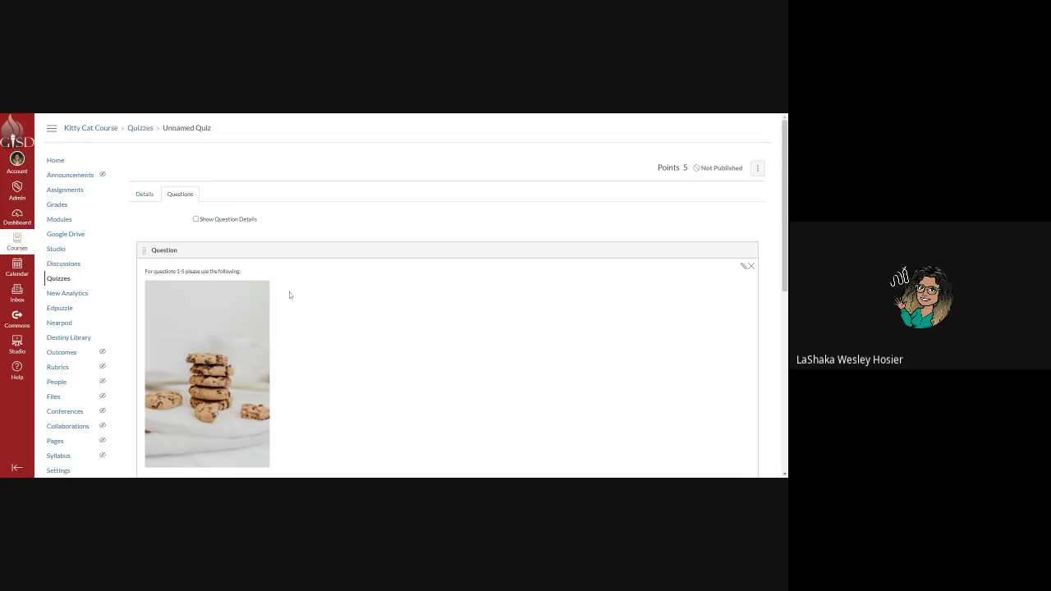
pyautogui.scroll(-5, 574, 363)
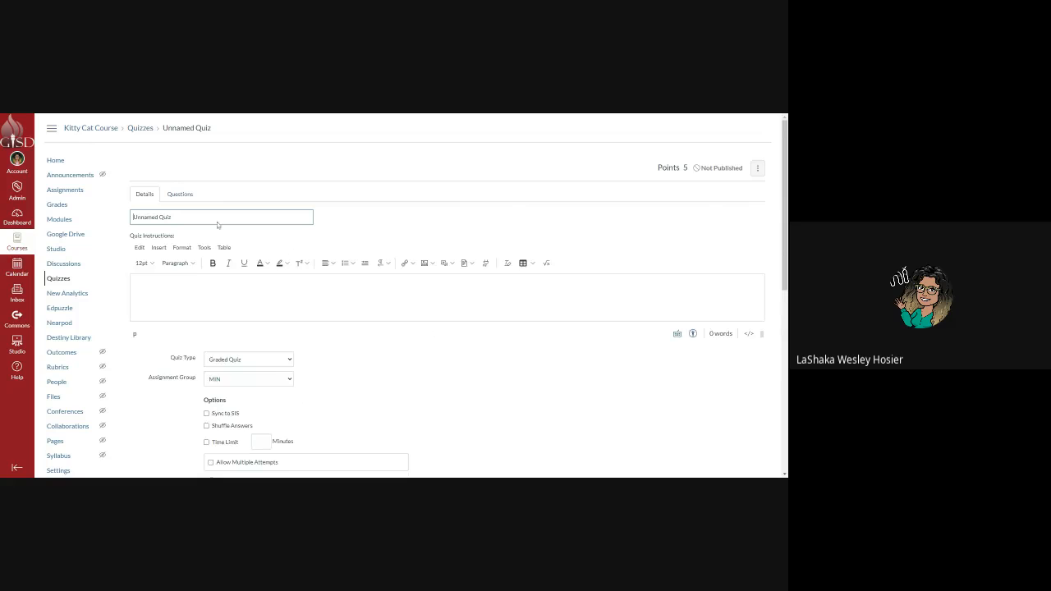
# Show the quiz's questions, then save and publish the quiz.
pyautogui.click(182, 194)
pyautogui.scroll(-3, 345, 333)
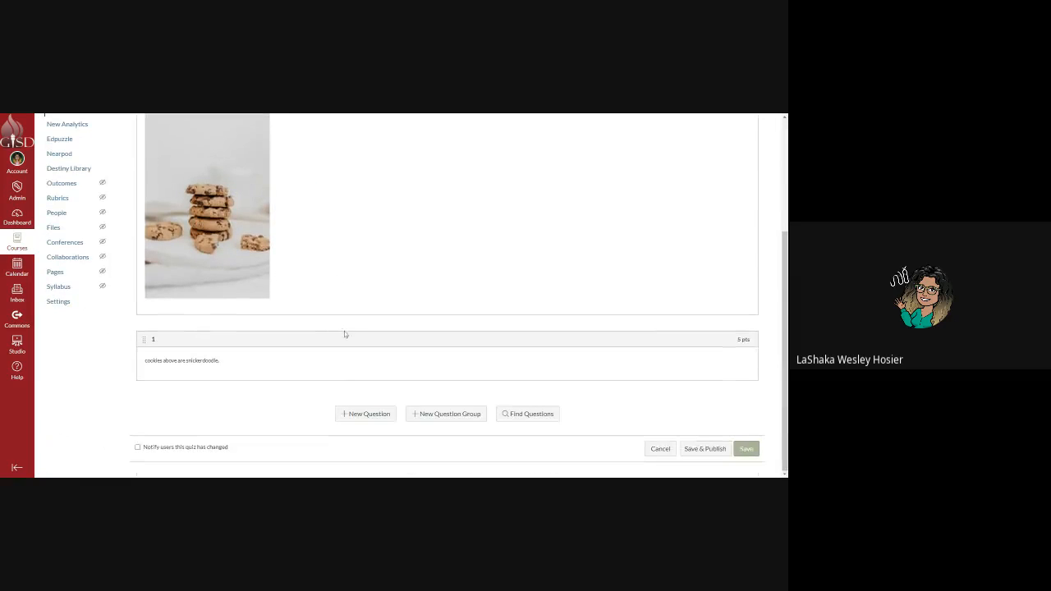
pyautogui.click(691, 450)
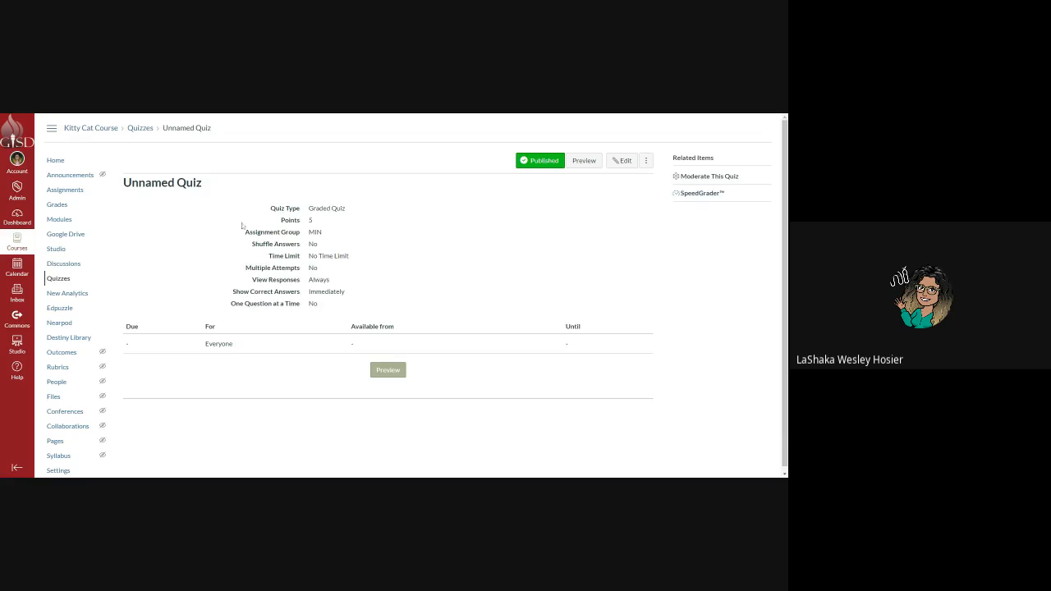
# Give the quiz a 30-minute time limit and an Aug 20 due date, and save.
pyautogui.click(617, 161)
pyautogui.scroll(-2, 247, 353)
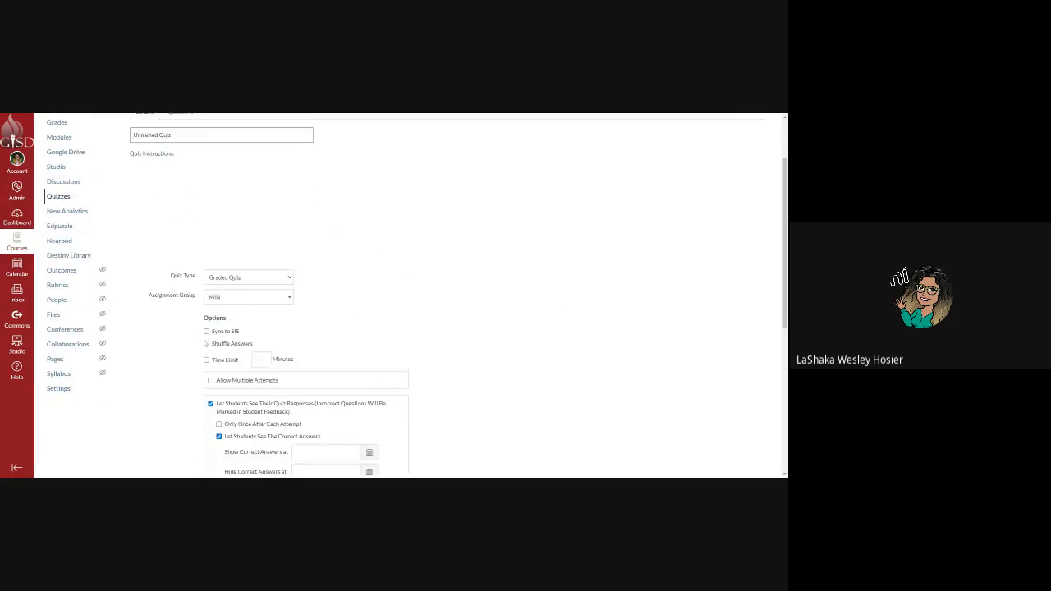
pyautogui.click(207, 360)
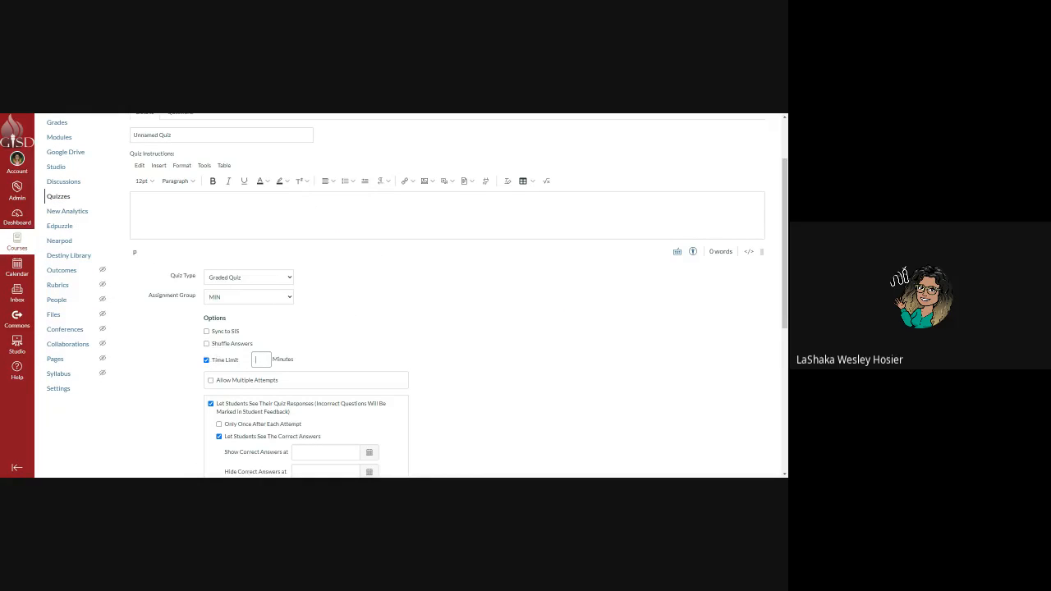
pyautogui.write('30')
pyautogui.scroll(-5, 265, 374)
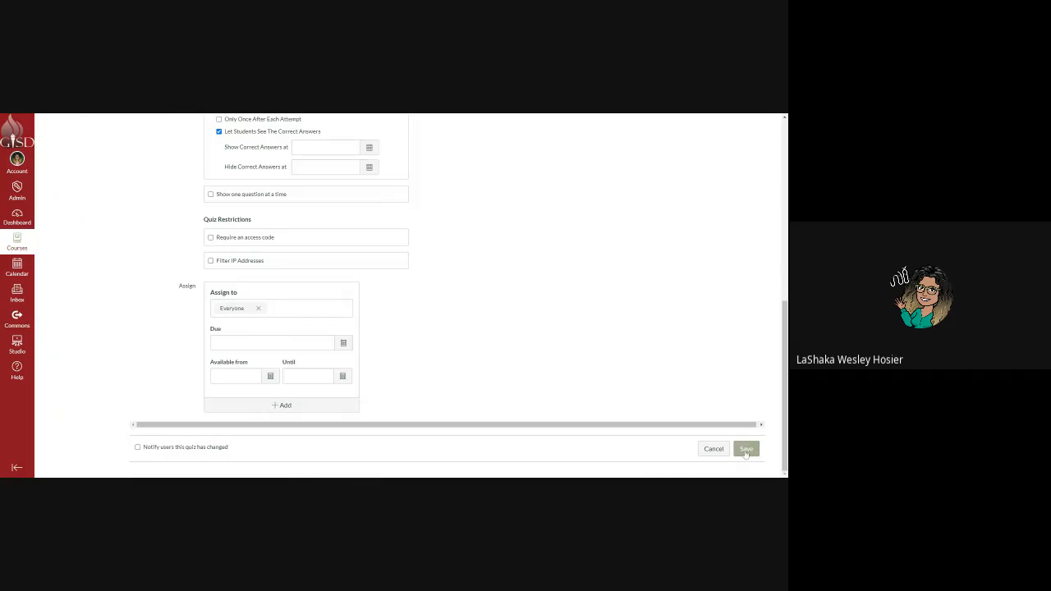
pyautogui.click(344, 343)
pyautogui.click(273, 416)
pyautogui.click(443, 348)
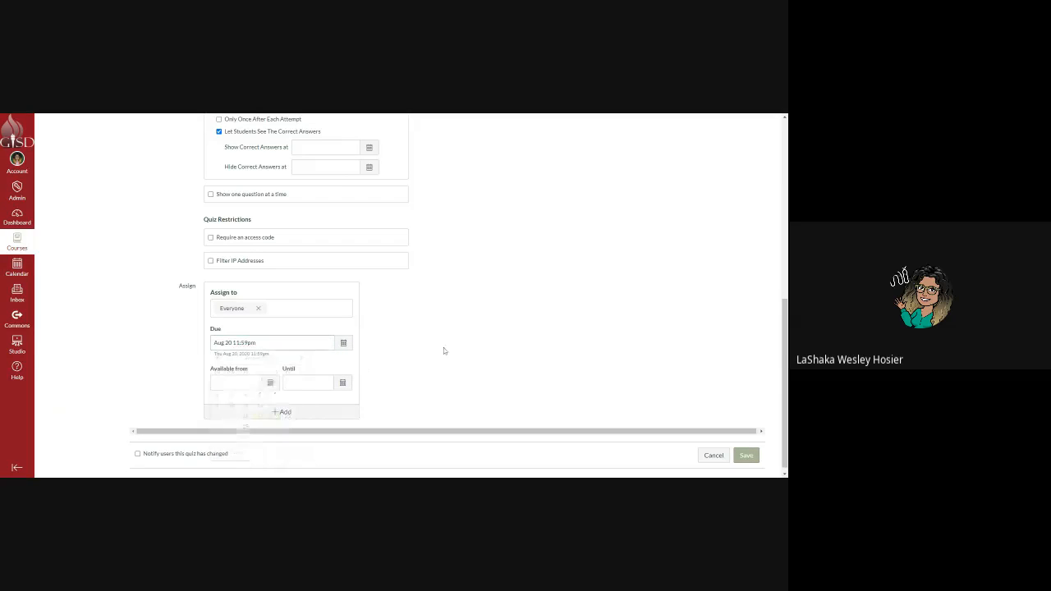
pyautogui.click(741, 457)
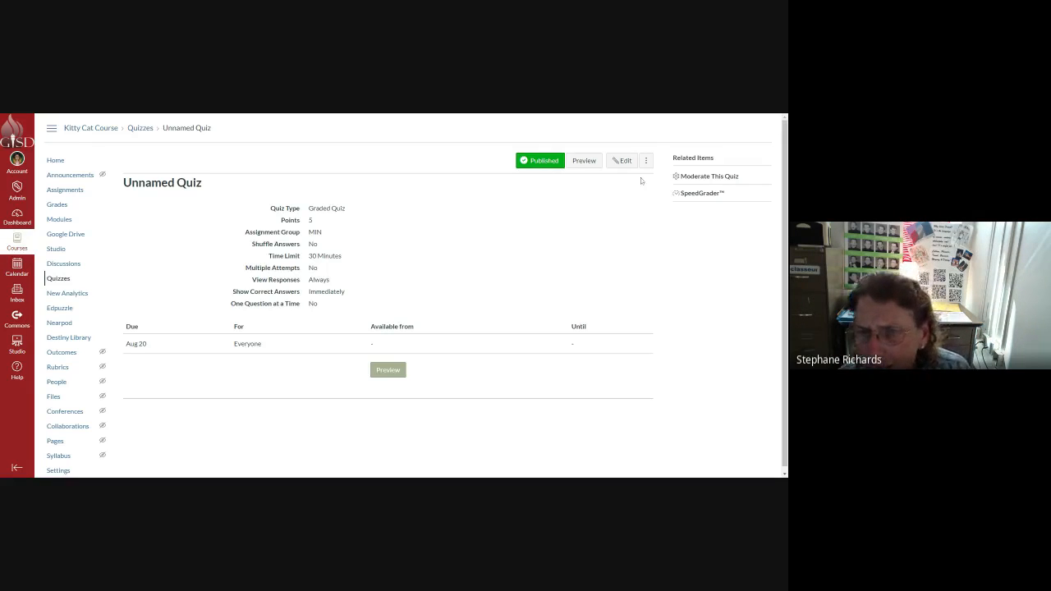
pyautogui.click(626, 163)
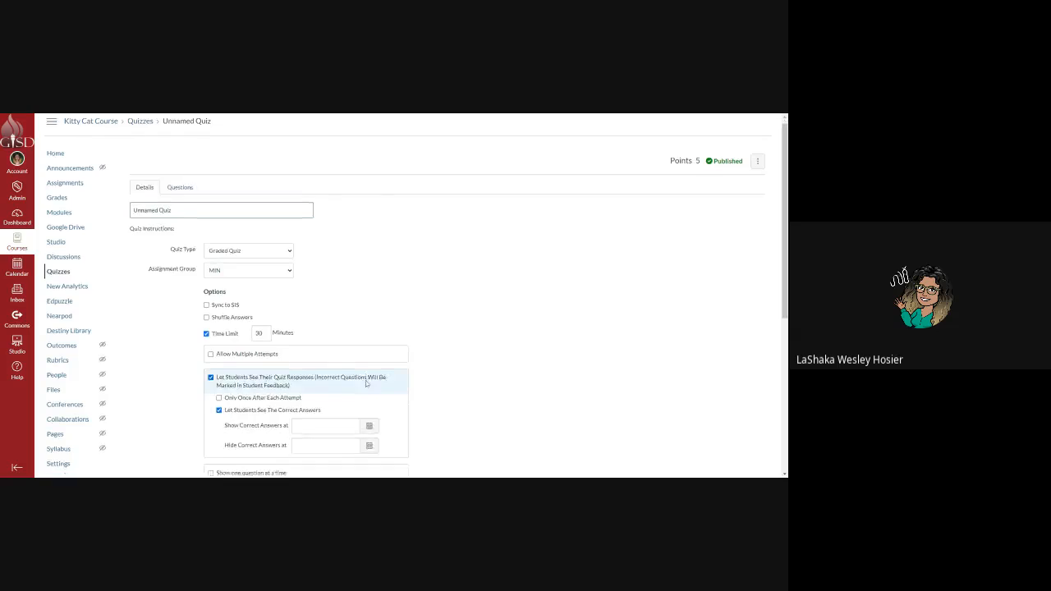
# Check the Assign to options and save the quiz settings unchanged.
pyautogui.scroll(-5, 365, 381)
pyautogui.scroll(-3, 239, 359)
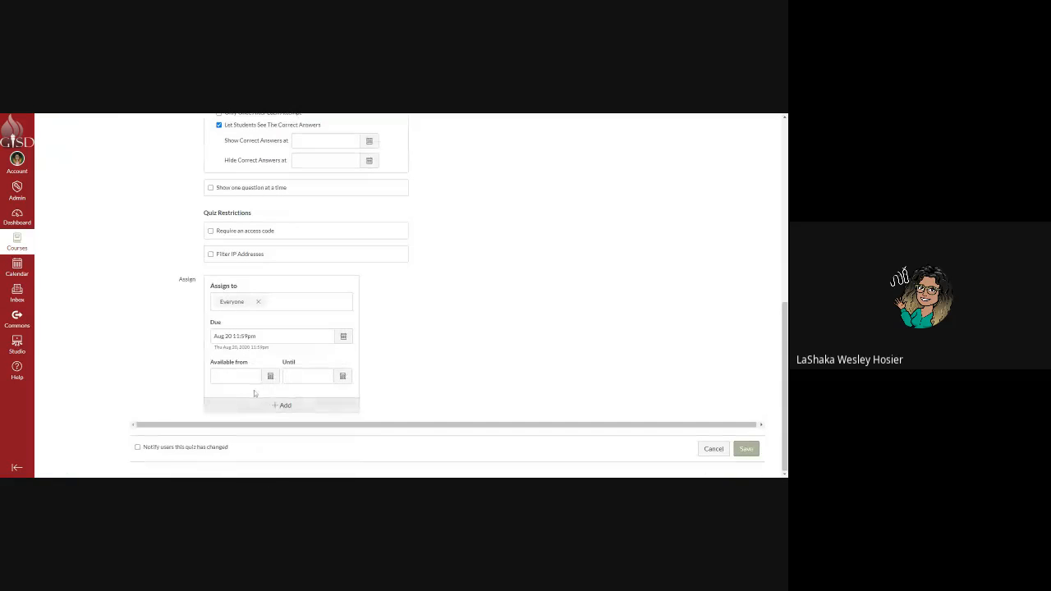
pyautogui.click(257, 303)
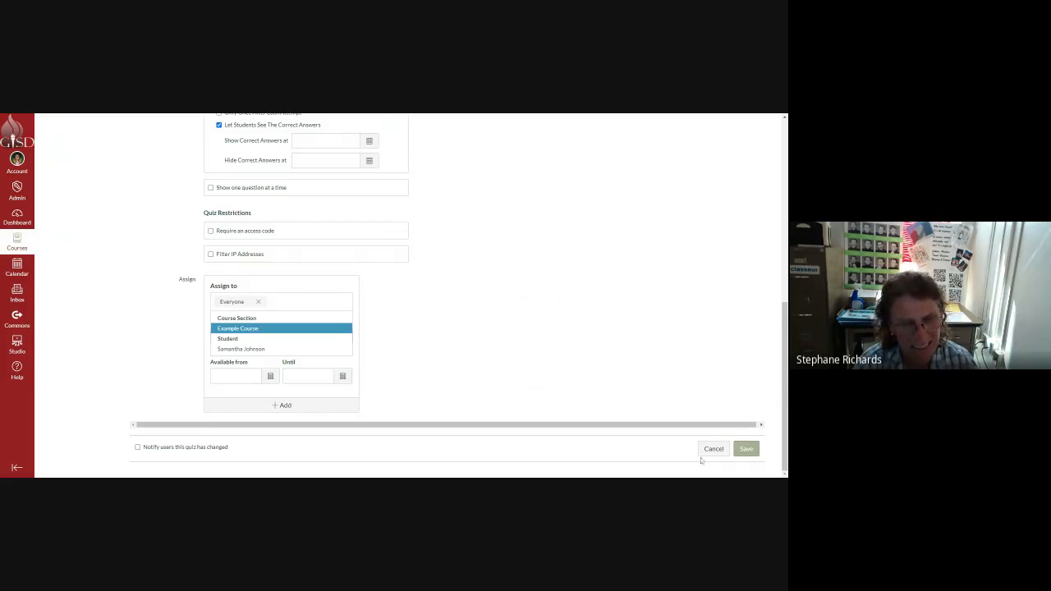
pyautogui.click(743, 450)
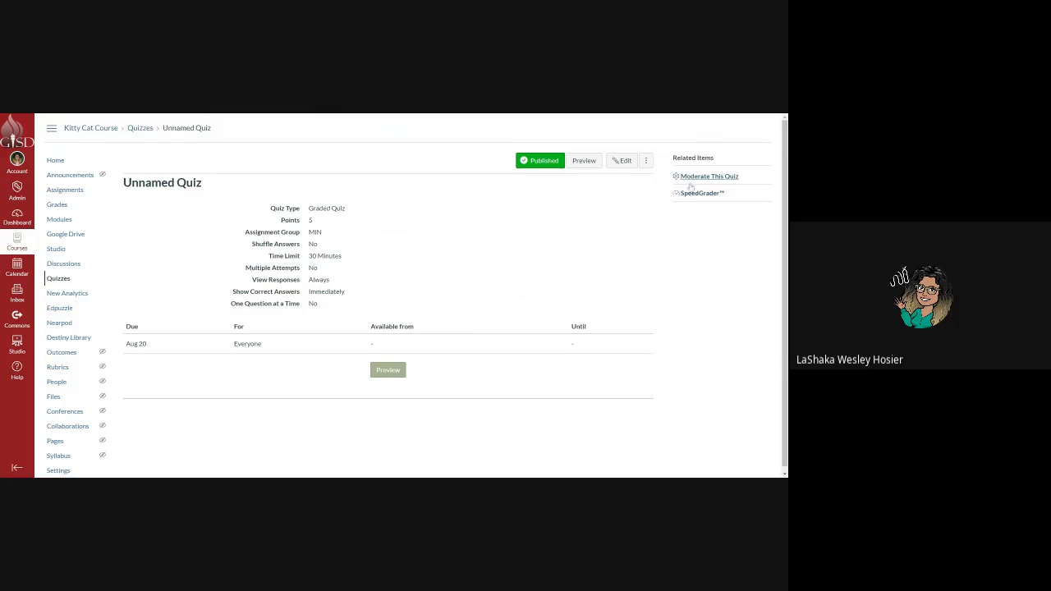
pyautogui.click(16, 161)
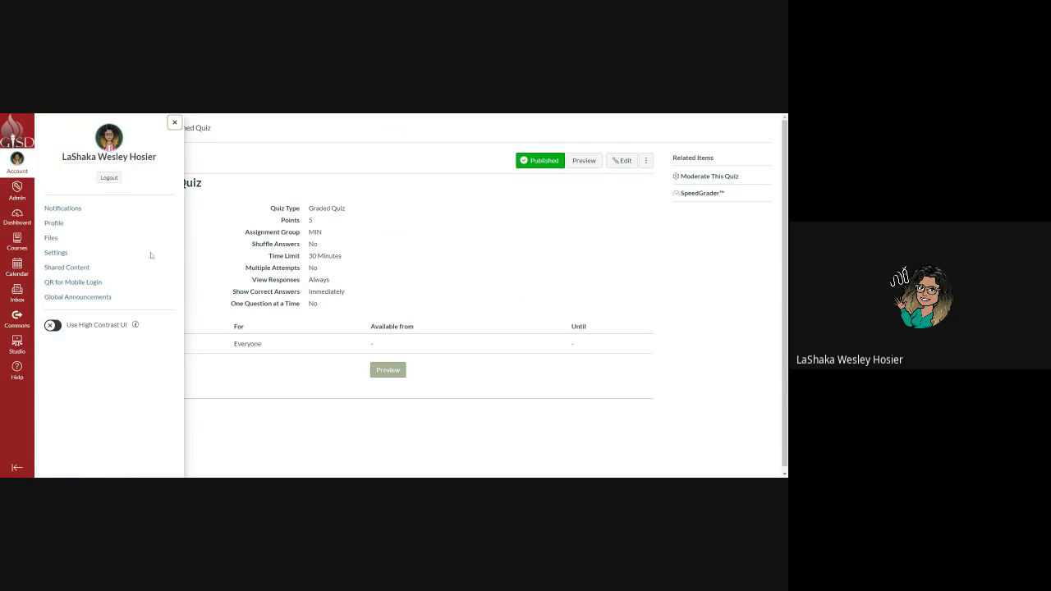
# Log out of the teacher account and sign in with the student's e-mail and password.
pyautogui.click(110, 177)
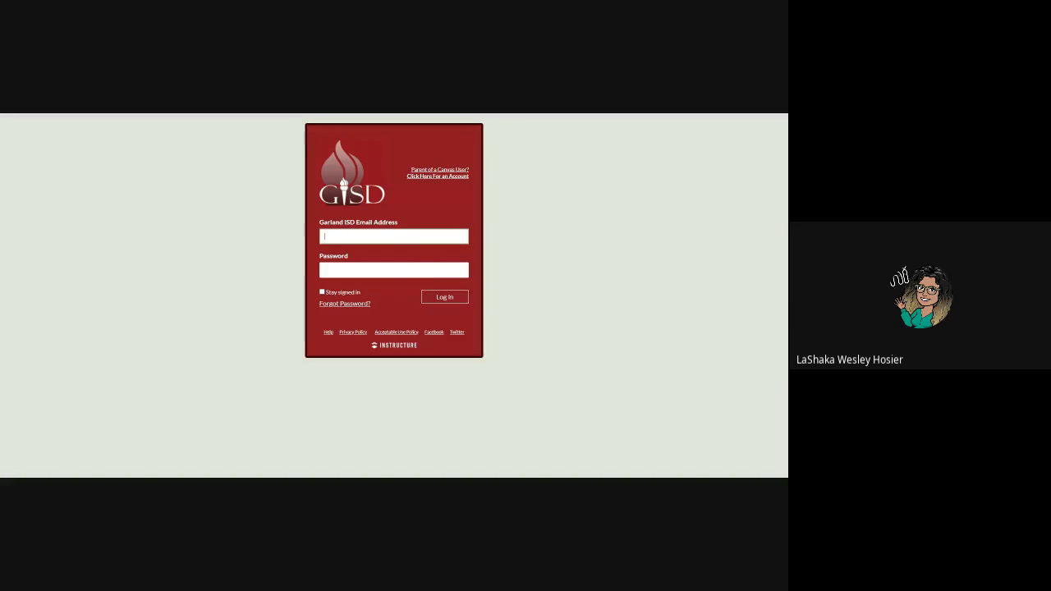
pyautogui.click(400, 265)
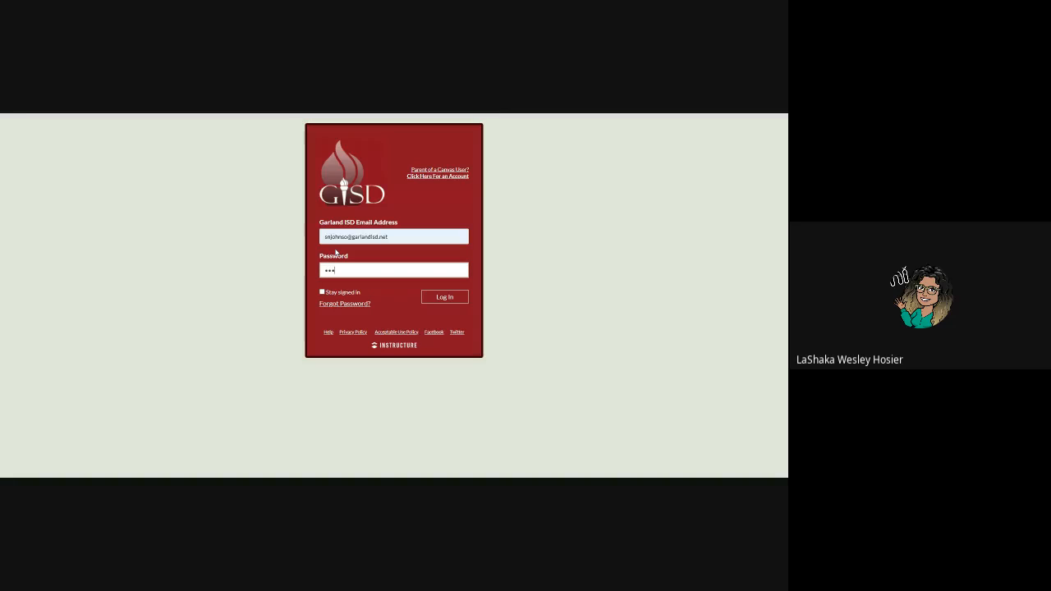
pyautogui.press('BackSpace')
pyautogui.press('BackSpace')
pyautogui.write('•••••••')
pyautogui.press('Return')
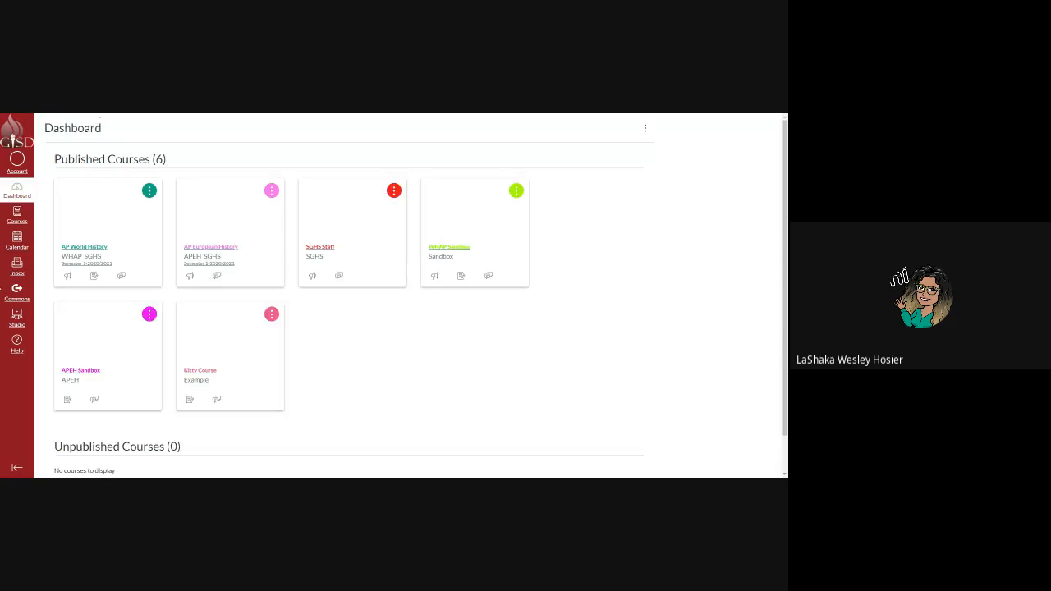
# Open Kitty Course's quizzes and start an attempt at the Unnamed Quiz.
pyautogui.click(231, 321)
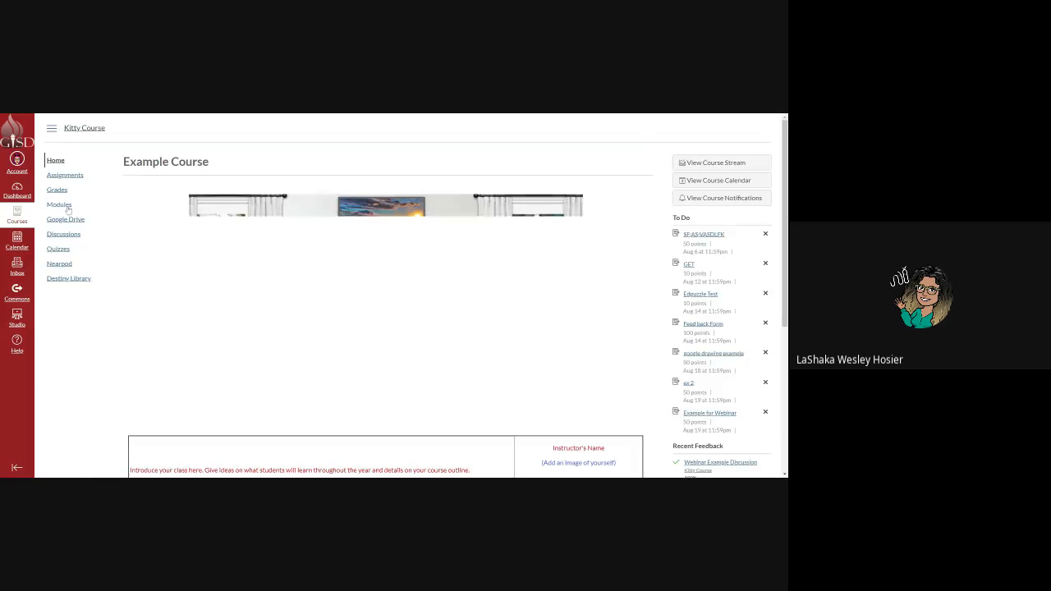
pyautogui.click(67, 254)
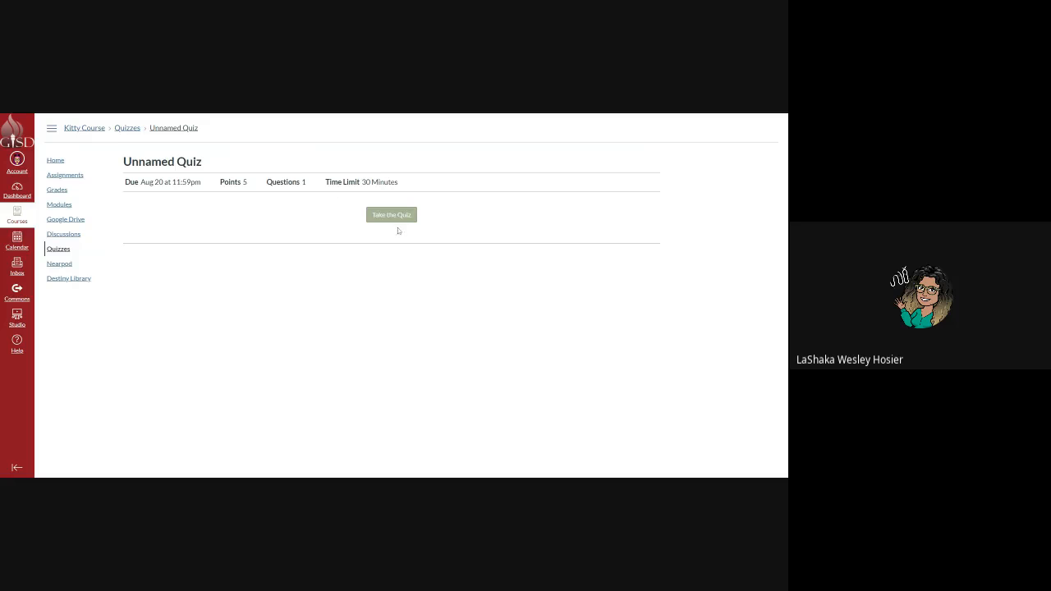
pyautogui.click(398, 218)
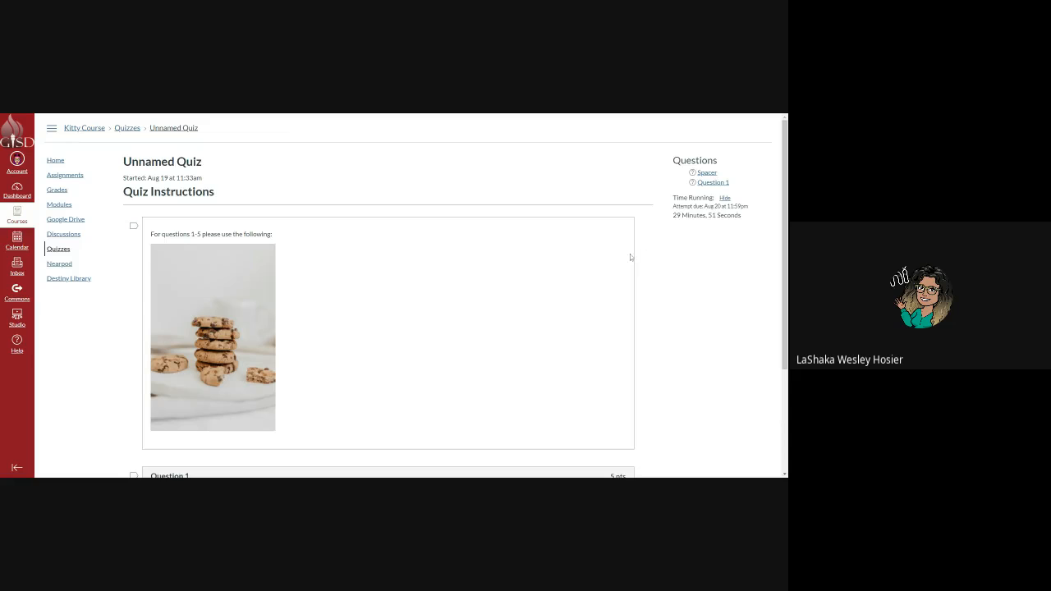
# Hide and re-show the quiz timer while reading the cookie-photo instructions.
pyautogui.click(725, 199)
pyautogui.click(725, 199)
pyautogui.scroll(-1, 526, 312)
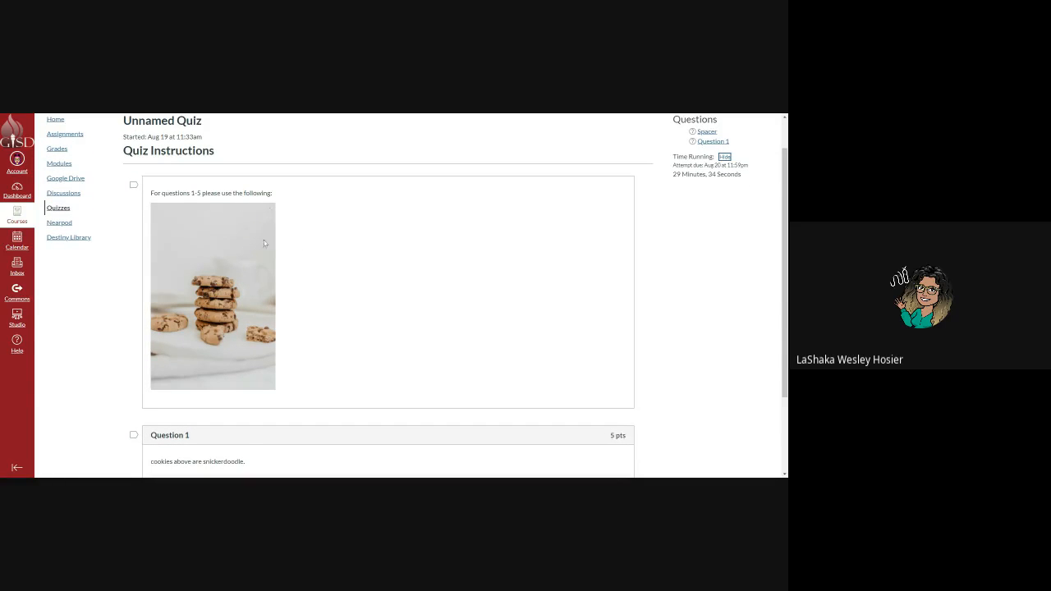
pyautogui.scroll(-1, 263, 240)
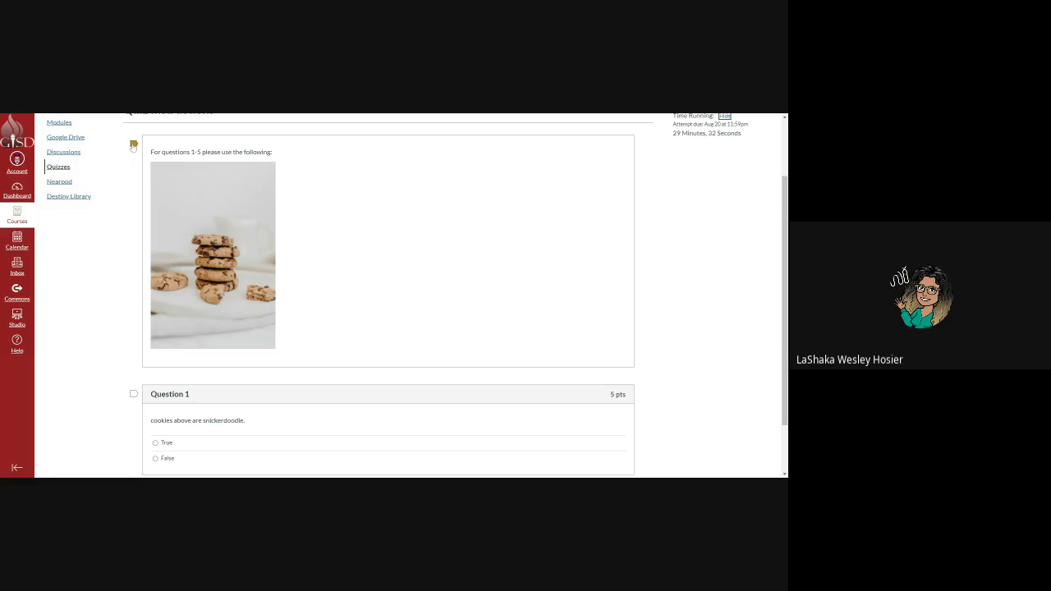
pyautogui.scroll(-2, 249, 241)
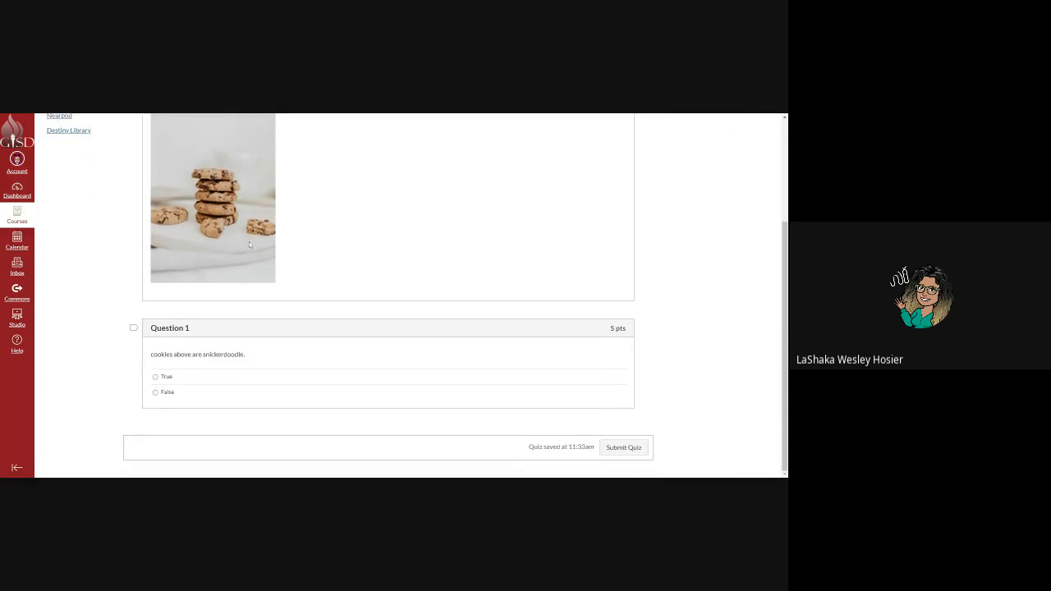
pyautogui.scroll(4, 251, 251)
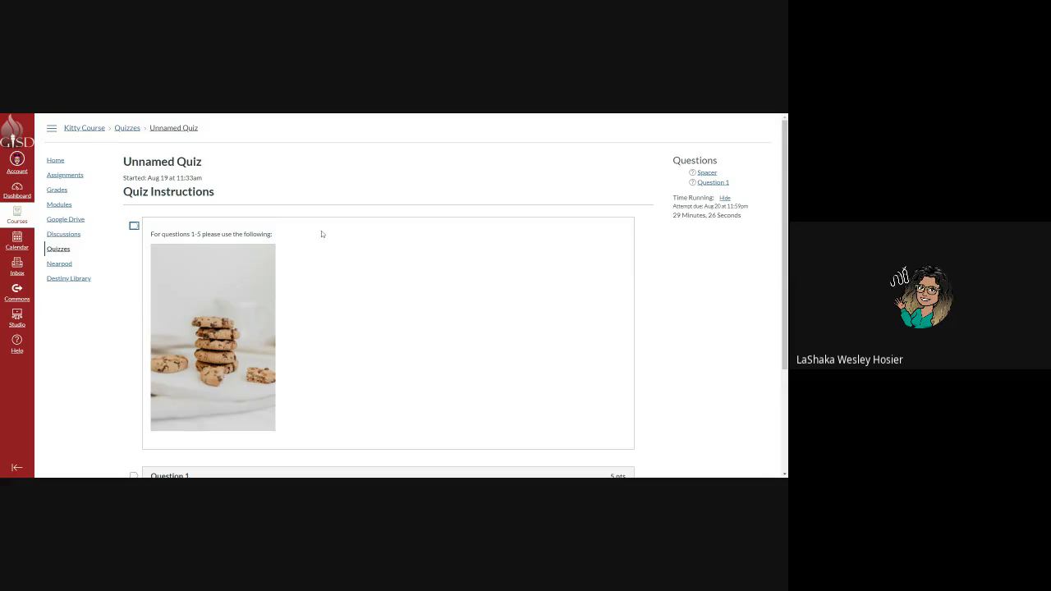
# Flag the instructions, answer Question 1 with True, and submit the quiz.
pyautogui.click(134, 226)
pyautogui.scroll(-3, 239, 336)
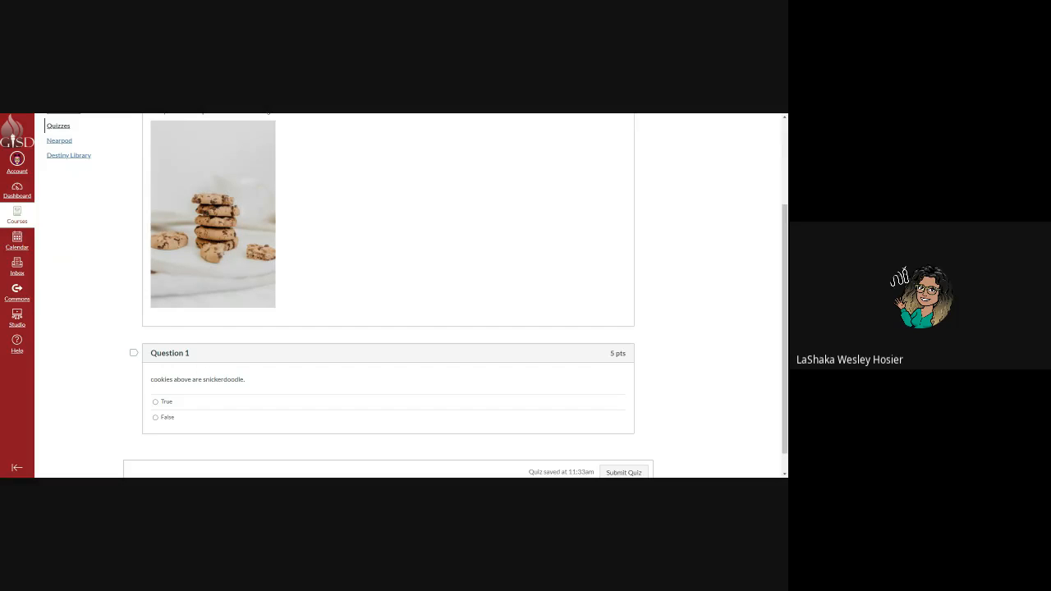
pyautogui.click(156, 403)
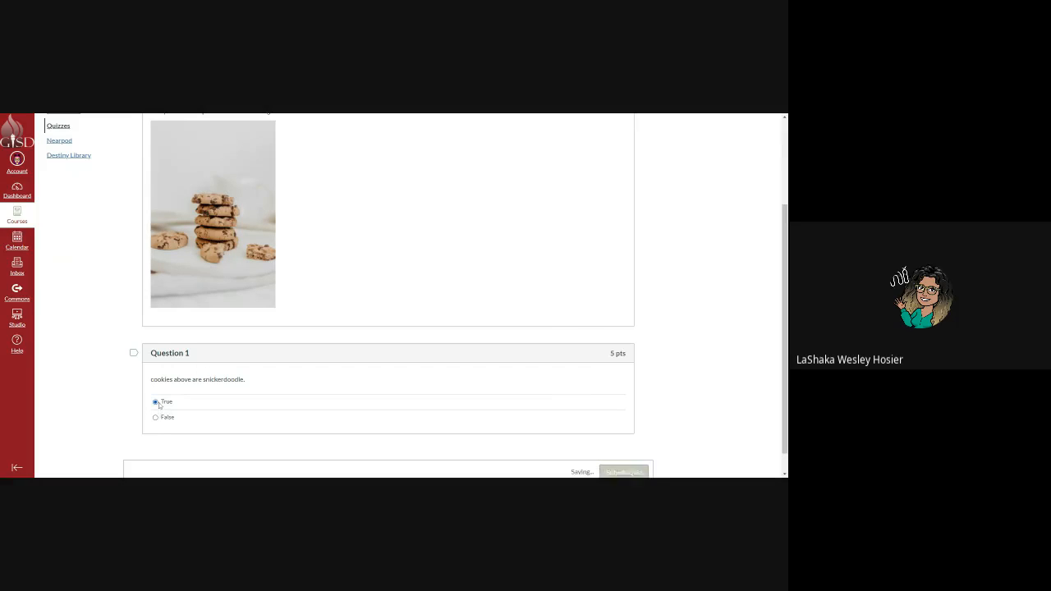
pyautogui.scroll(-1, 301, 419)
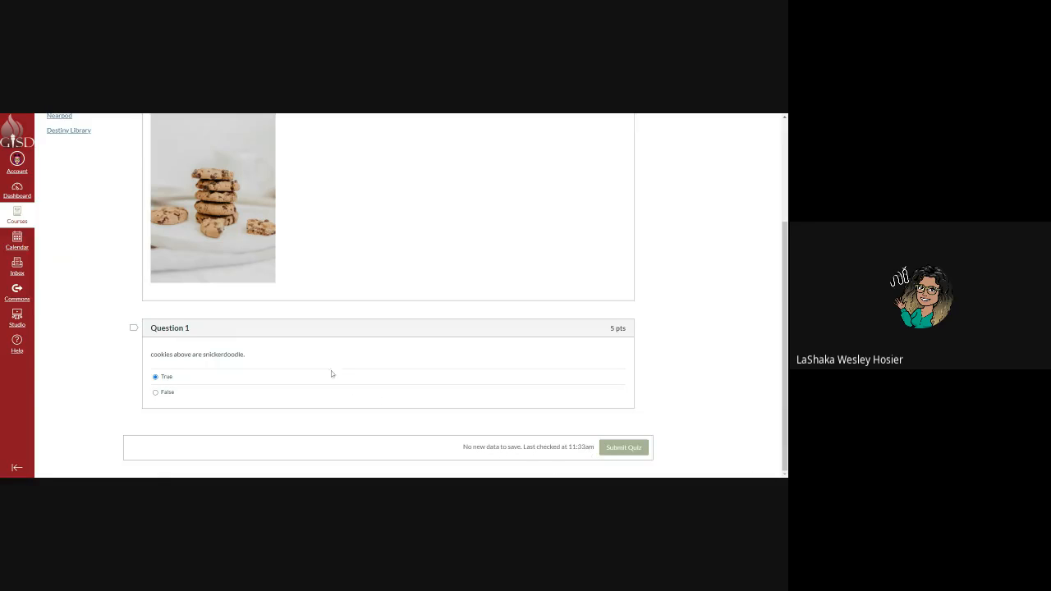
pyautogui.click(637, 447)
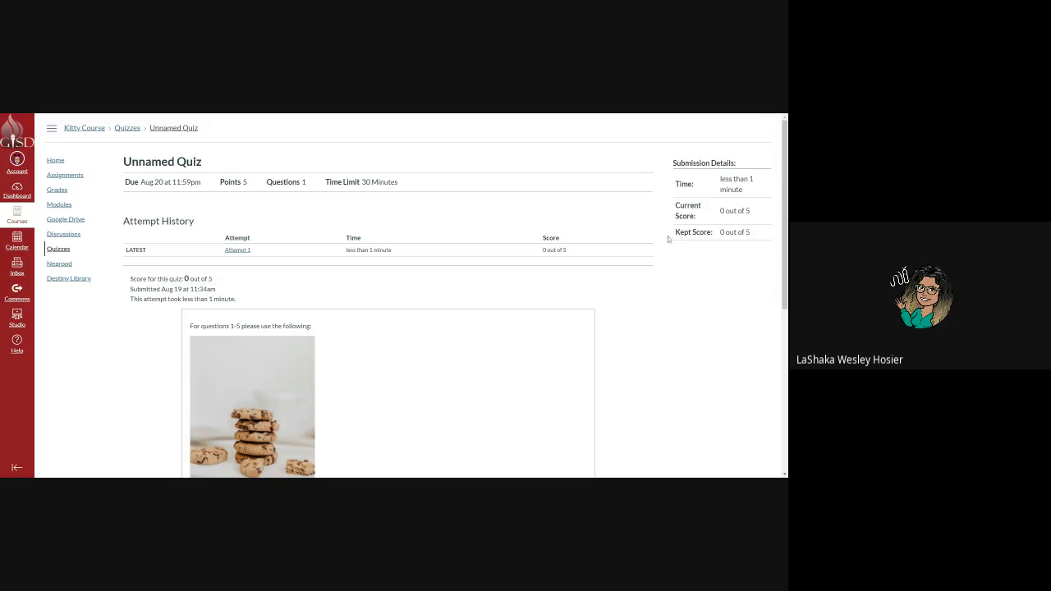
# Read through the submitted attempt's score and answer feedback.
pyautogui.scroll(-5, 341, 293)
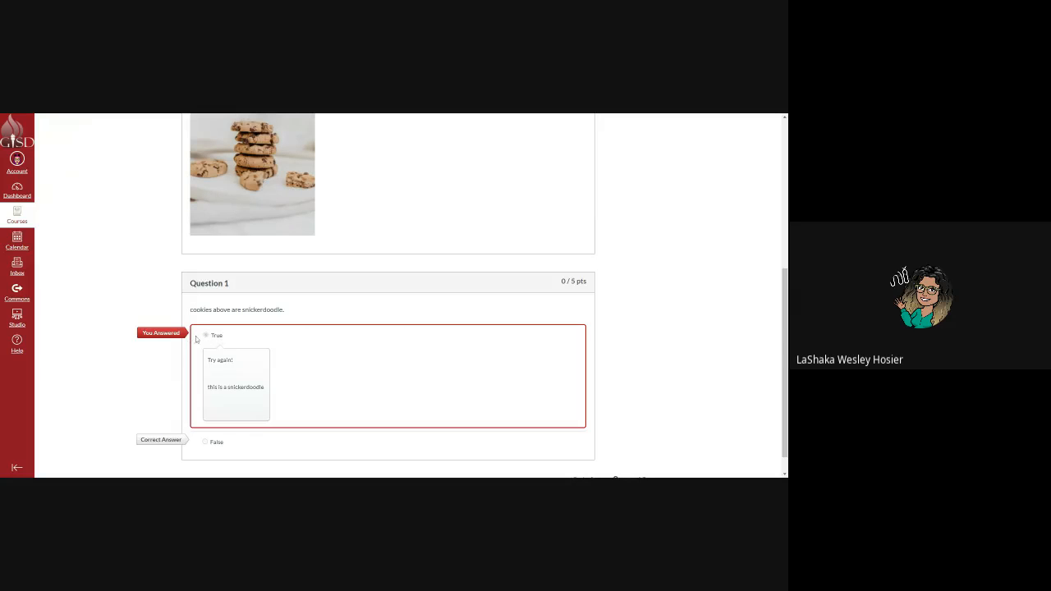
pyautogui.scroll(-1, 197, 340)
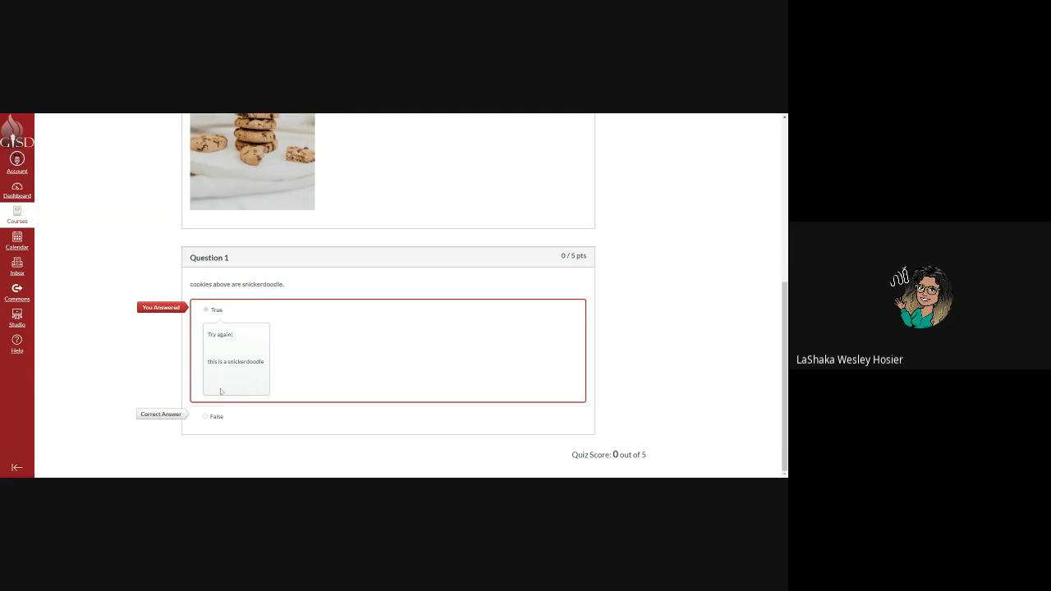
pyautogui.scroll(2, 250, 392)
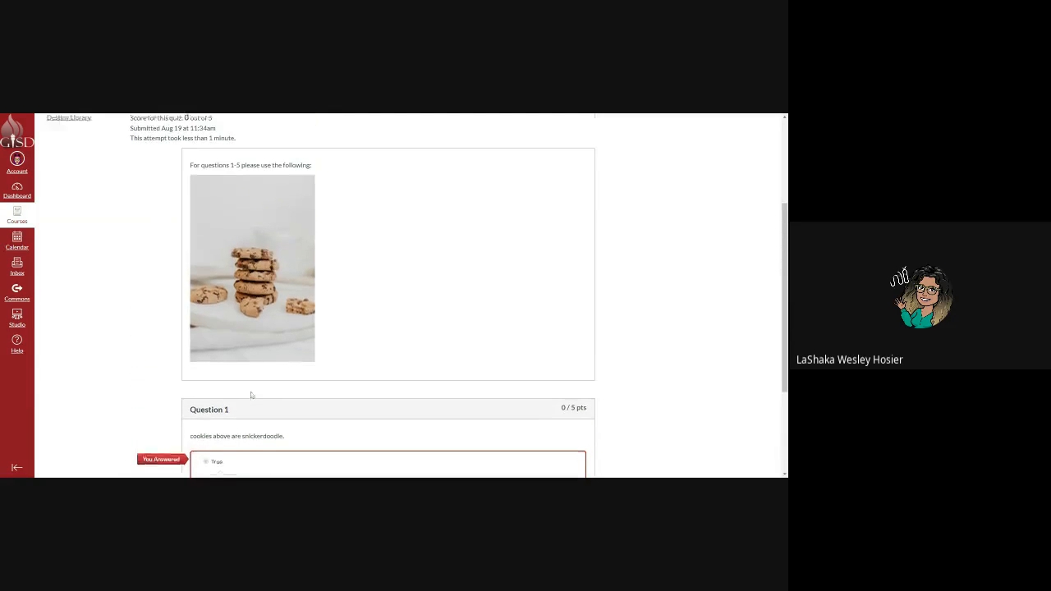
pyautogui.scroll(1, 250, 395)
pyautogui.scroll(-2, 279, 327)
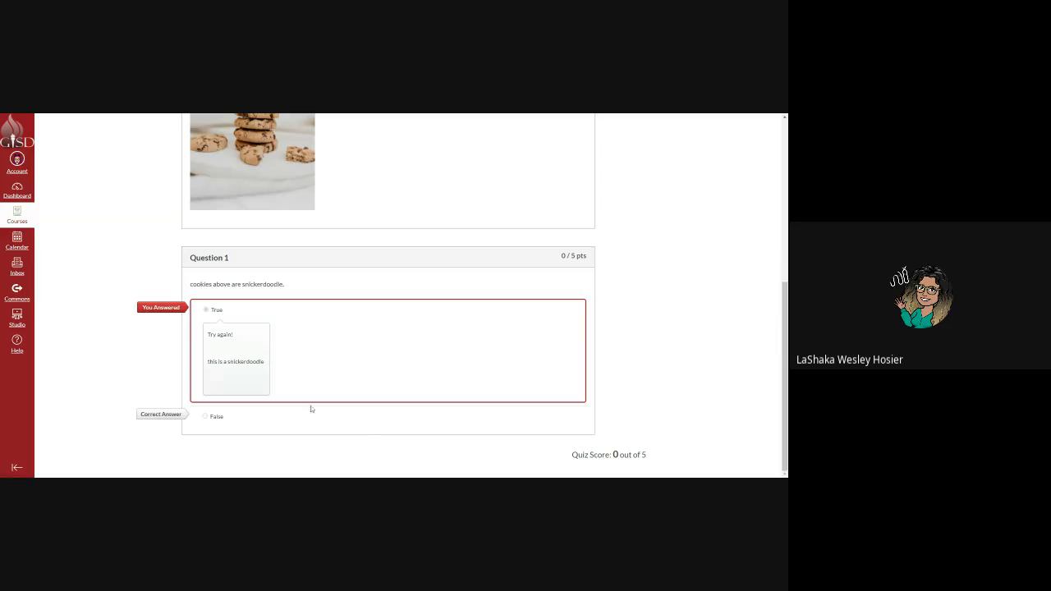
pyautogui.scroll(2, 516, 452)
pyautogui.scroll(2, 424, 396)
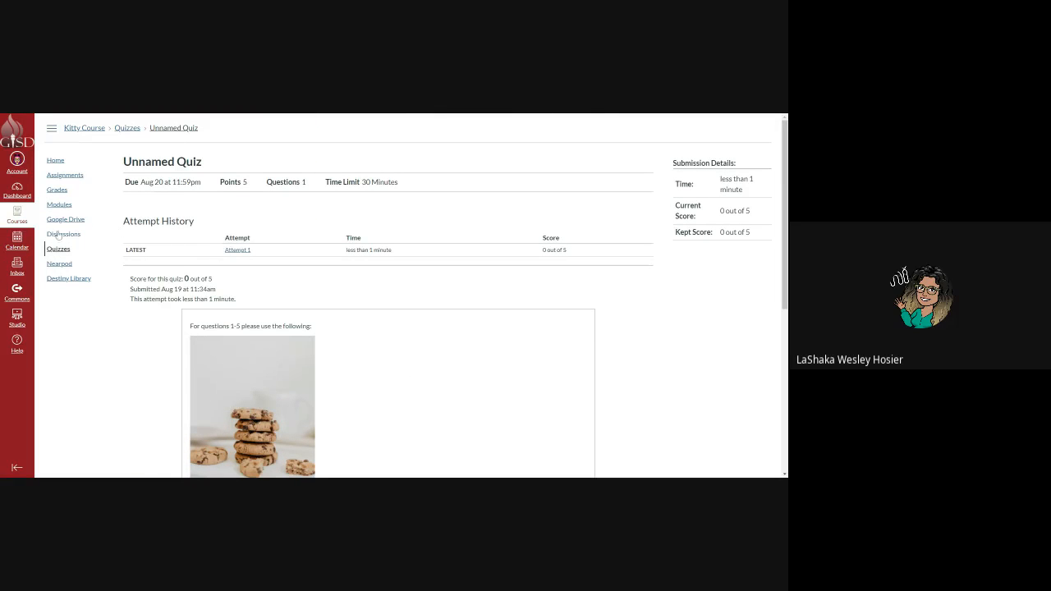
# Return to Quizzes, open Unnamed Quiz, and view the Attempt 1 results.
pyautogui.click(77, 253)
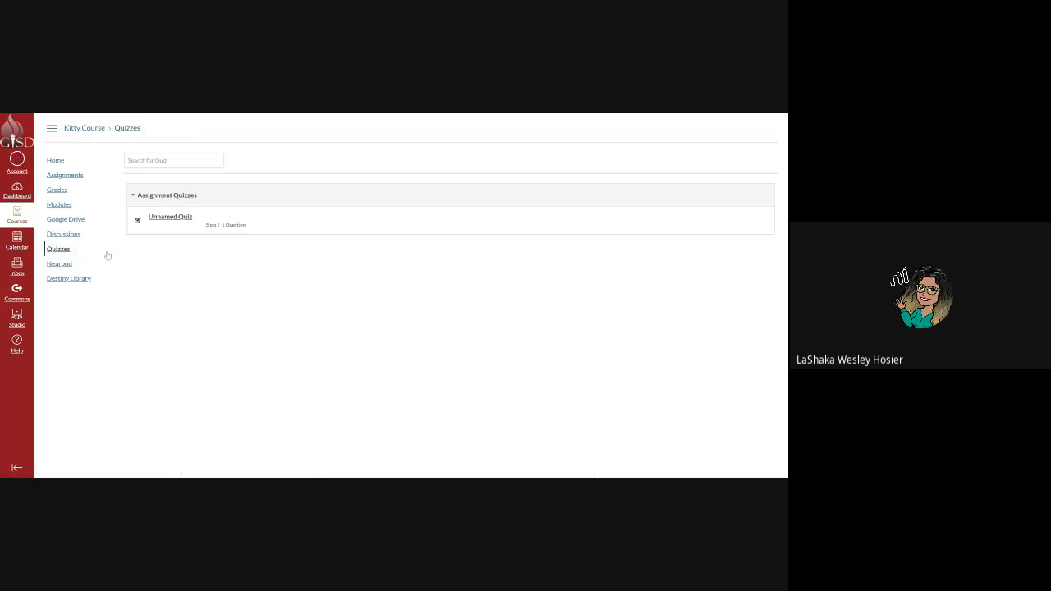
pyautogui.click(159, 218)
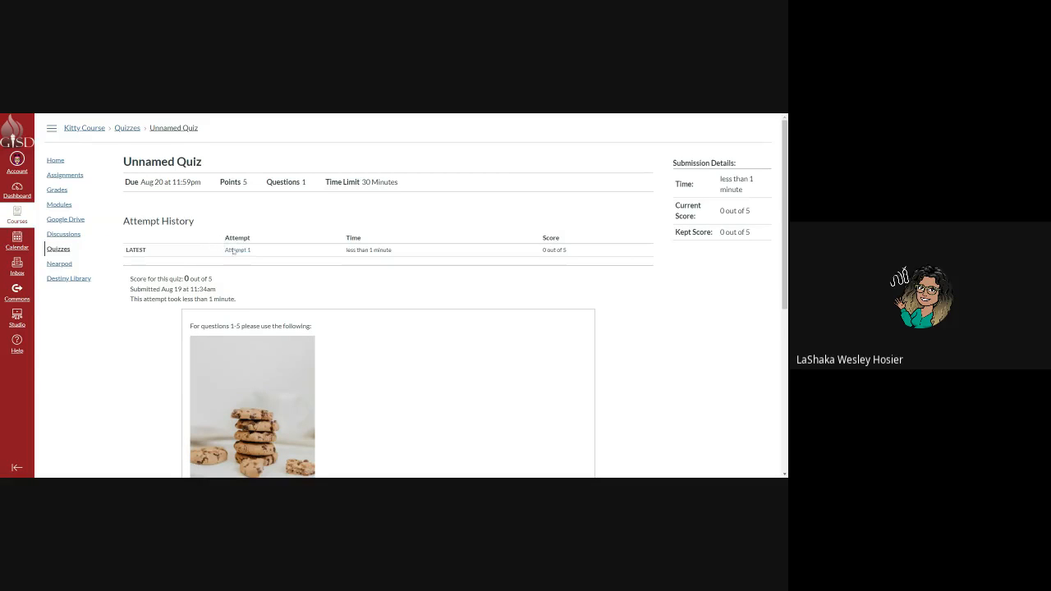
pyautogui.scroll(-4, 241, 298)
pyautogui.scroll(5, 243, 302)
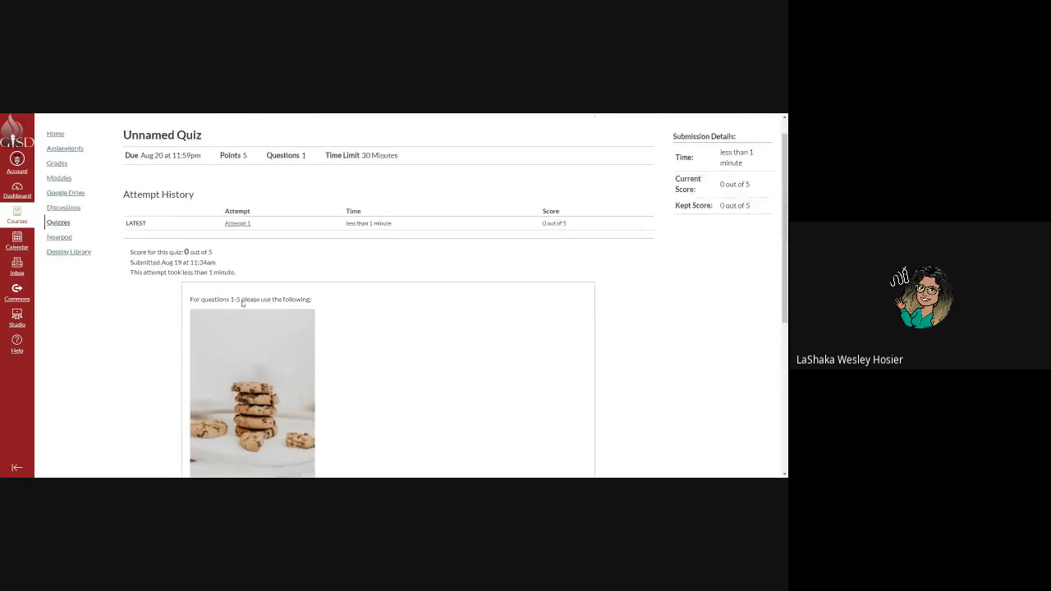
pyautogui.click(240, 250)
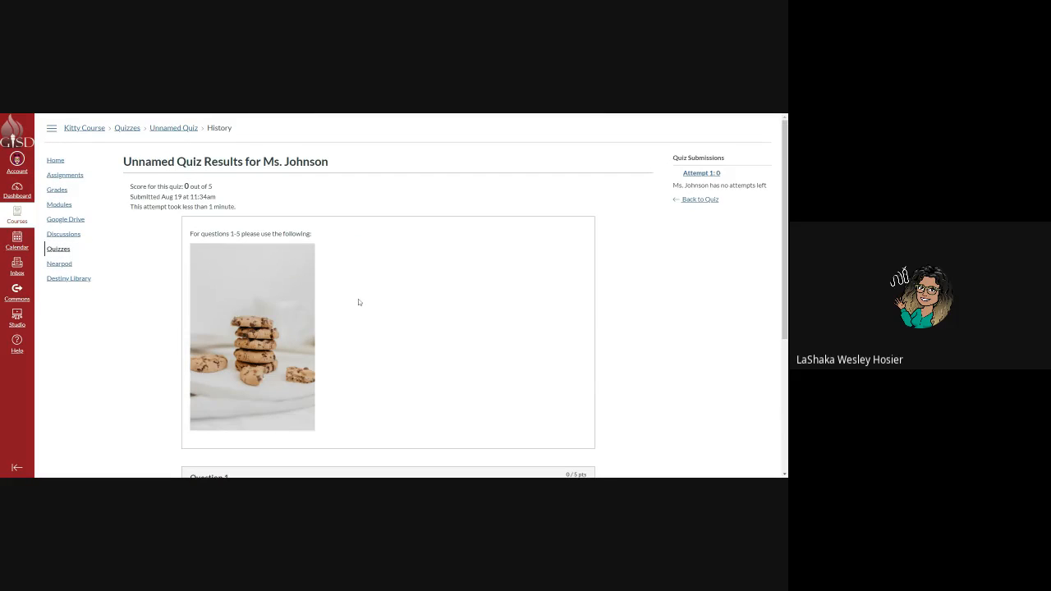
pyautogui.scroll(-4, 358, 299)
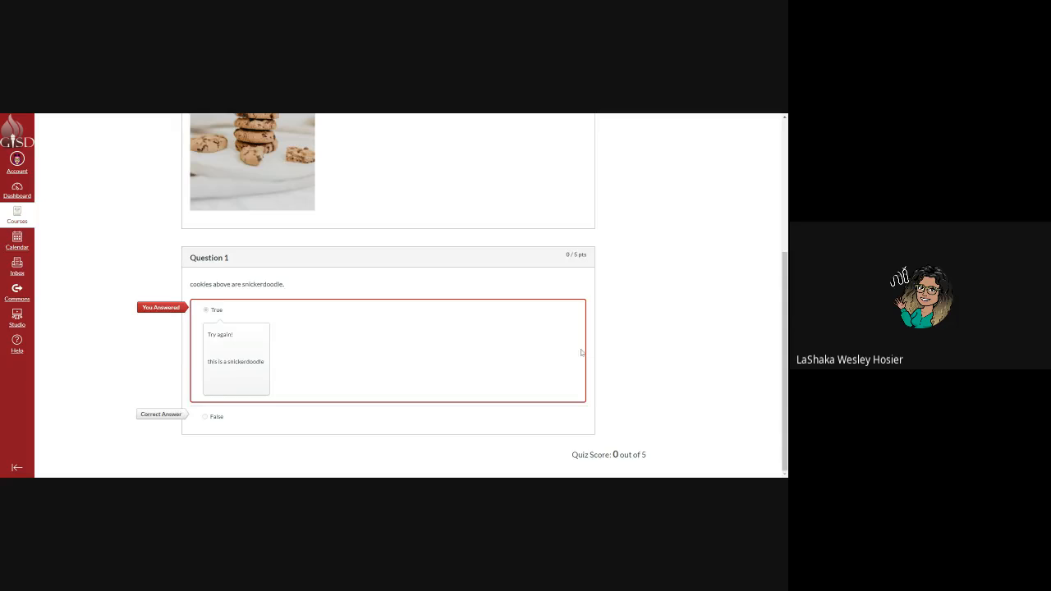
pyautogui.scroll(5, 582, 351)
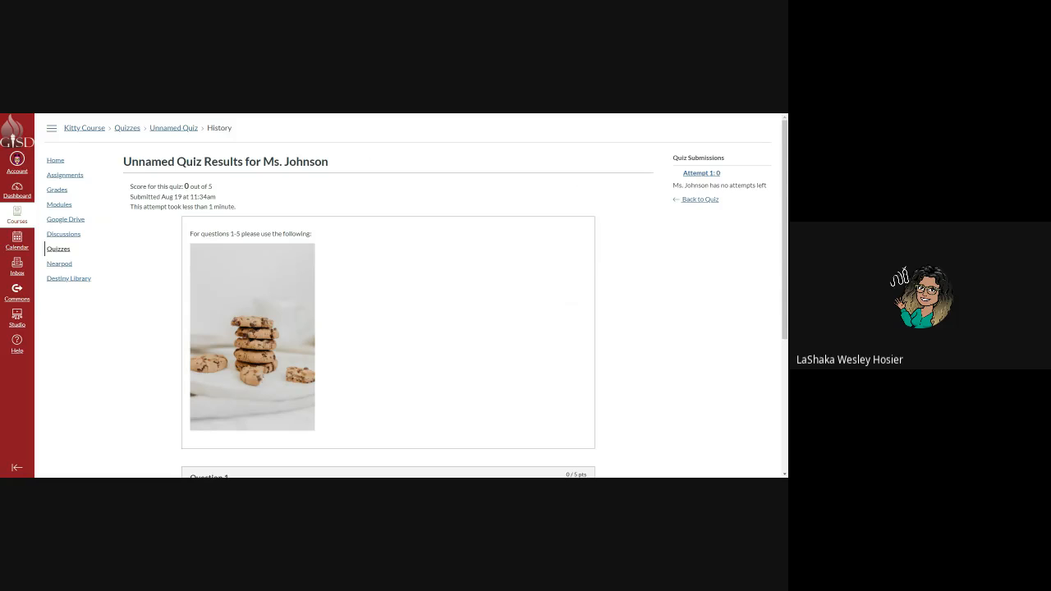
# Log out of the student account, sign in as the teacher, and open Kitty Cat Course's Quizzes.
pyautogui.click(19, 159)
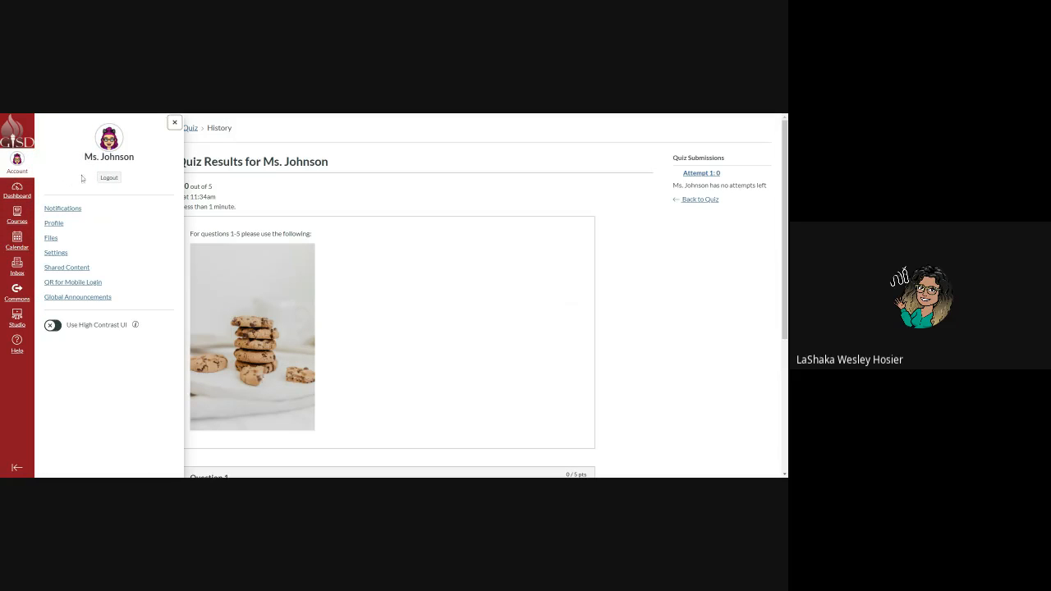
pyautogui.click(110, 178)
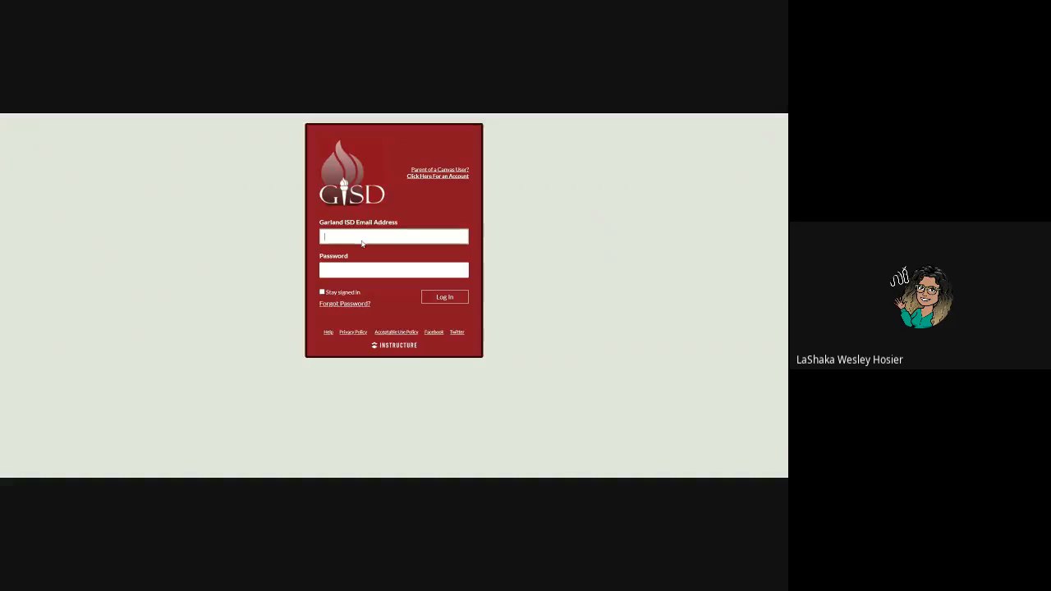
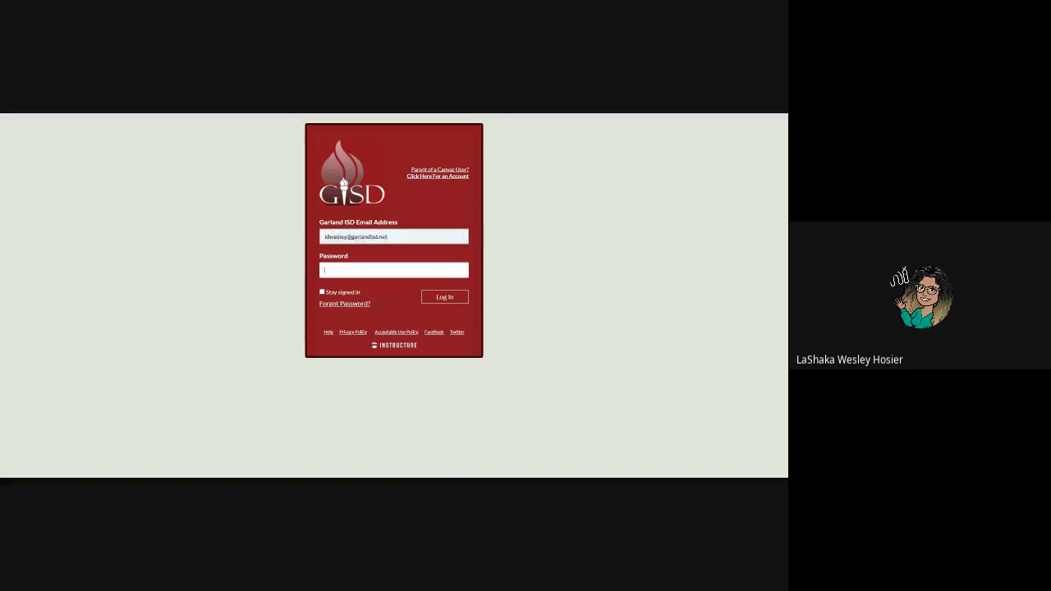
pyautogui.press('Tab')
pyautogui.write('******')
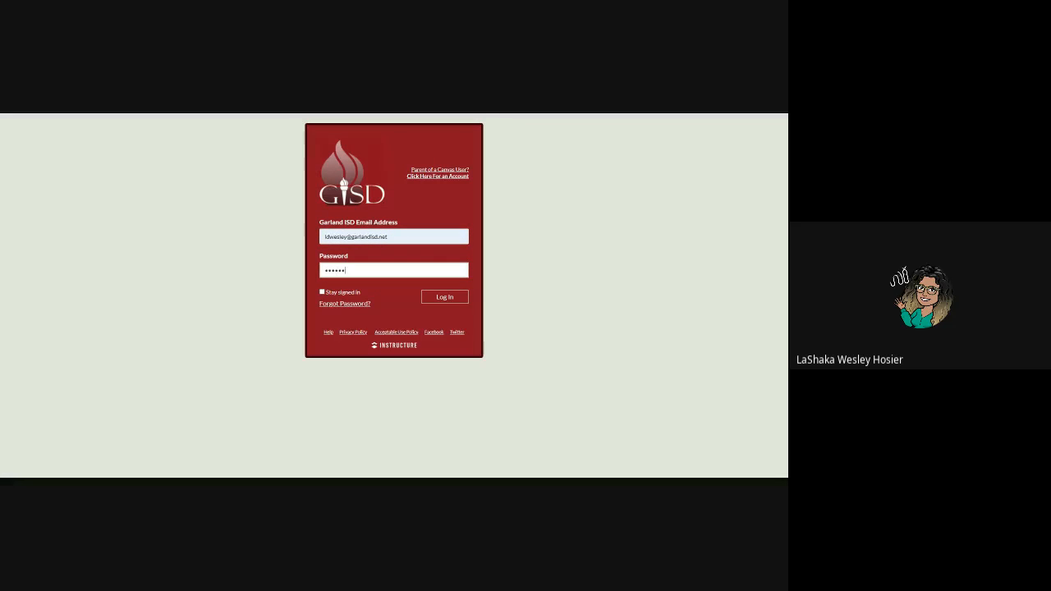
pyautogui.press('Return')
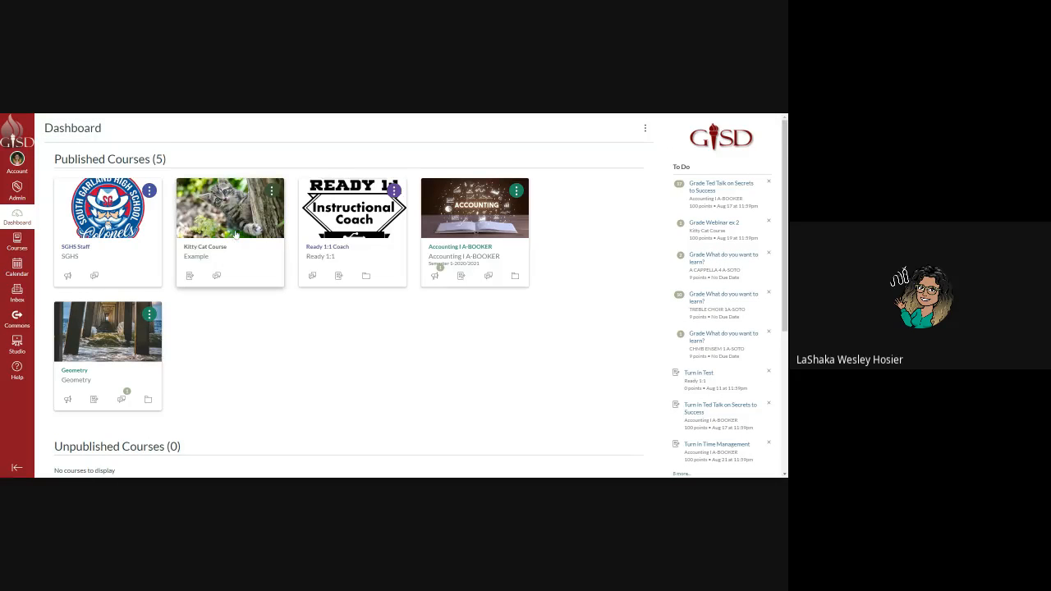
pyautogui.click(237, 232)
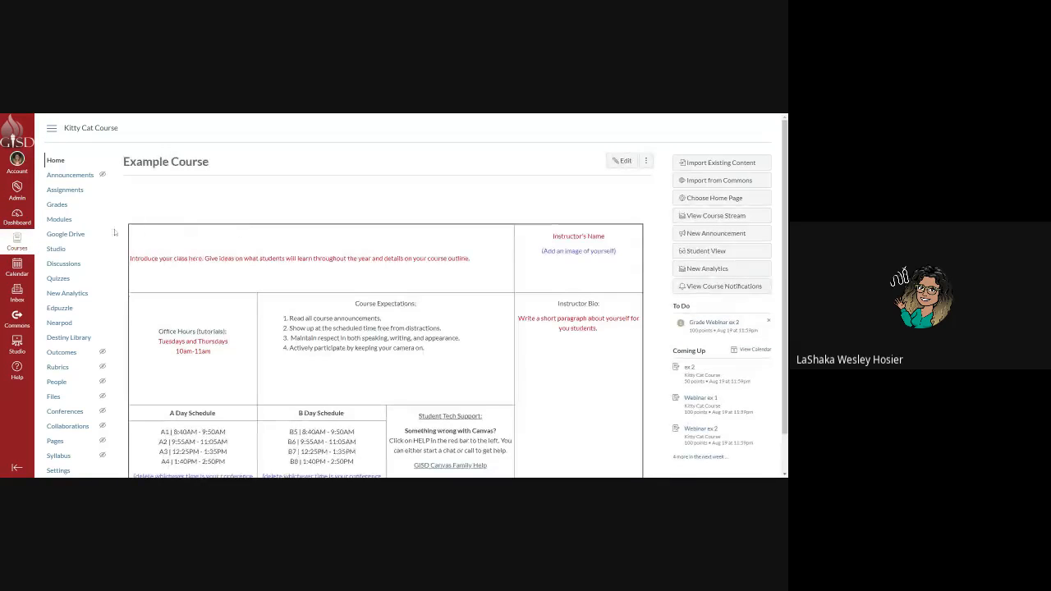
pyautogui.click(58, 277)
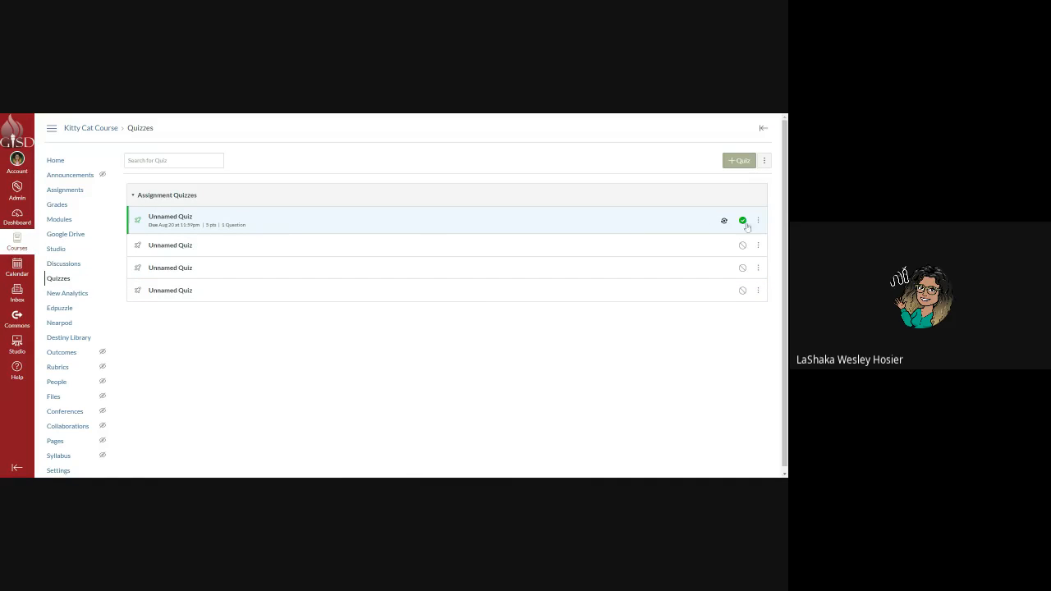
# Open Unnamed Quiz, look over the student's graded submission, and return to the quiz details.
pyautogui.click(234, 226)
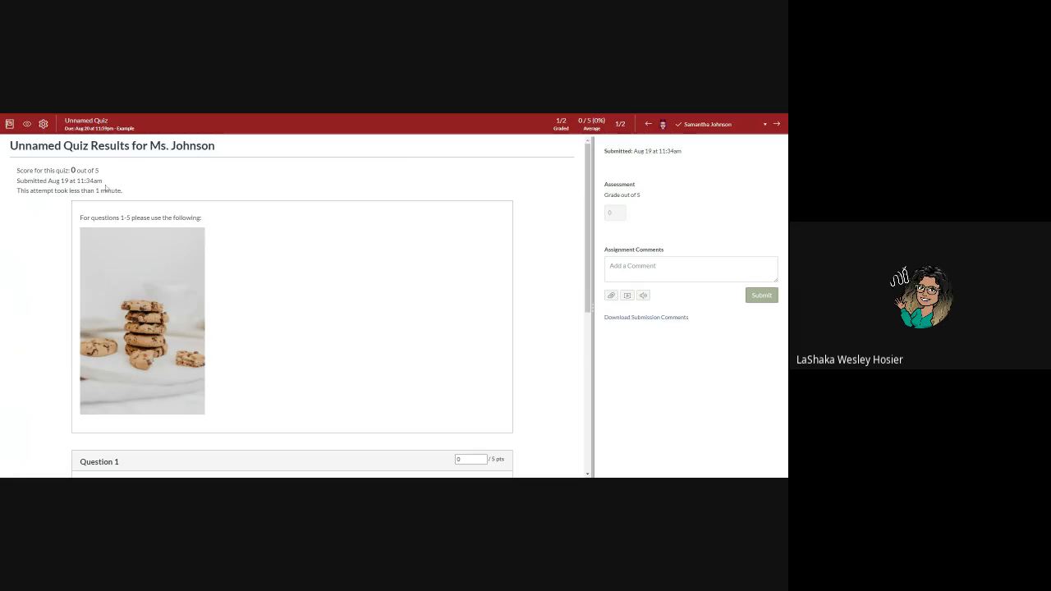
pyautogui.scroll(-5, 197, 251)
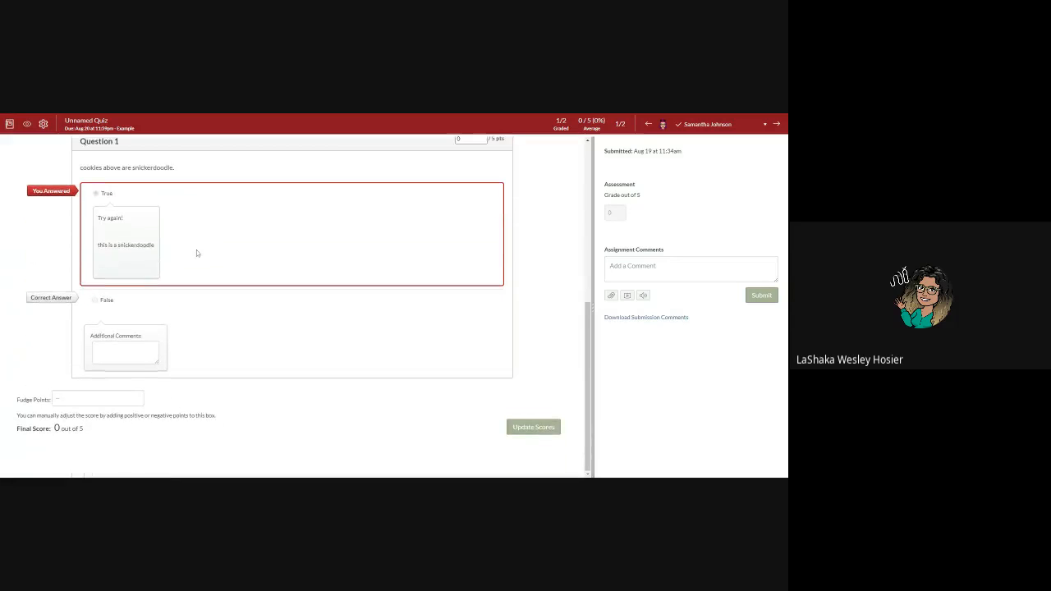
pyautogui.scroll(5, 191, 255)
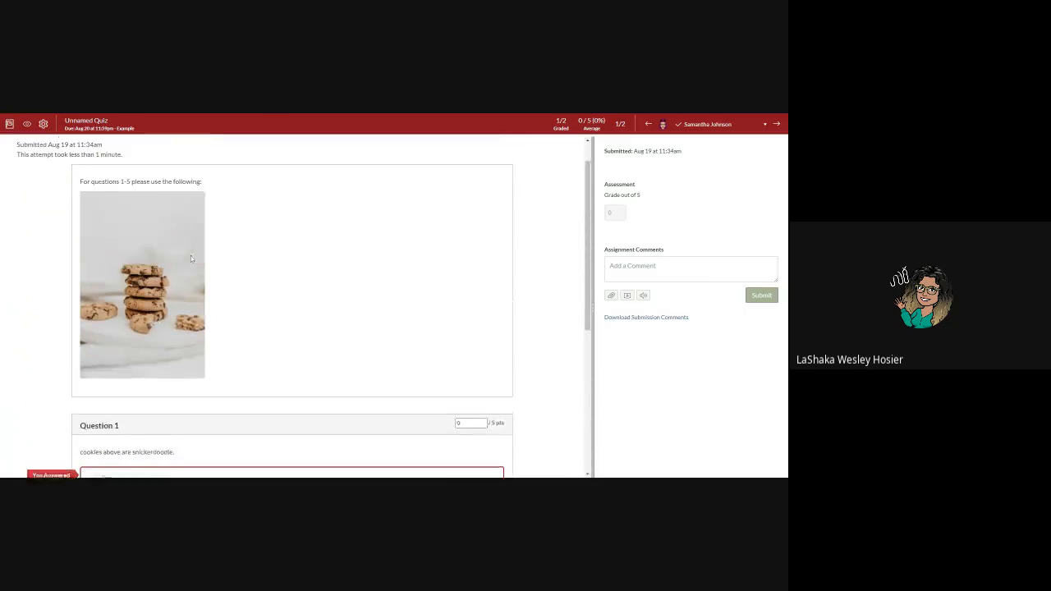
pyautogui.click(261, 114)
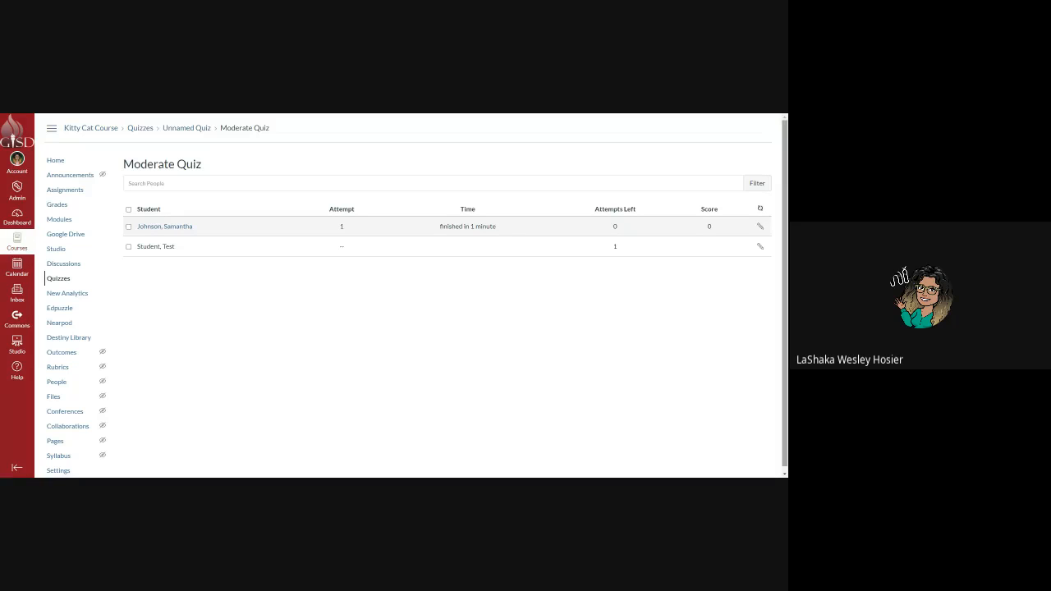
# Give the student 5 extra attempts and 30 extra minutes, manually unlocked.
pyautogui.click(760, 226)
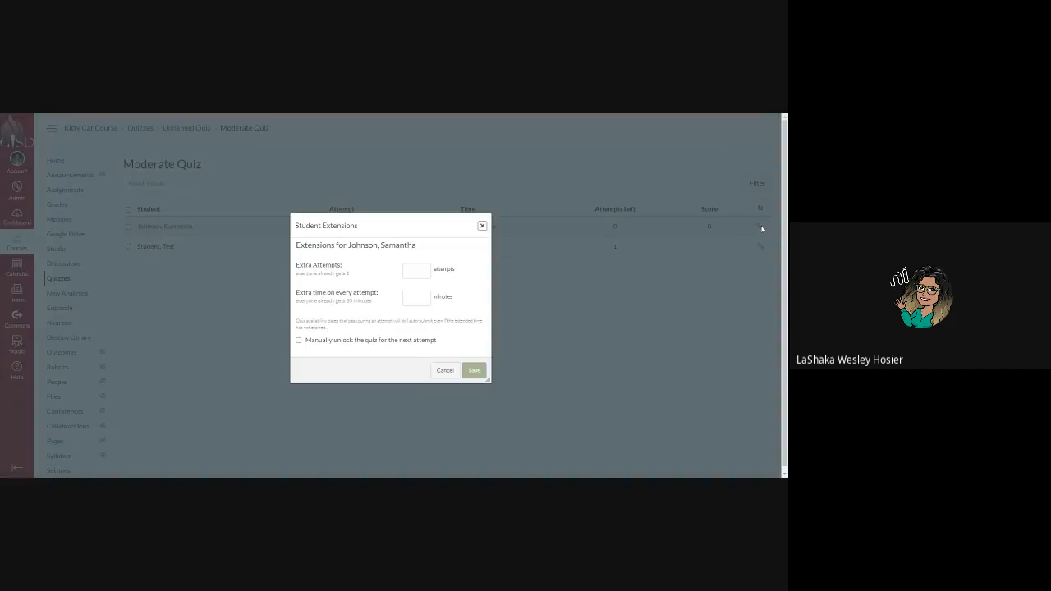
pyautogui.press('Tab')
pyautogui.write('5')
pyautogui.click(406, 299)
pyautogui.write('30')
pyautogui.click(299, 341)
pyautogui.click(475, 370)
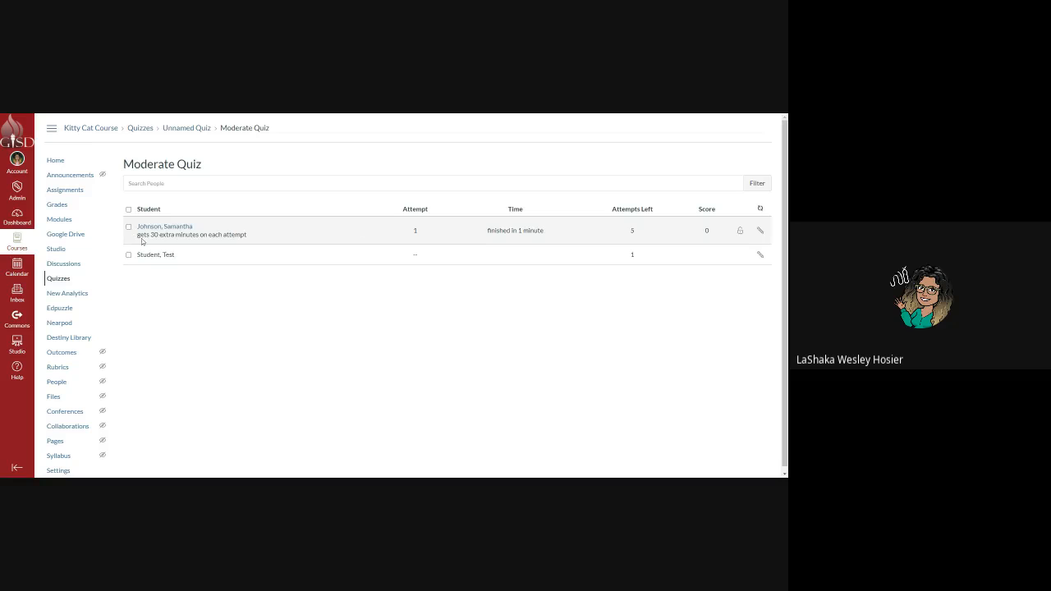
# Check the test student's extensions, leave them unchanged, and return to the Quizzes list.
pyautogui.click(760, 256)
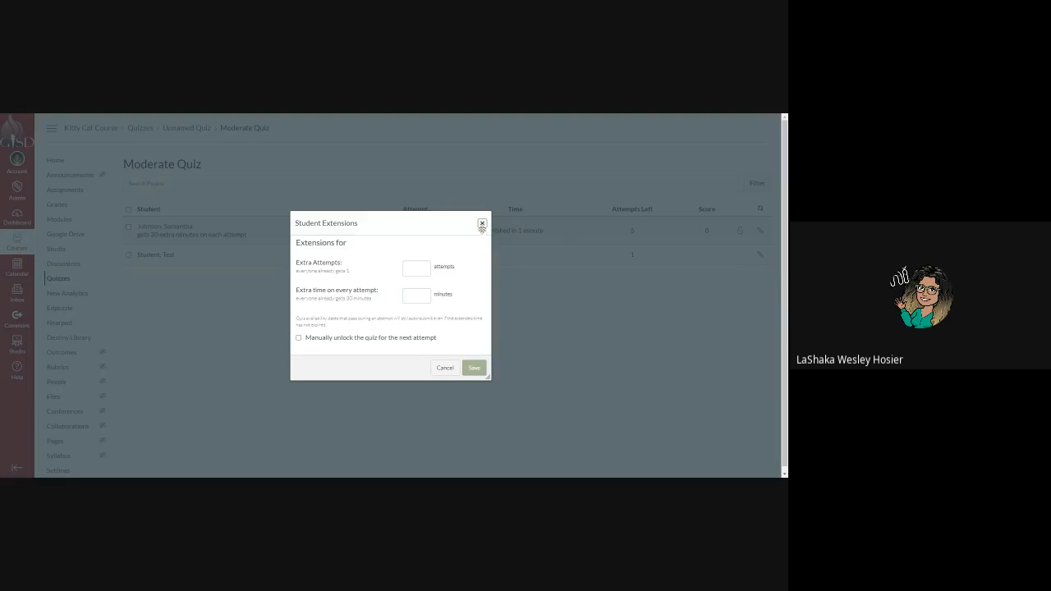
pyautogui.click(482, 223)
pyautogui.click(64, 278)
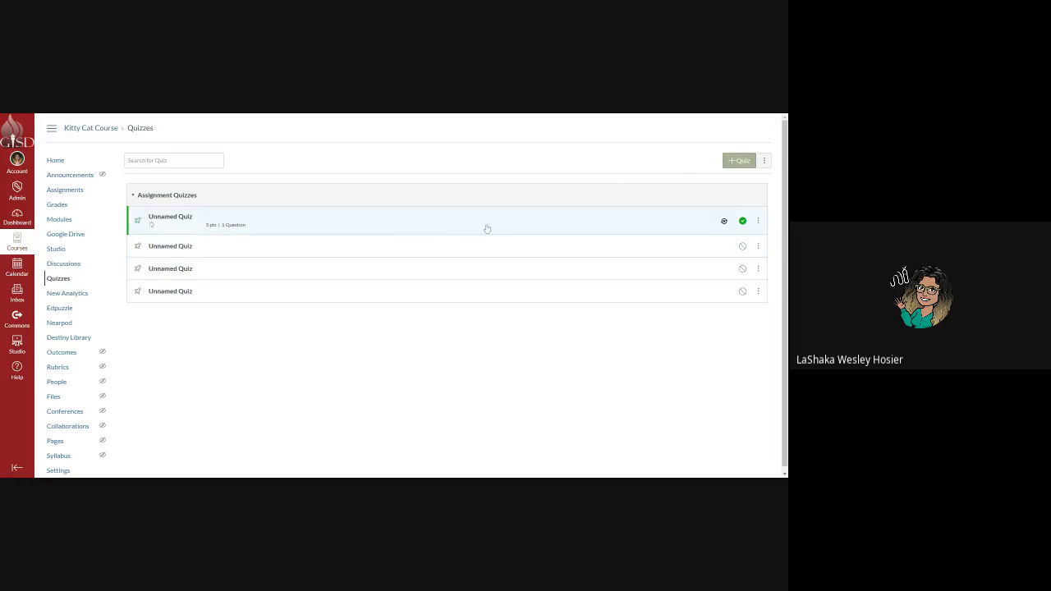
# Open Unnamed Quiz's statistics, leaving the section filter unchanged.
pyautogui.click(304, 221)
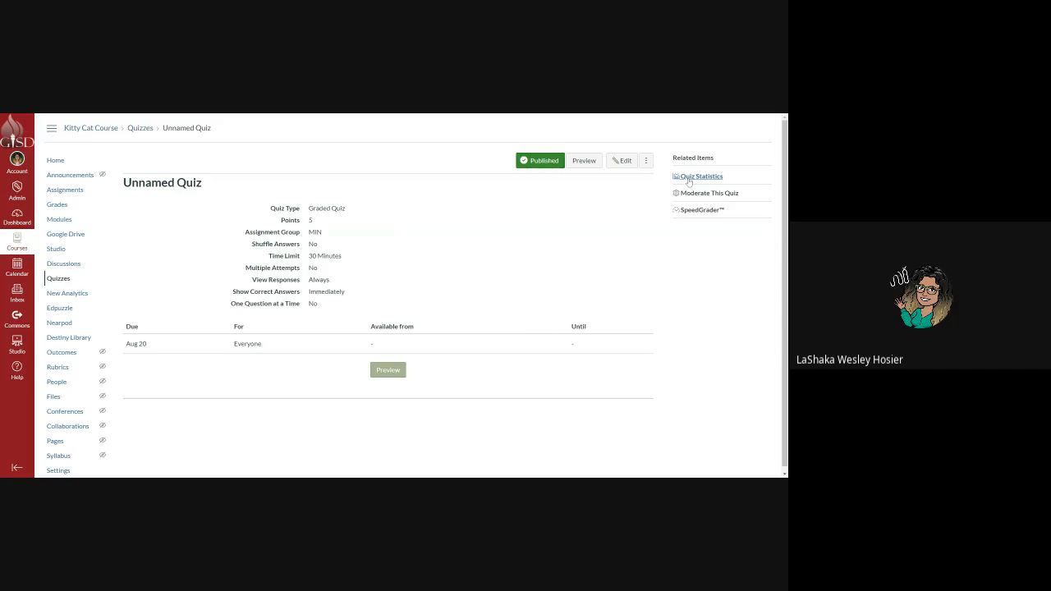
pyautogui.click(688, 180)
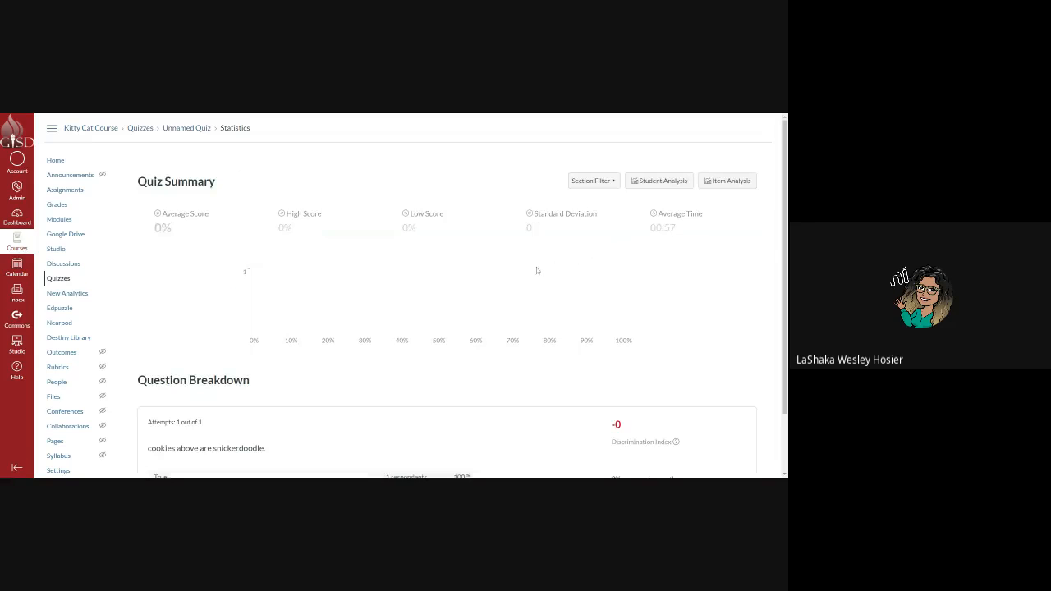
pyautogui.click(605, 182)
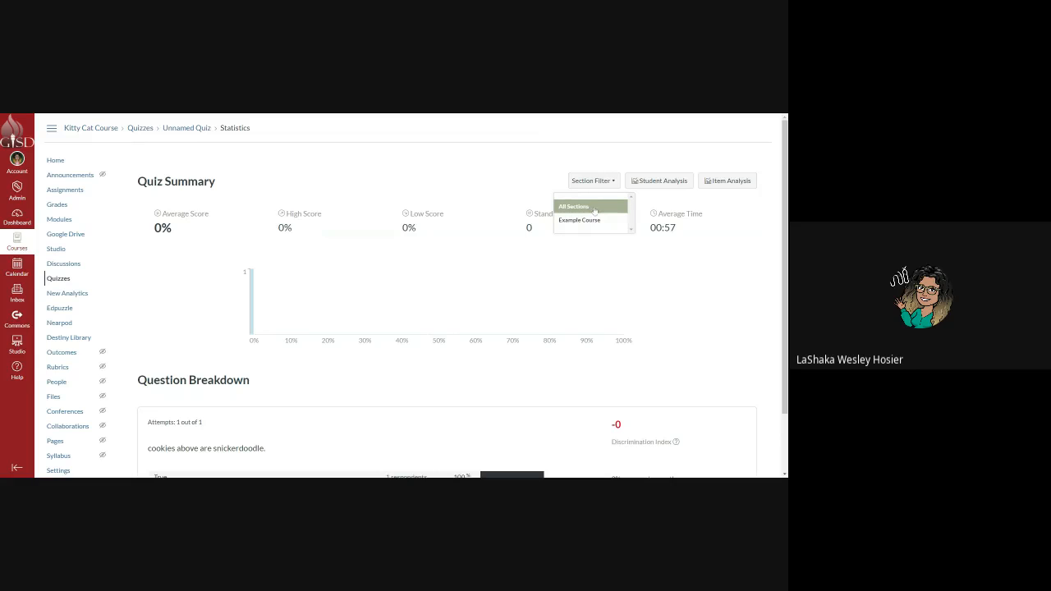
pyautogui.click(519, 283)
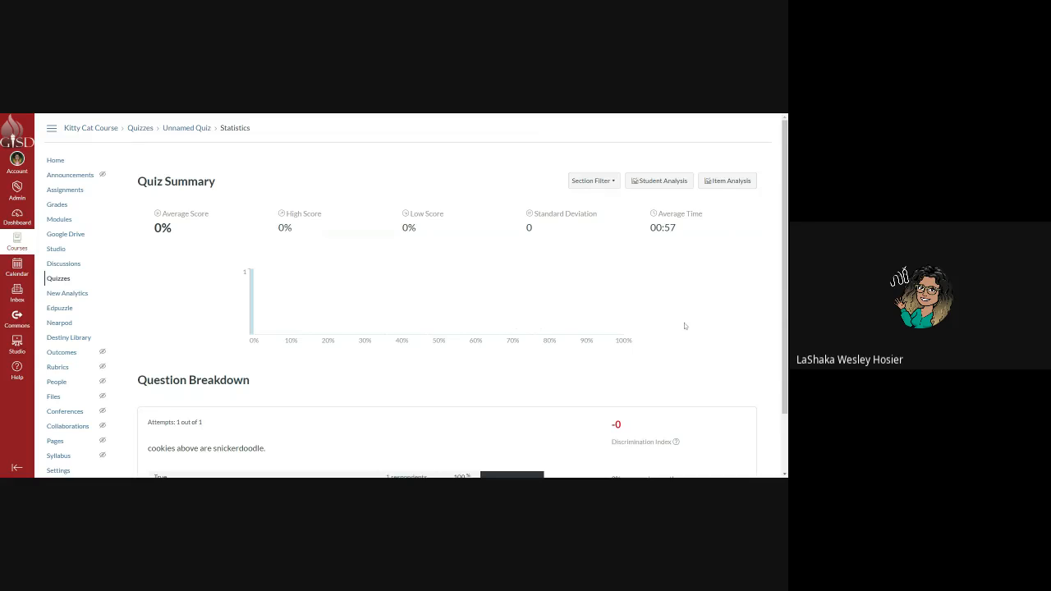
pyautogui.scroll(-1, 661, 332)
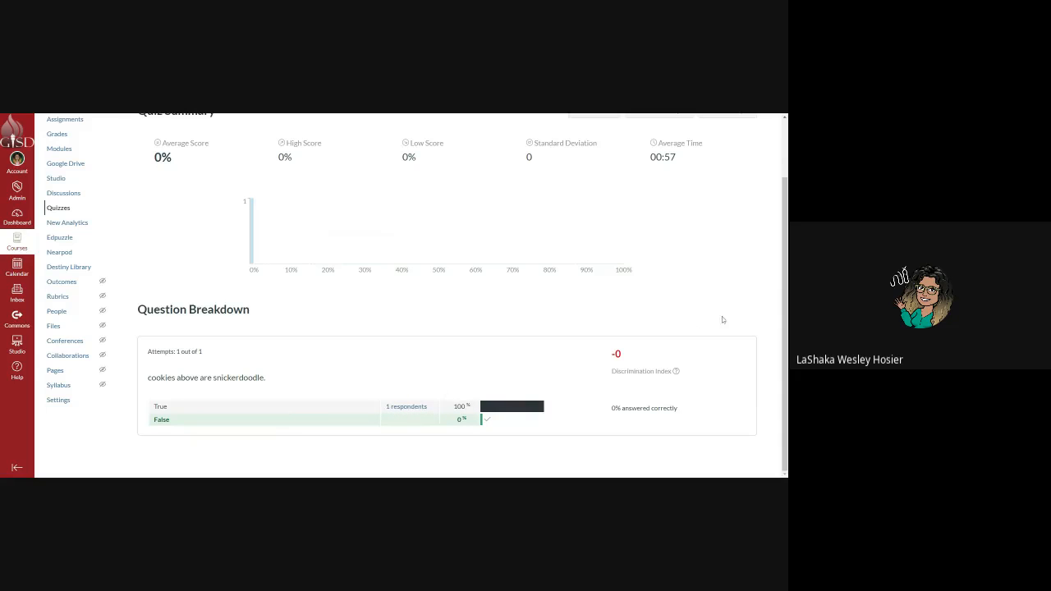
pyautogui.scroll(2, 513, 402)
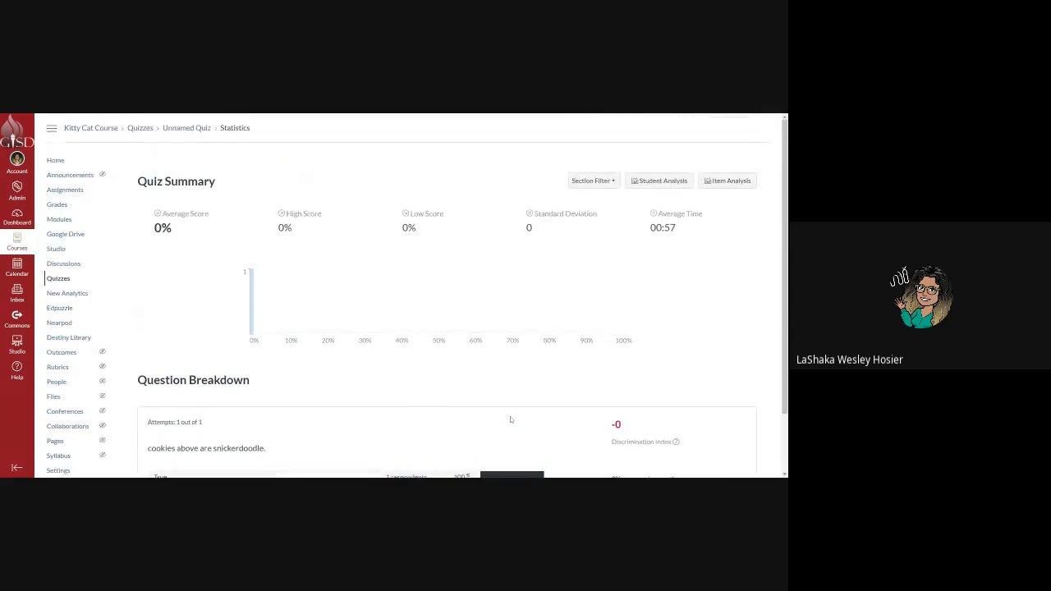
# Generate the Student Analysis and Item Analysis reports, then return to the Quizzes list.
pyautogui.click(666, 186)
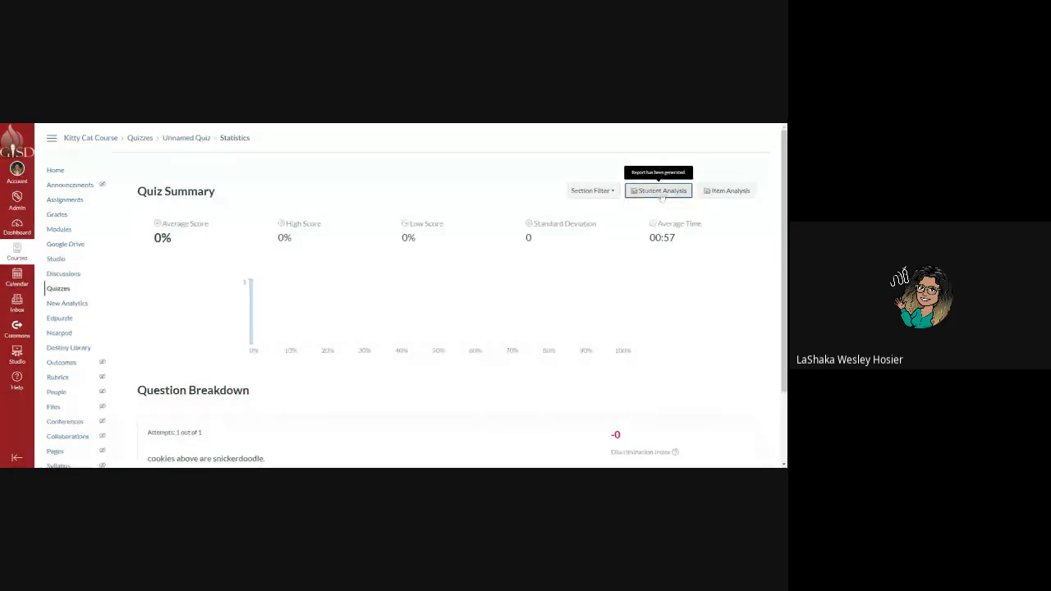
pyautogui.click(231, 417)
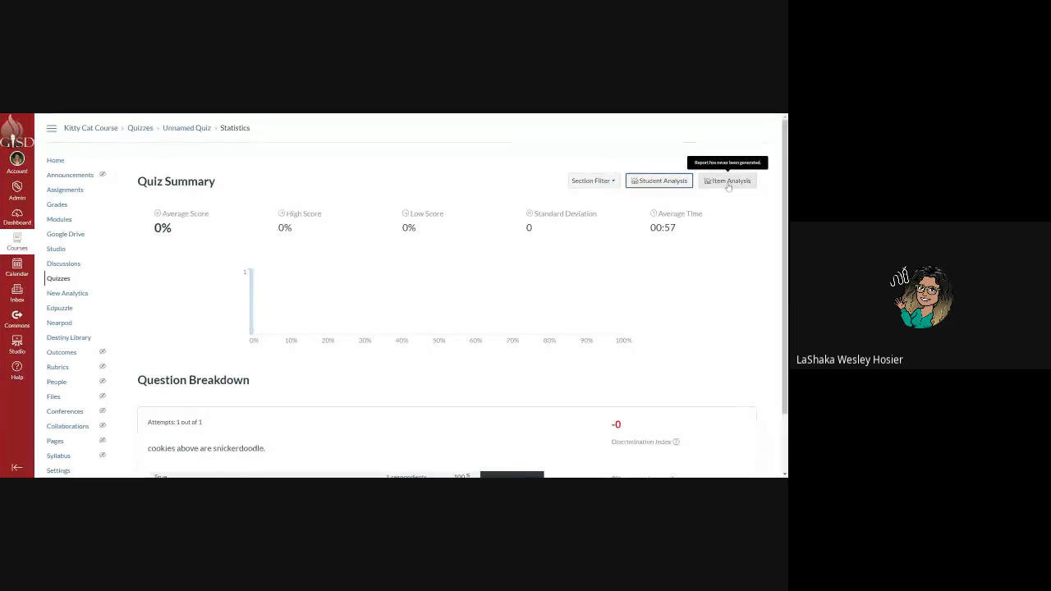
pyautogui.click(727, 182)
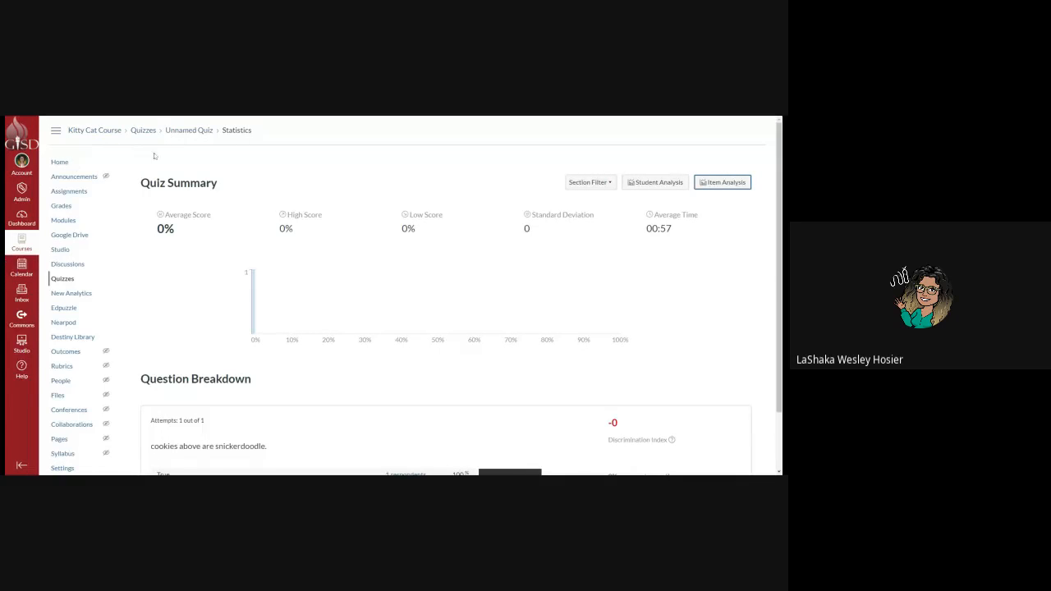
pyautogui.click(75, 277)
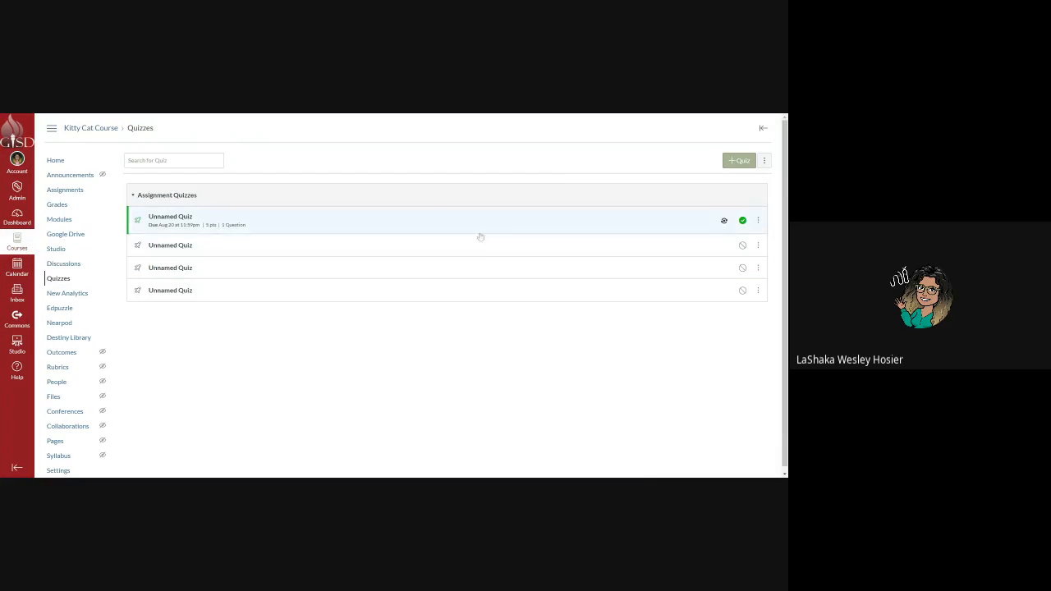
# Preview the published Unnamed Quiz as a student, scroll through it, then resume editing.
pyautogui.click(320, 210)
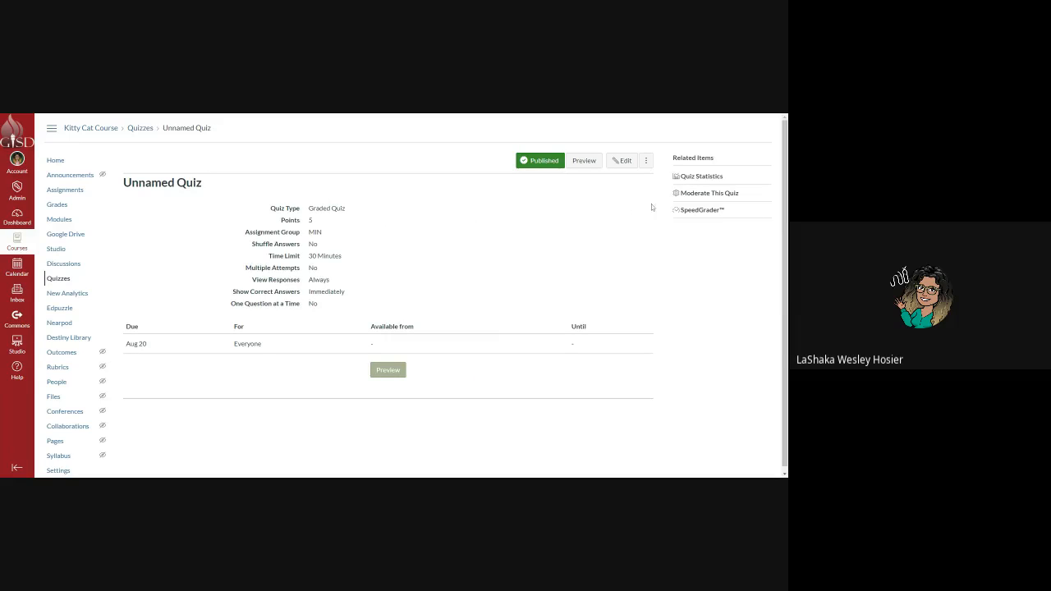
pyautogui.click(583, 162)
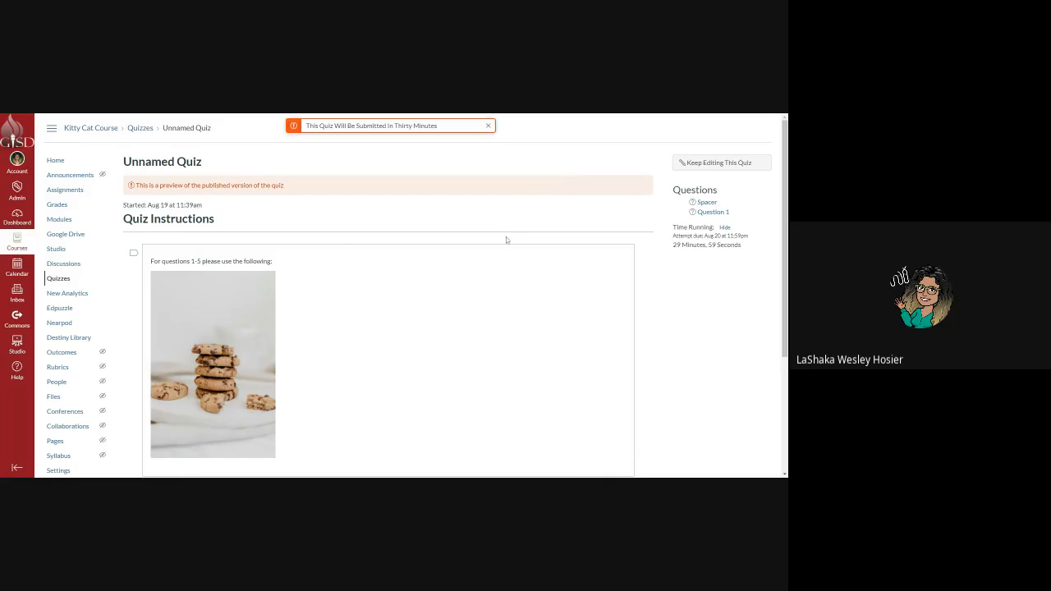
pyautogui.scroll(-2, 506, 237)
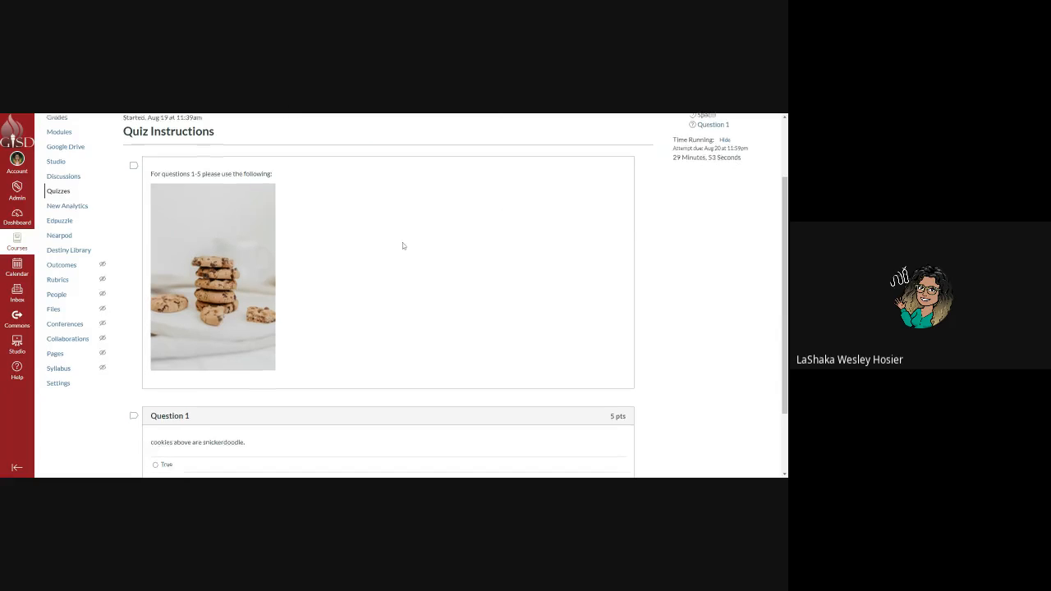
pyautogui.scroll(-2, 402, 242)
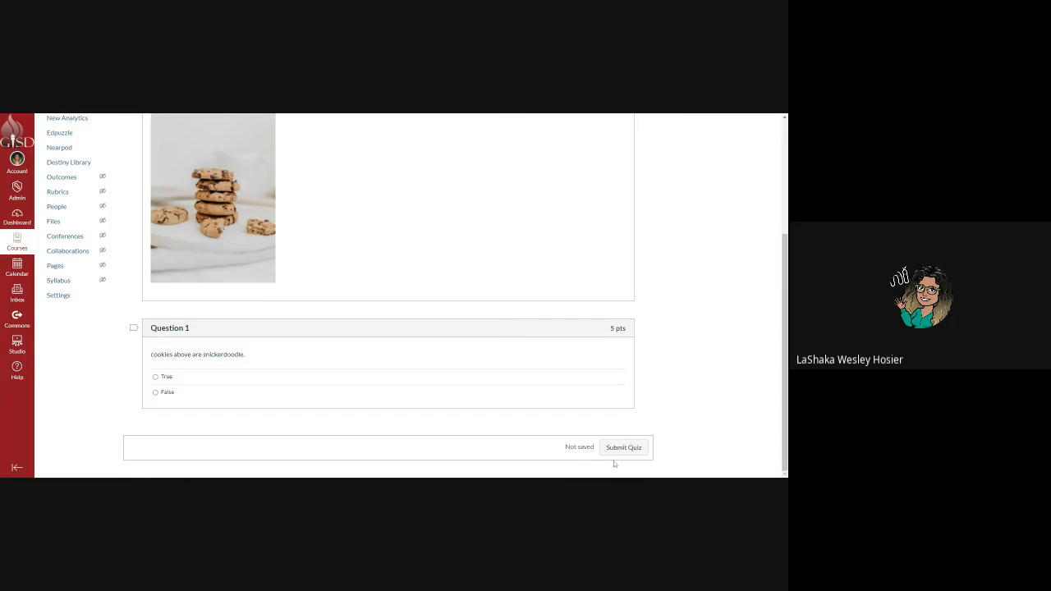
pyautogui.scroll(4, 247, 263)
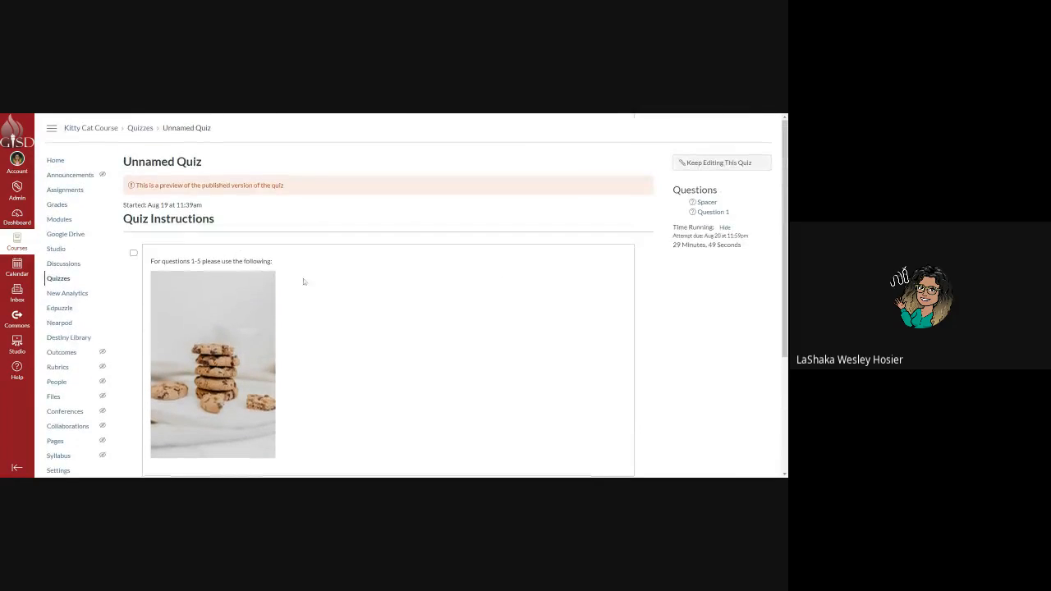
pyautogui.scroll(-4, 303, 281)
pyautogui.scroll(4, 167, 266)
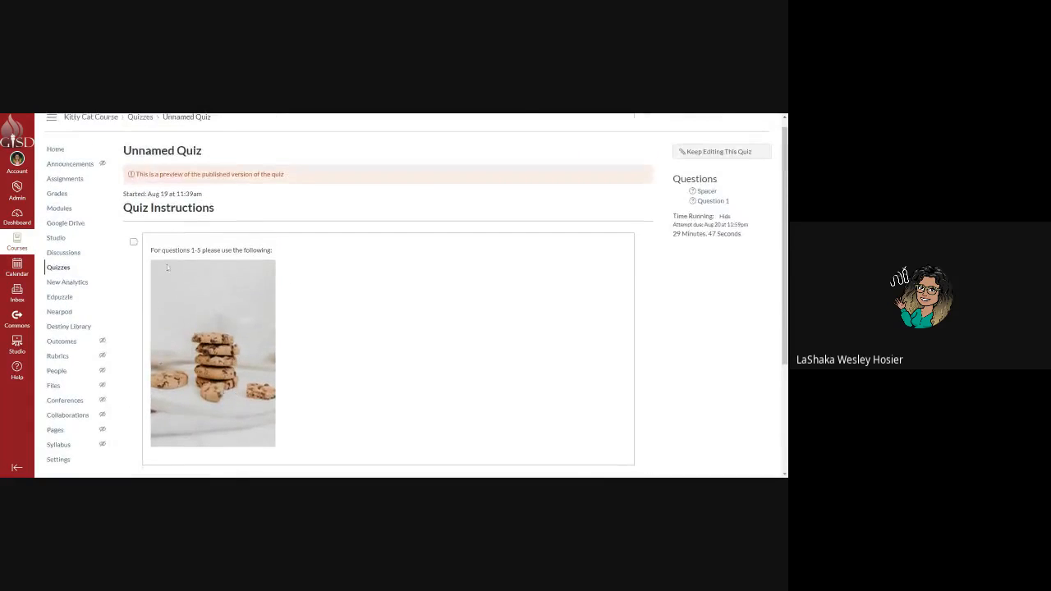
pyautogui.scroll(1, 330, 254)
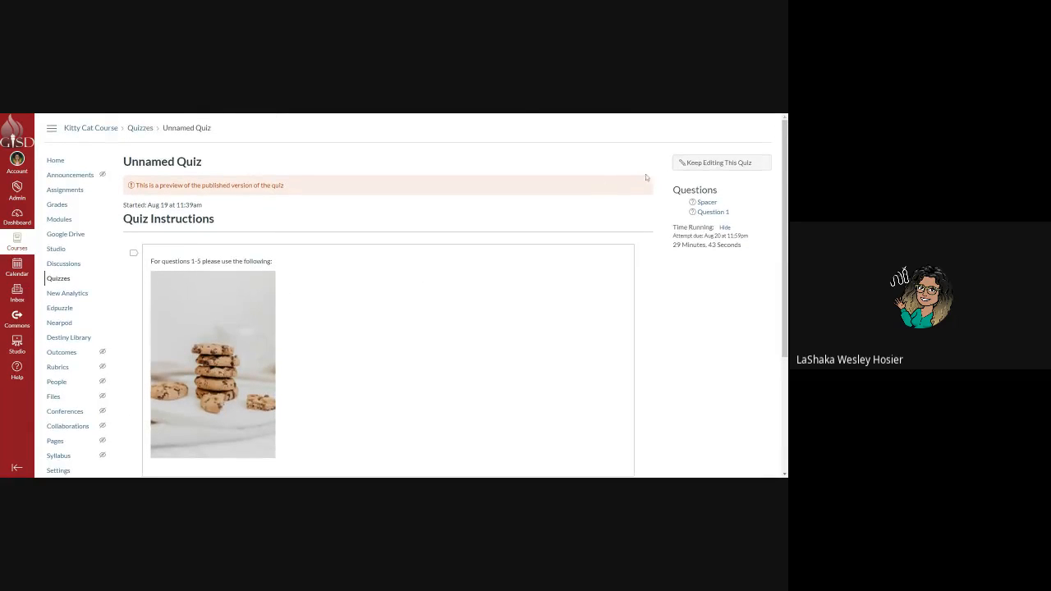
pyautogui.click(716, 162)
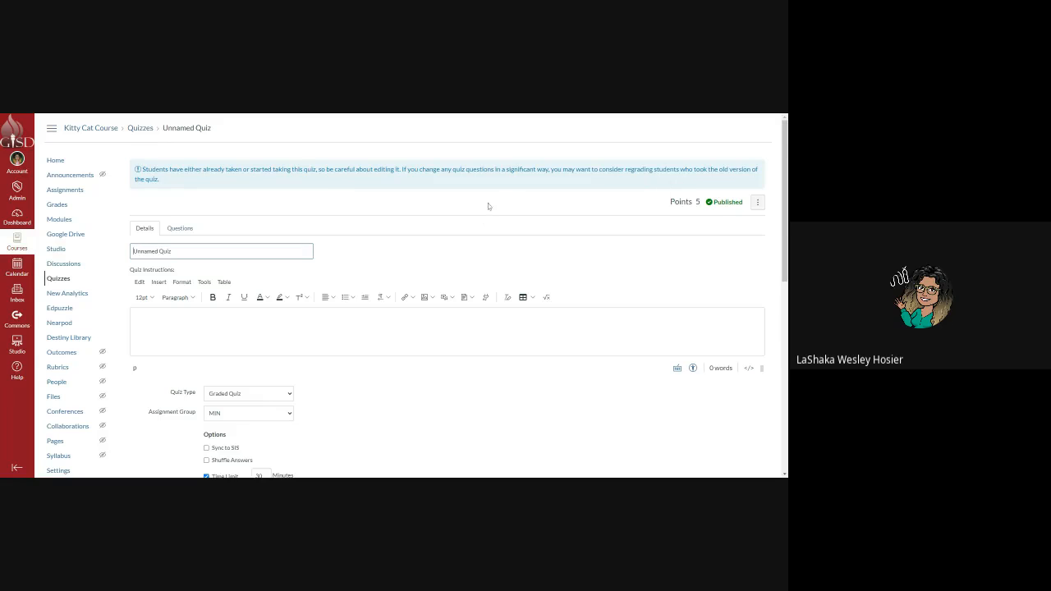
# Start editing the introductory text question on the quiz's Questions tab.
pyautogui.scroll(-3, 453, 231)
pyautogui.scroll(2, 188, 181)
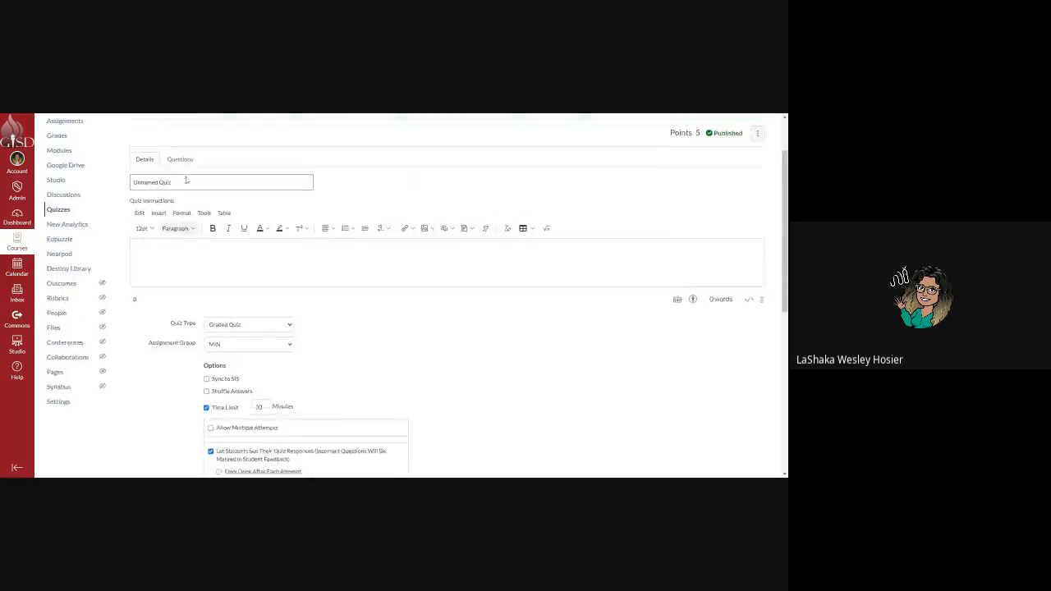
pyautogui.click(180, 187)
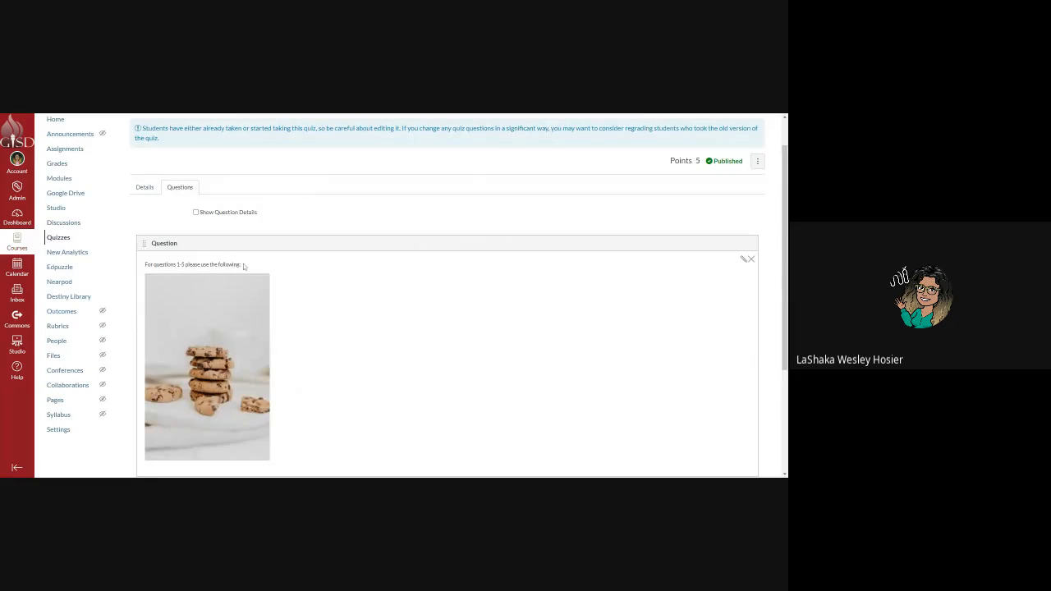
pyautogui.click(745, 261)
# Make 'For questions 1-5 please use the following:' a red Heading 2 and update the question.
pyautogui.moveTo(273, 342); pyautogui.dragTo(150, 342)
pyautogui.click(192, 316)
pyautogui.click(206, 331)
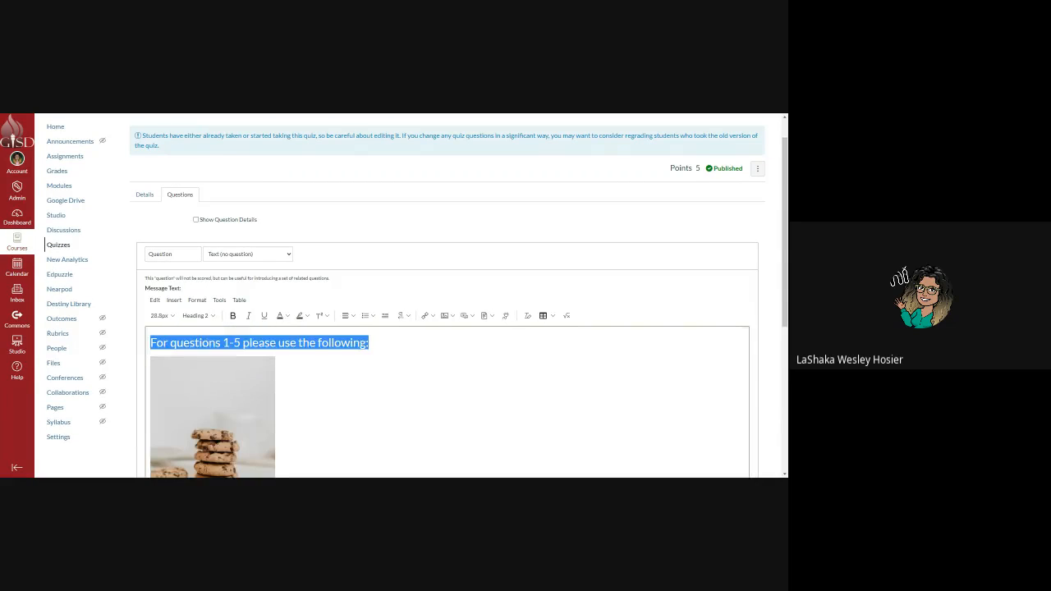
pyautogui.click(287, 315)
pyautogui.click(303, 341)
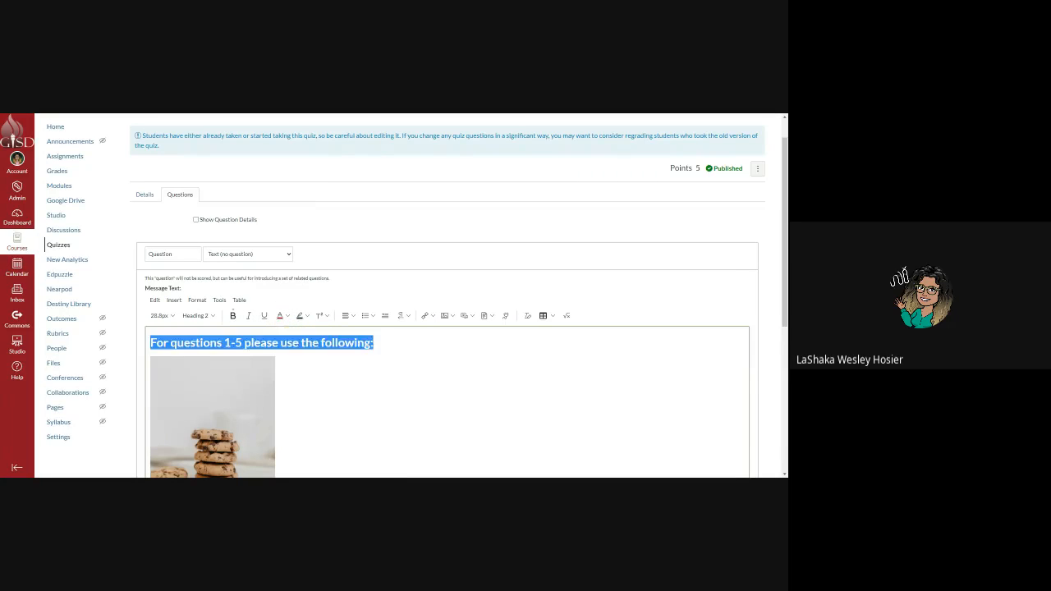
pyautogui.scroll(-3, 346, 394)
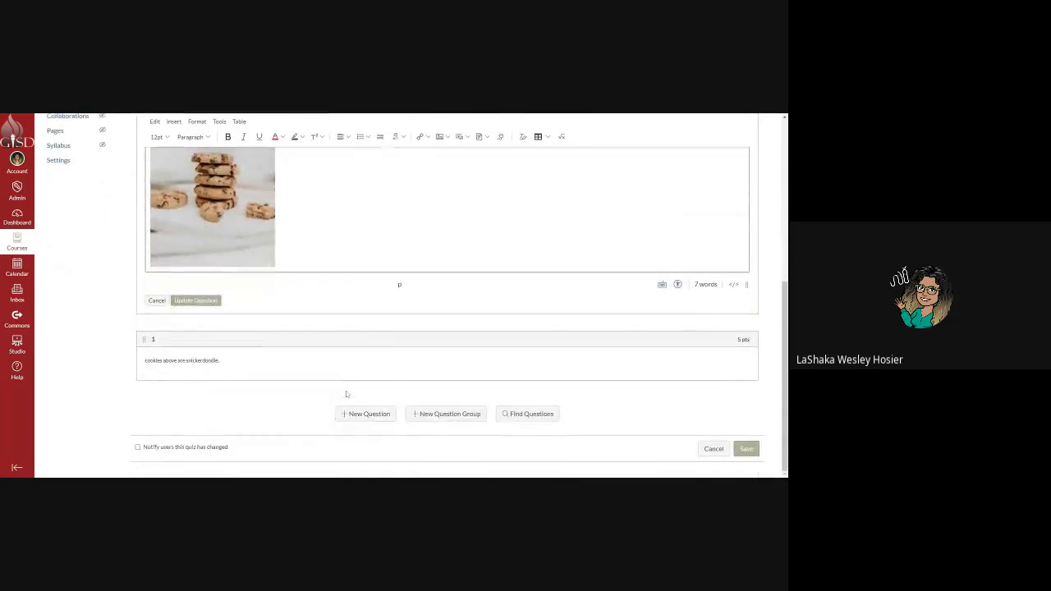
pyautogui.click(213, 303)
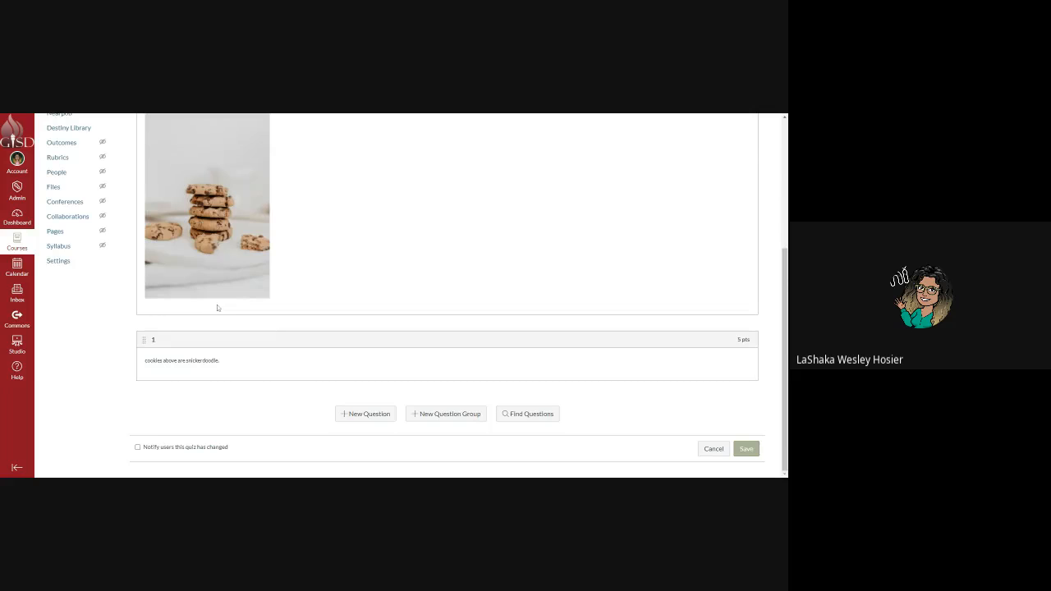
pyautogui.scroll(10, 457, 331)
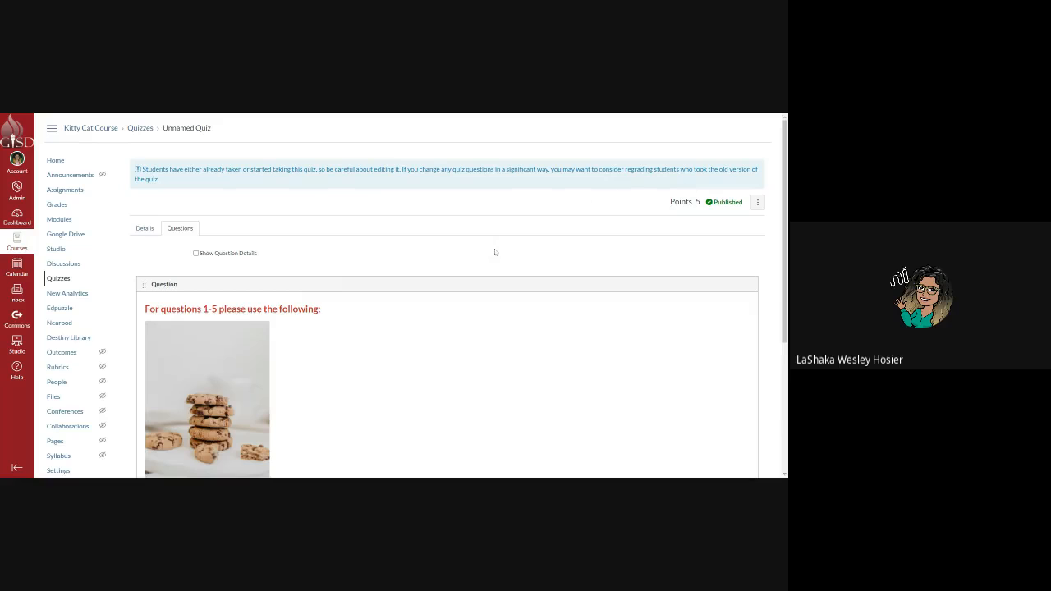
pyautogui.scroll(-10, 495, 251)
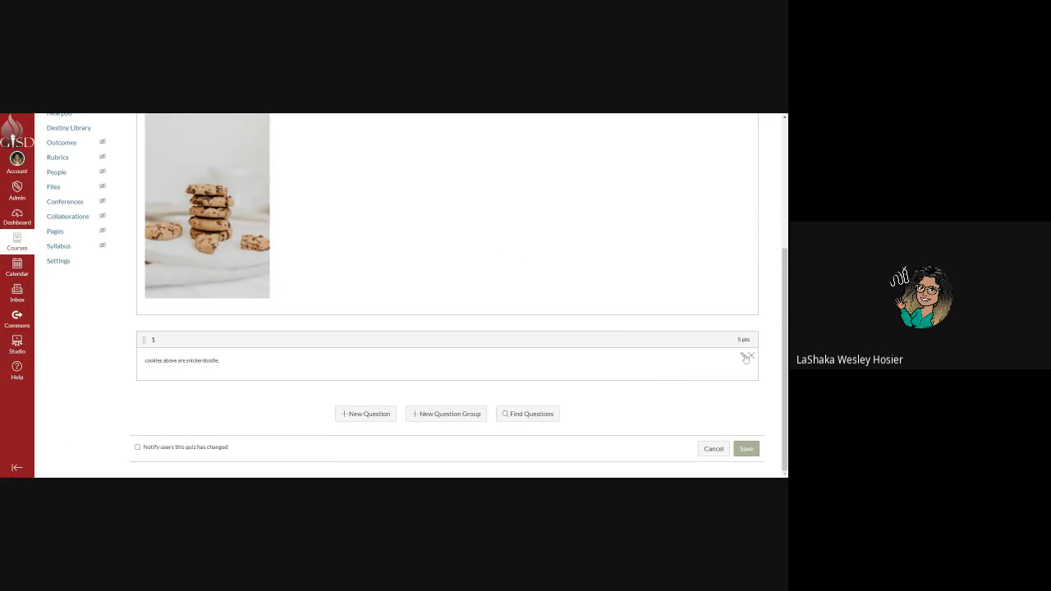
# Reopen the snickerdoodle True/False Question 1, opening and closing its general wrong-answer comment.
pyautogui.click(744, 357)
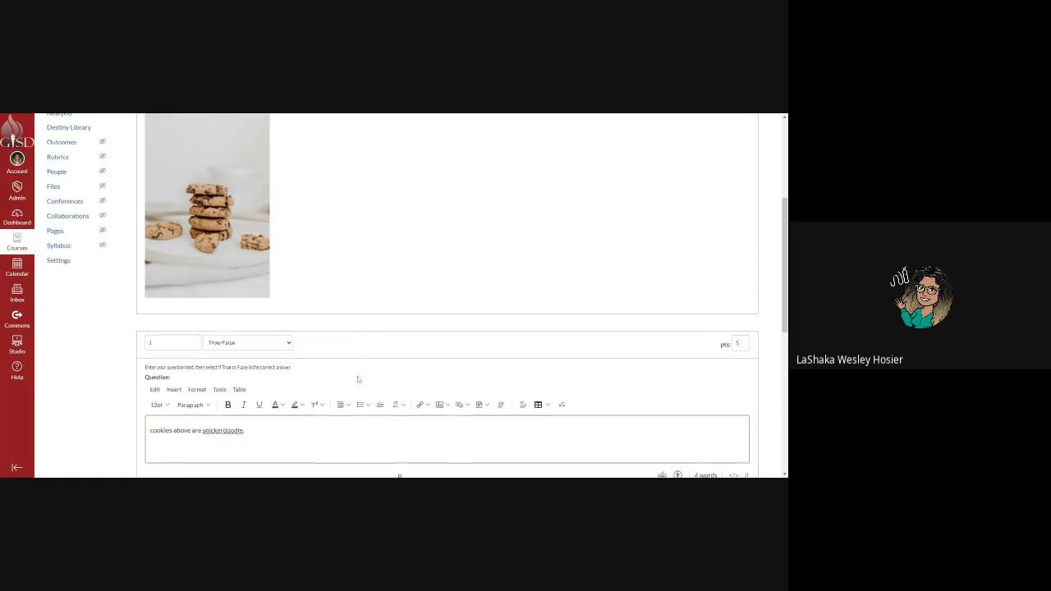
pyautogui.scroll(-2, 361, 382)
pyautogui.scroll(-1, 631, 426)
pyautogui.scroll(-1, 633, 429)
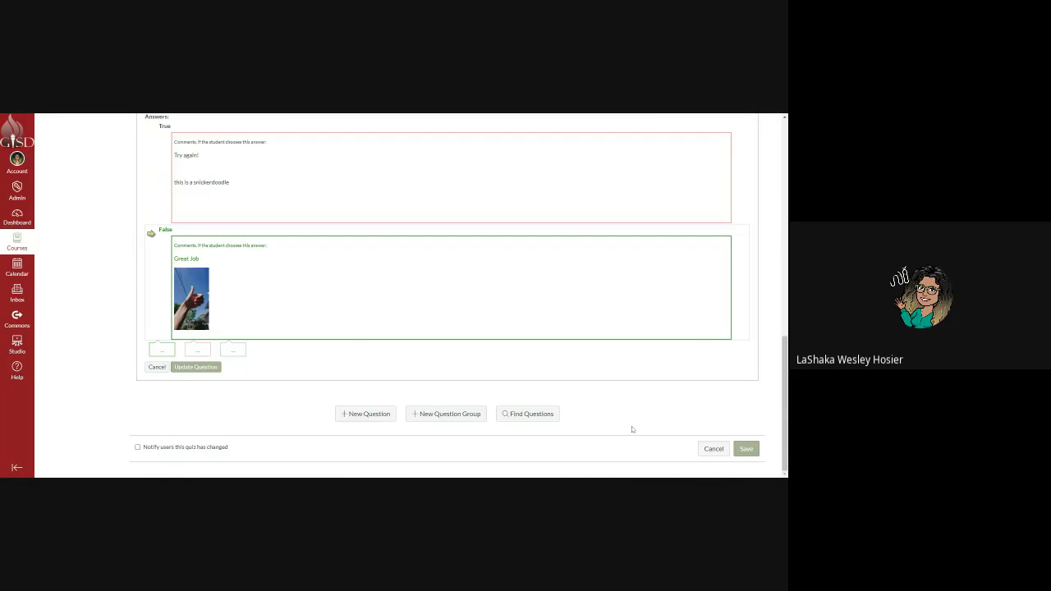
pyautogui.click(198, 351)
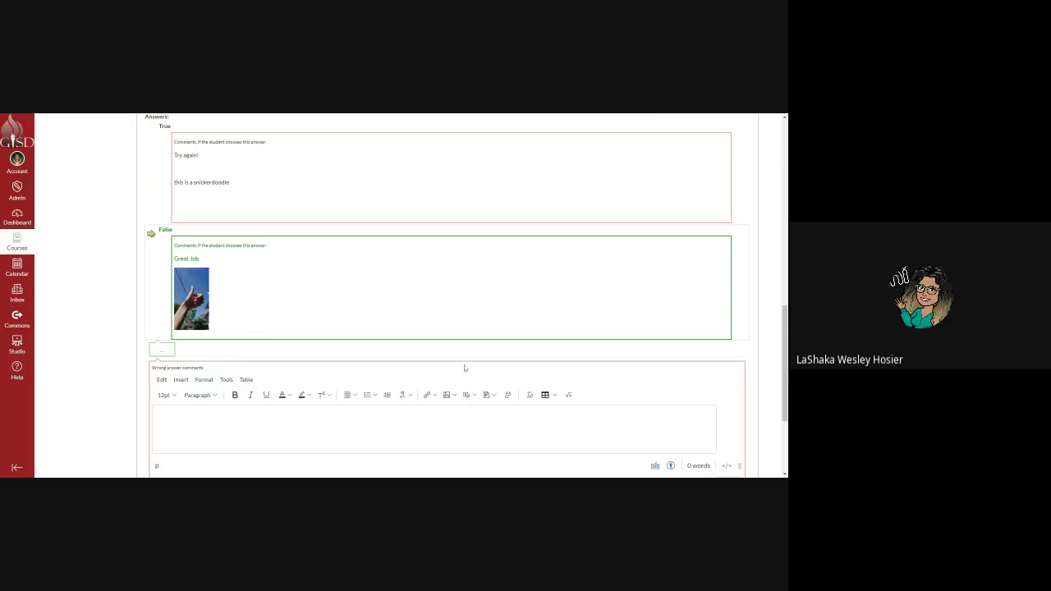
pyautogui.scroll(-1, 713, 447)
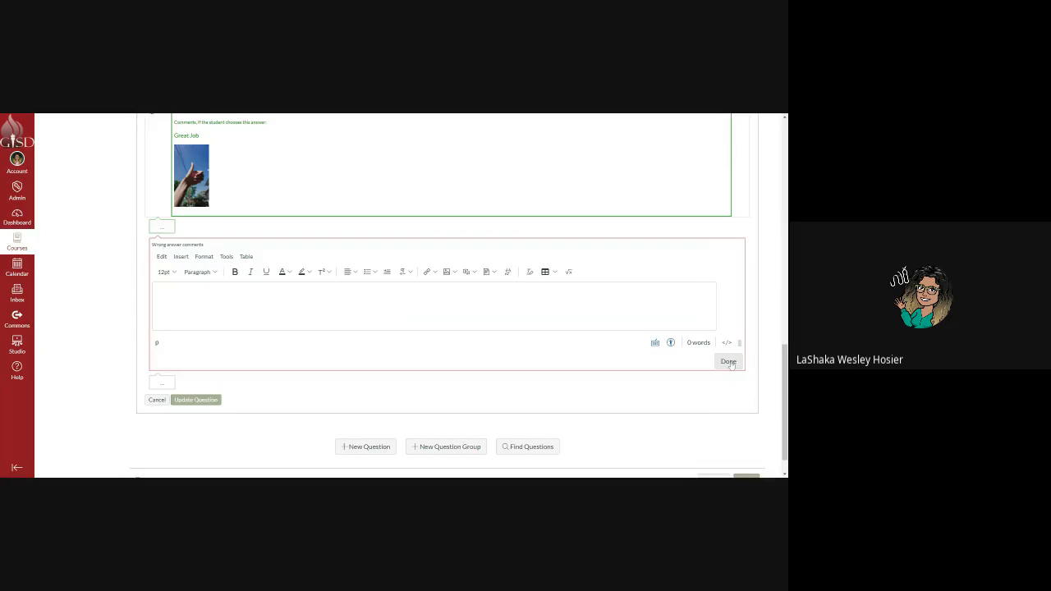
pyautogui.click(728, 362)
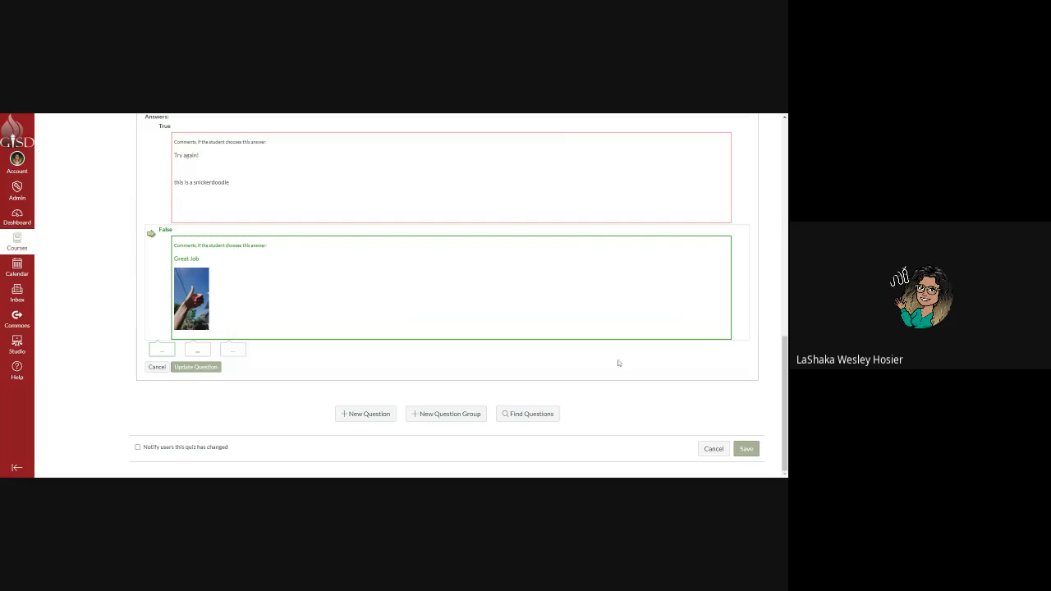
pyautogui.scroll(15, 545, 390)
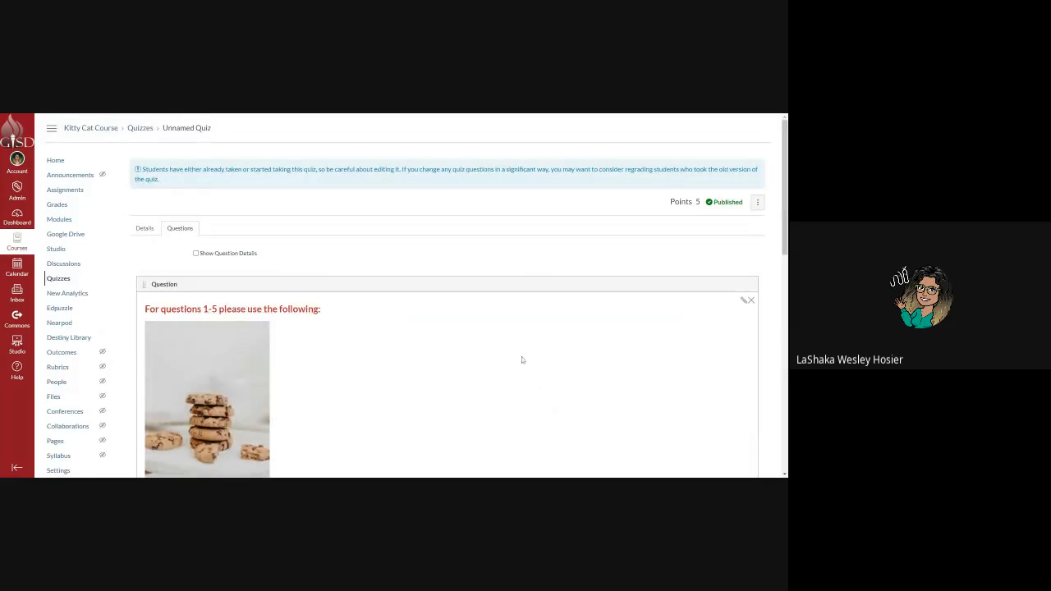
pyautogui.click(757, 202)
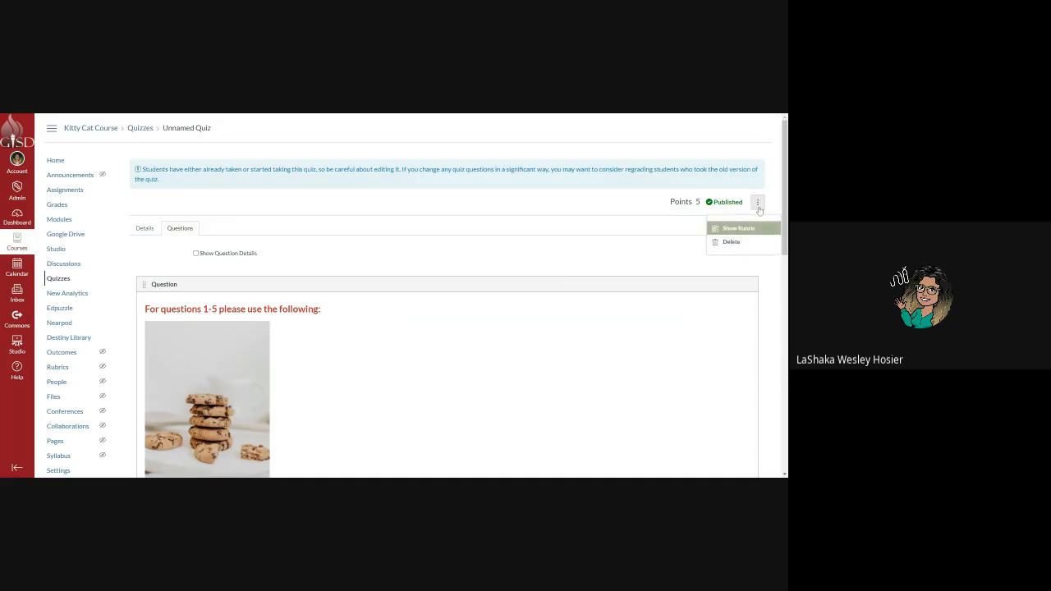
pyautogui.click(736, 229)
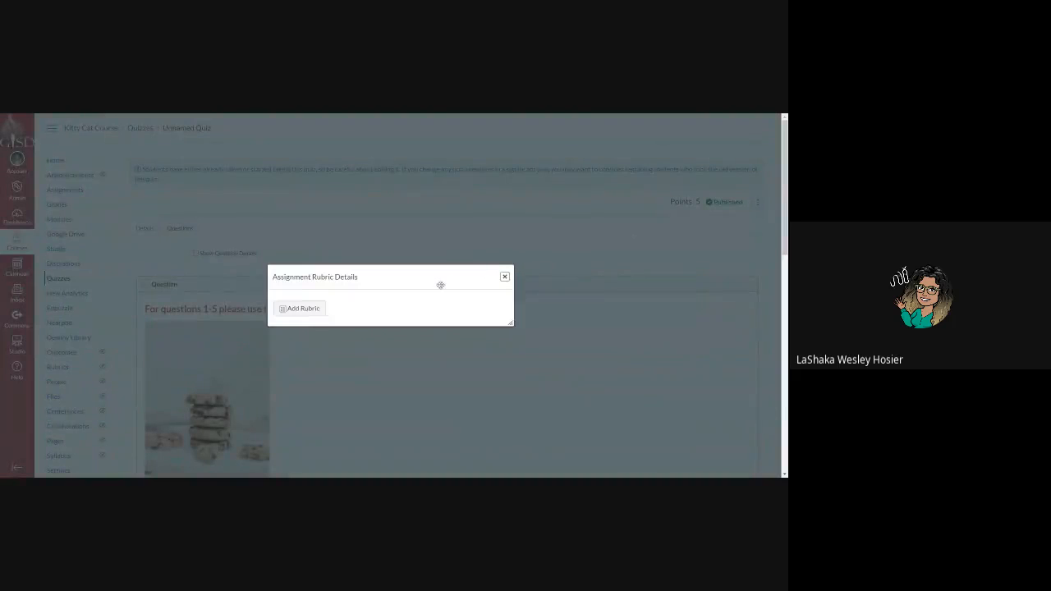
pyautogui.click(303, 309)
pyautogui.scroll(-2, 303, 304)
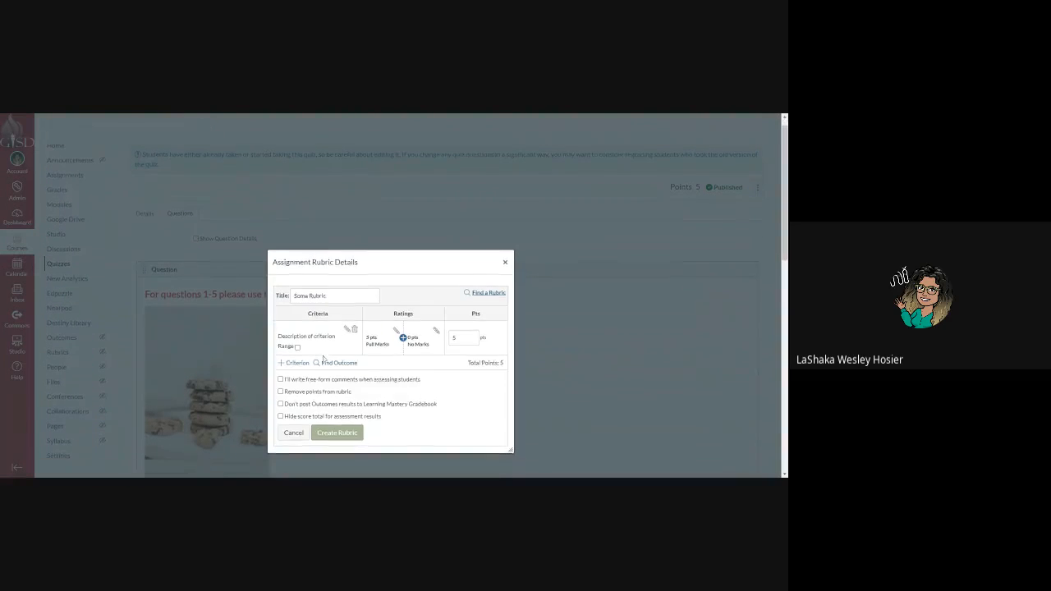
pyautogui.click(297, 295)
pyautogui.scroll(2, 312, 345)
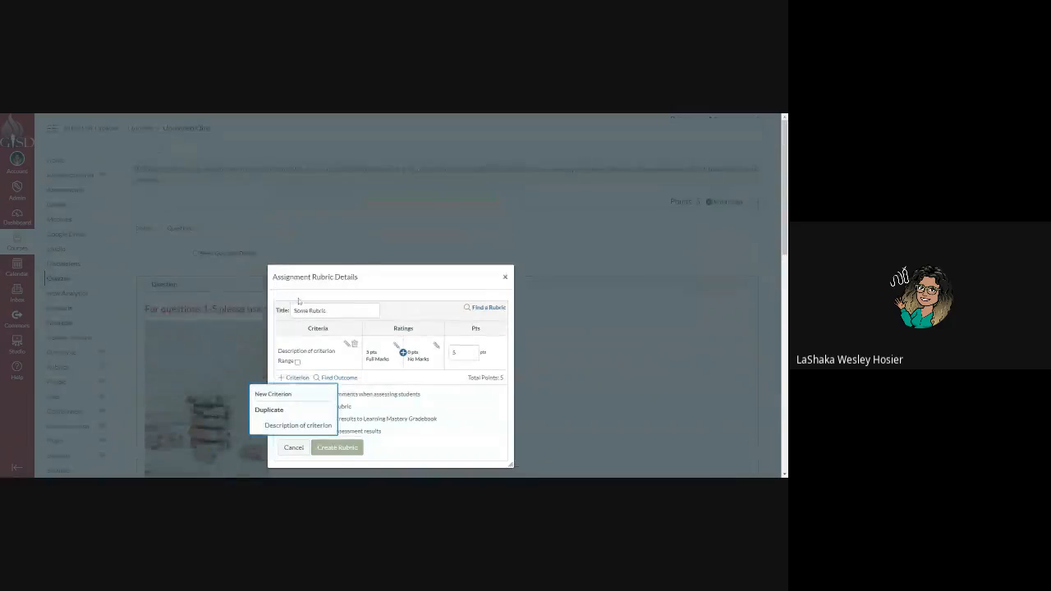
pyautogui.click(297, 428)
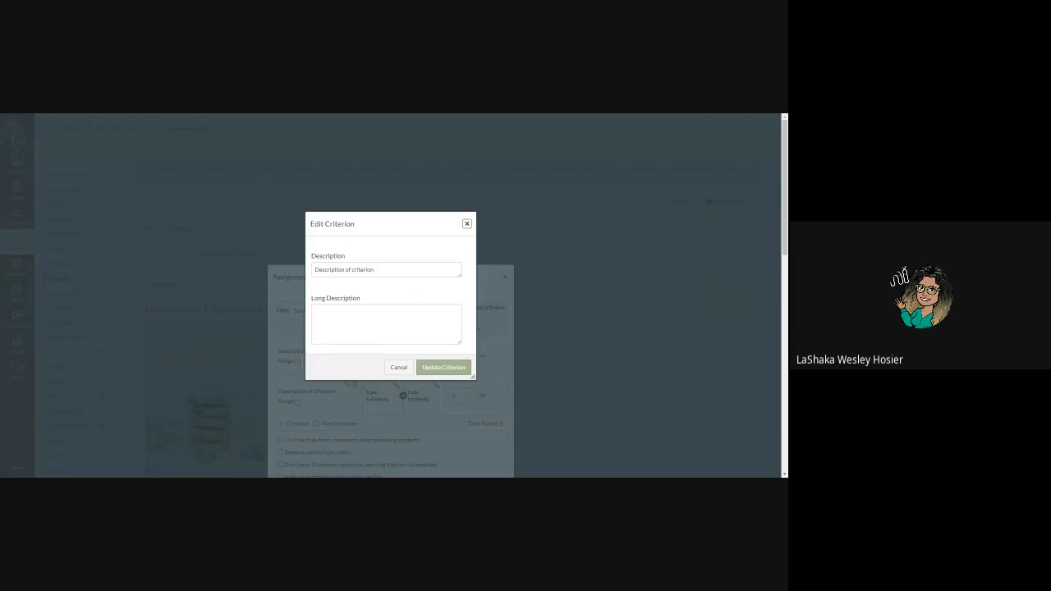
pyautogui.moveTo(378, 269); pyautogui.dragTo(299, 269)
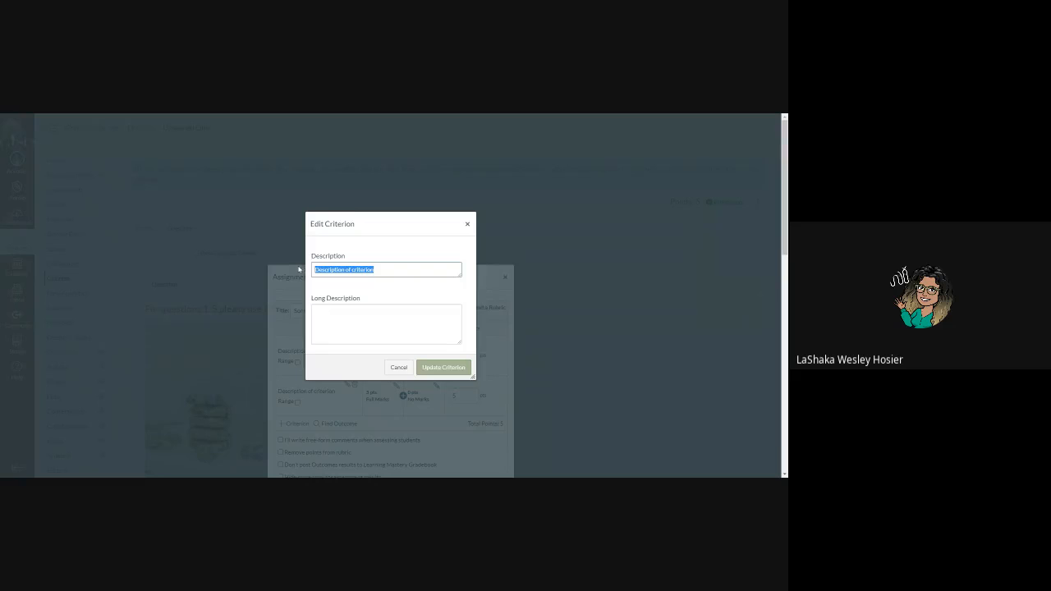
pyautogui.write('a')
pyautogui.write('nswered questions ')
pyautogui.write('zsdfnsfgndfb')
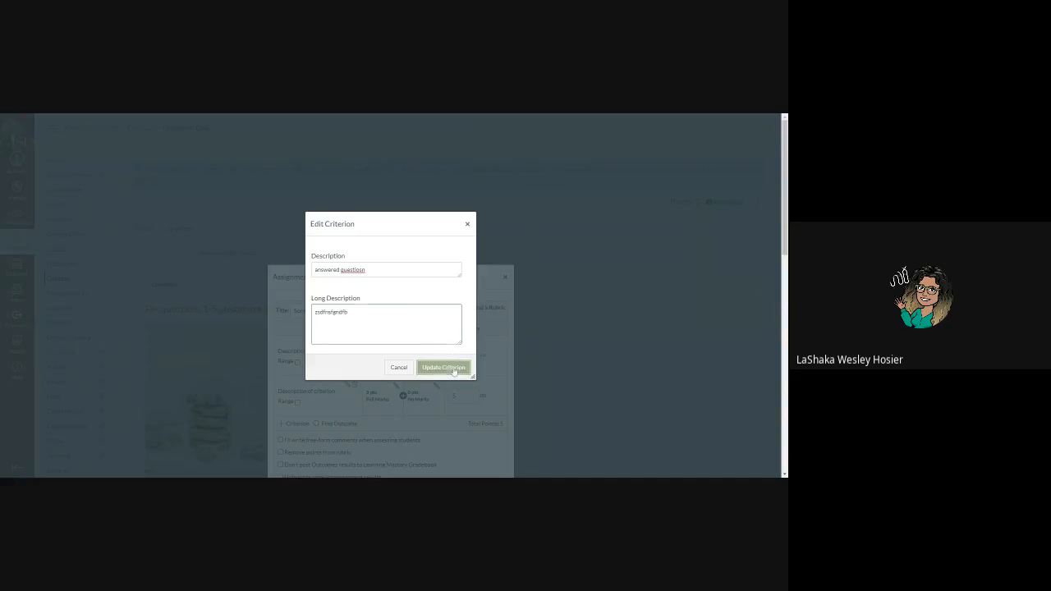
pyautogui.click(453, 368)
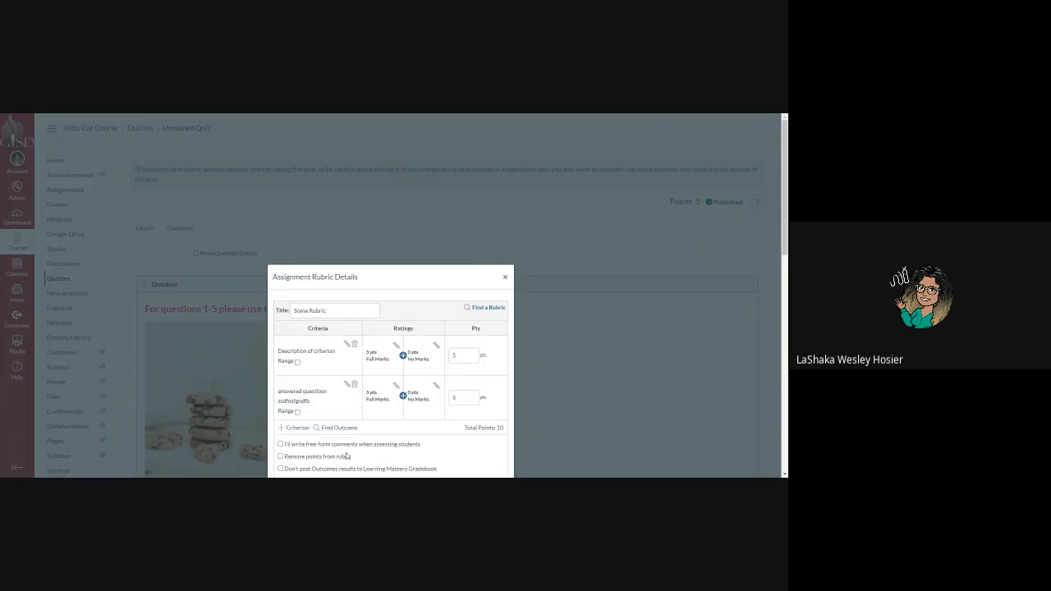
pyautogui.click(403, 395)
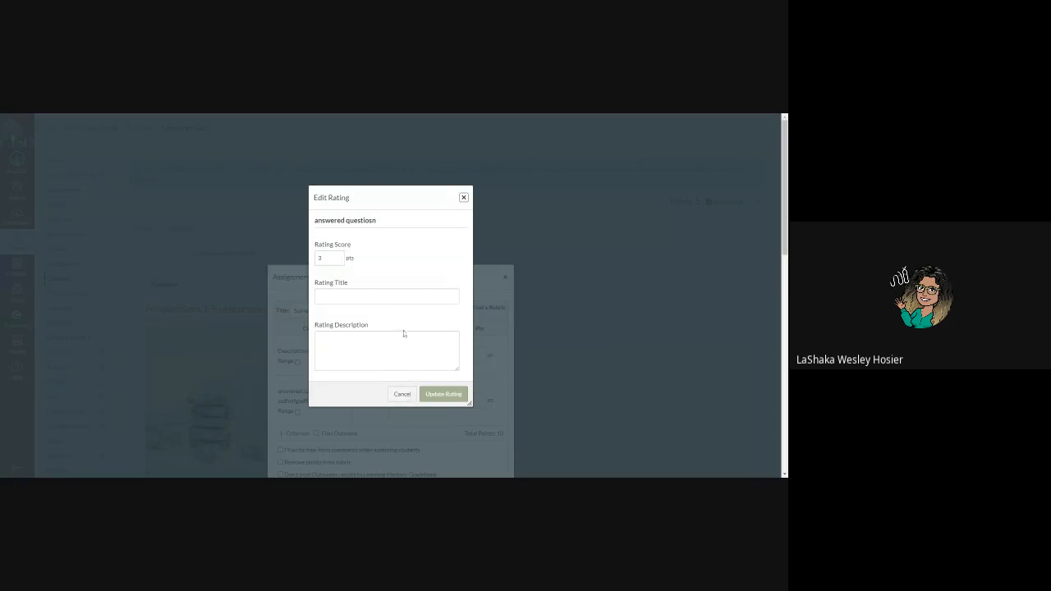
pyautogui.click(442, 398)
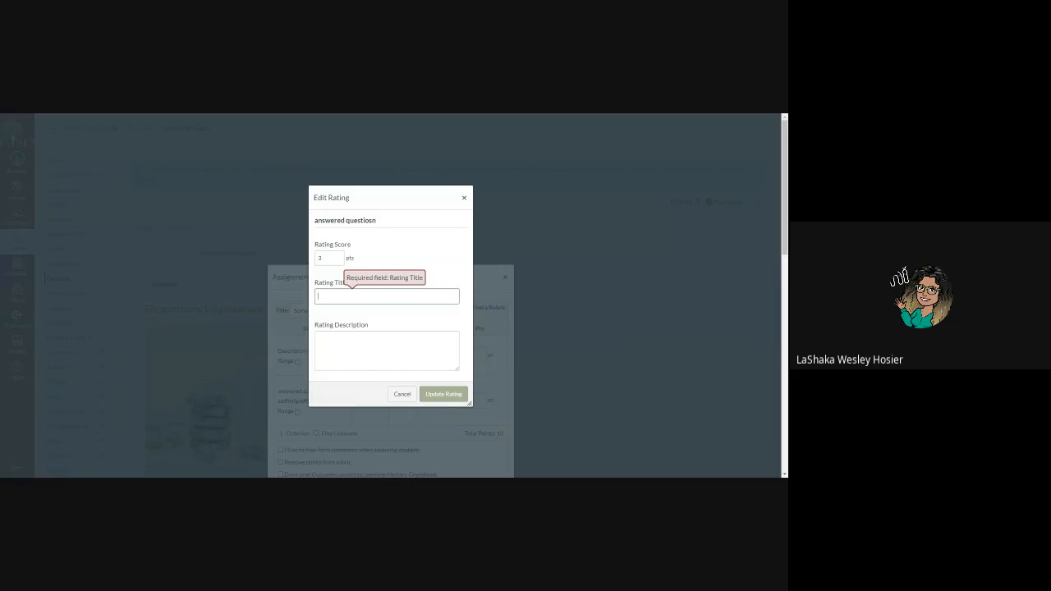
pyautogui.write('asdvasdfb')
pyautogui.click(443, 392)
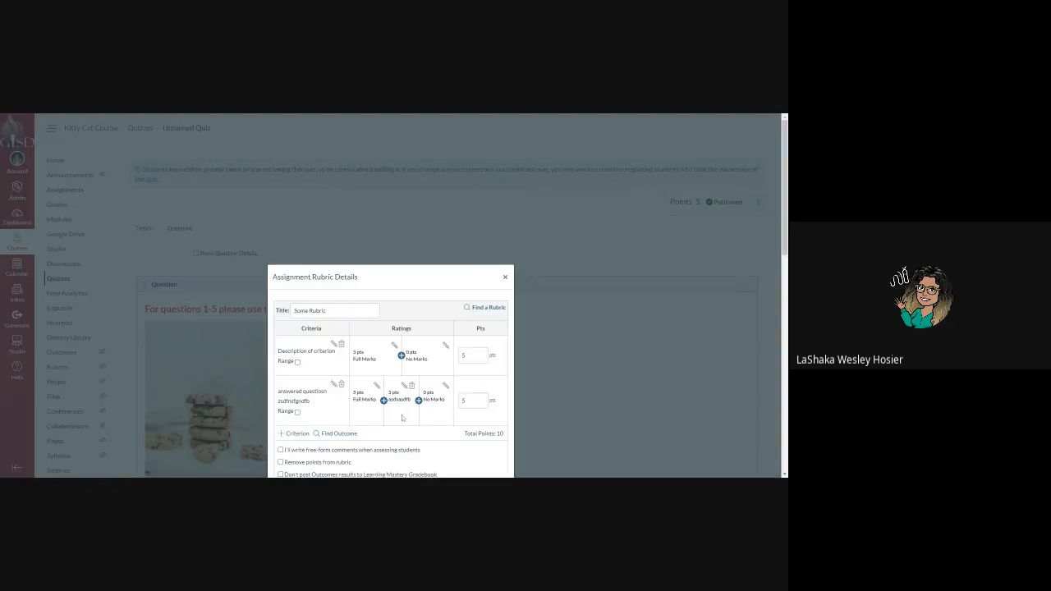
pyautogui.scroll(-3, 475, 341)
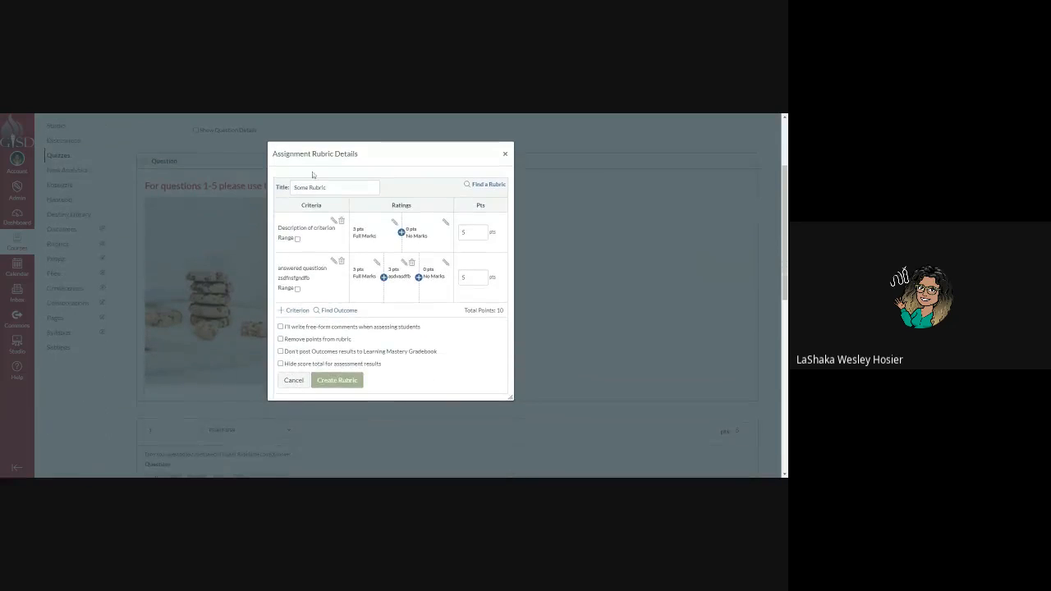
pyautogui.click(486, 185)
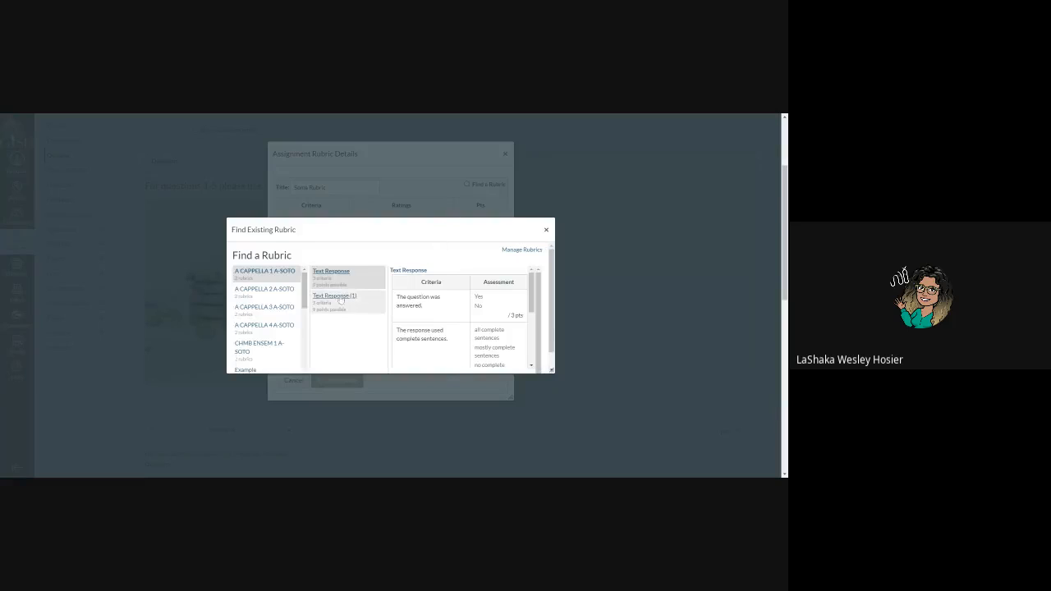
pyautogui.click(546, 231)
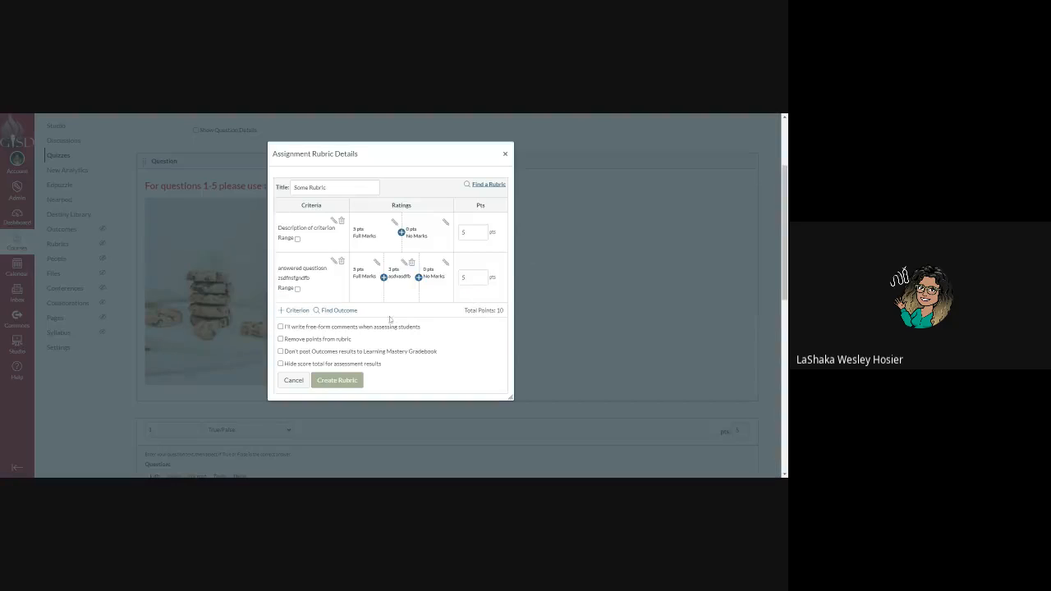
pyautogui.scroll(-1, 366, 345)
pyautogui.scroll(-1, 364, 345)
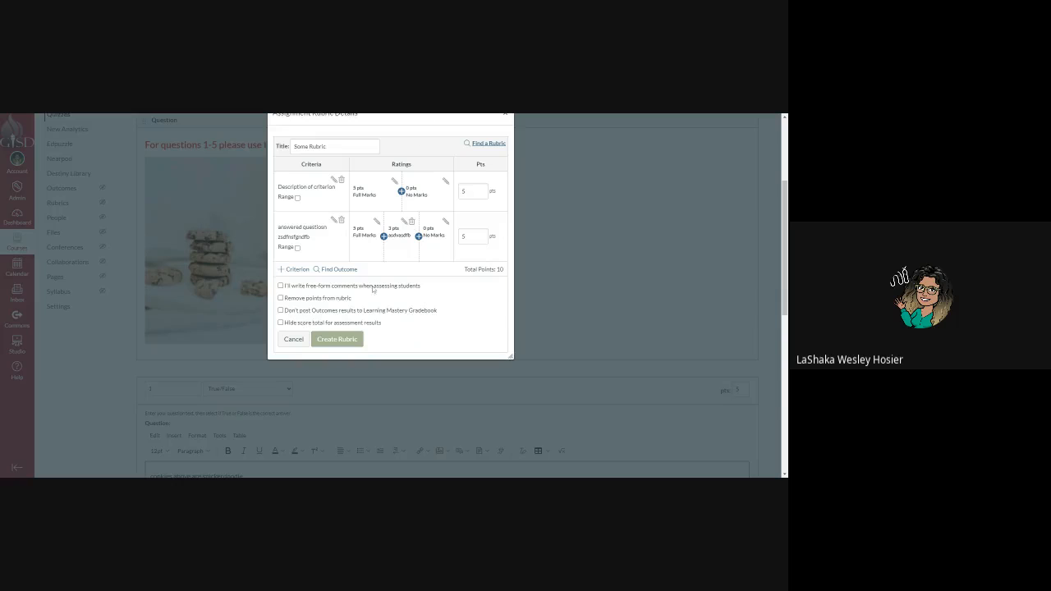
pyautogui.scroll(1, 376, 292)
pyautogui.click(506, 156)
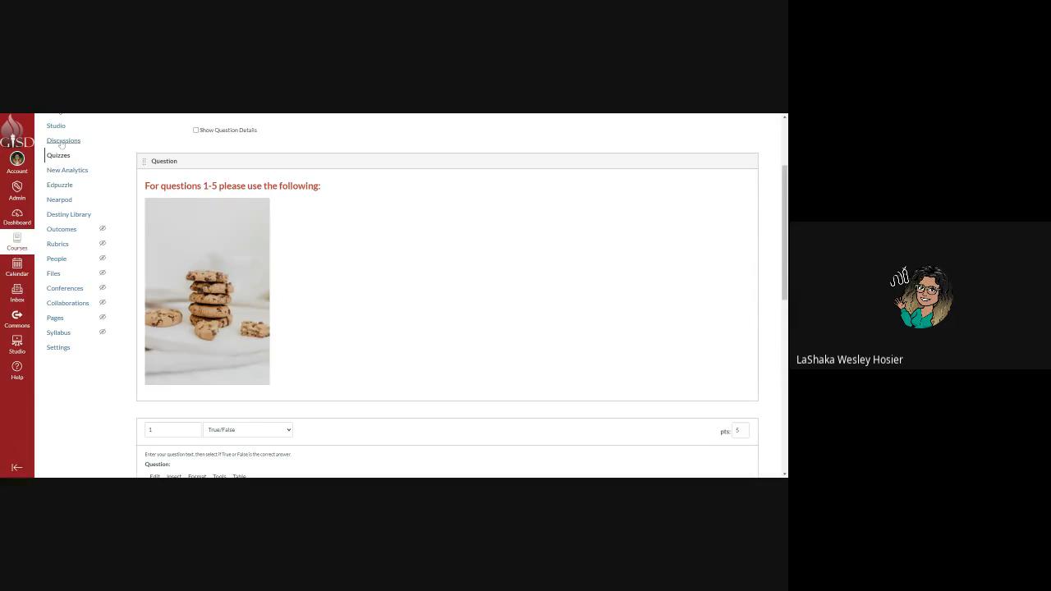
# Create a new assignment from the Assignments page and begin naming it Google Form Webinar Quiz.
pyautogui.scroll(2, 65, 197)
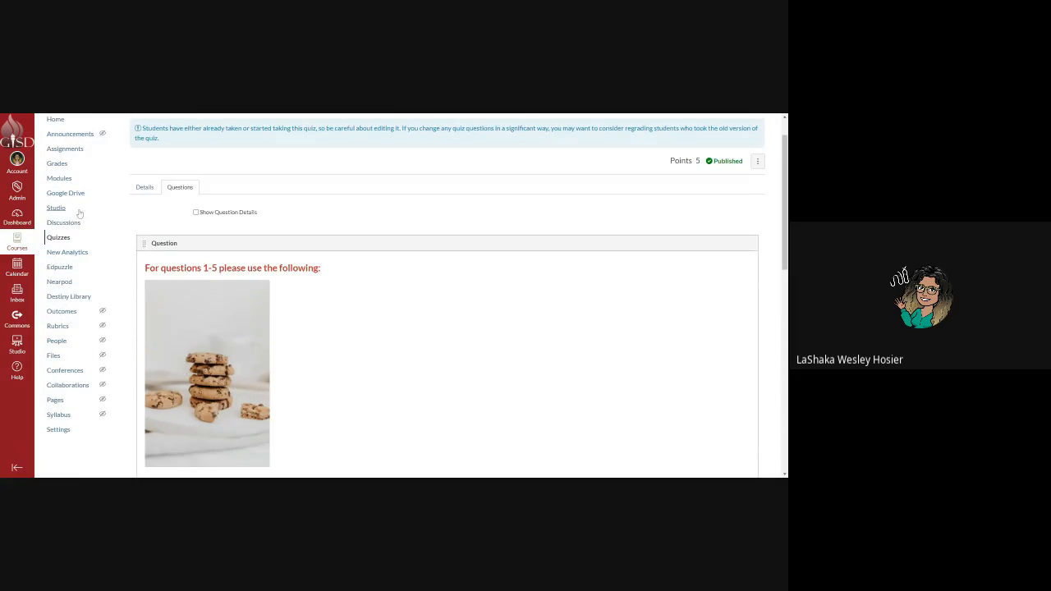
pyautogui.scroll(1, 74, 205)
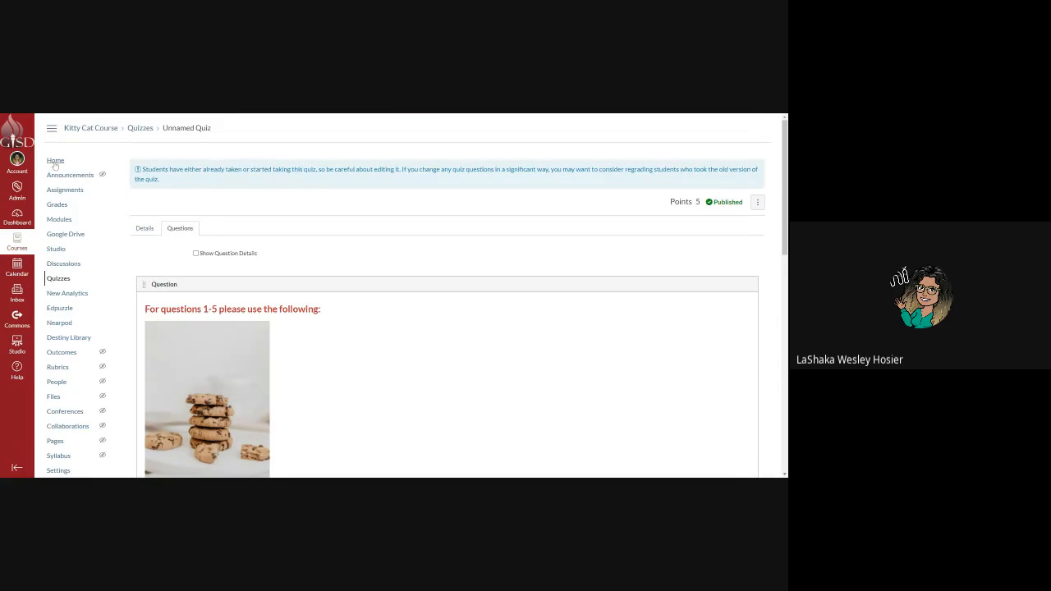
pyautogui.click(55, 162)
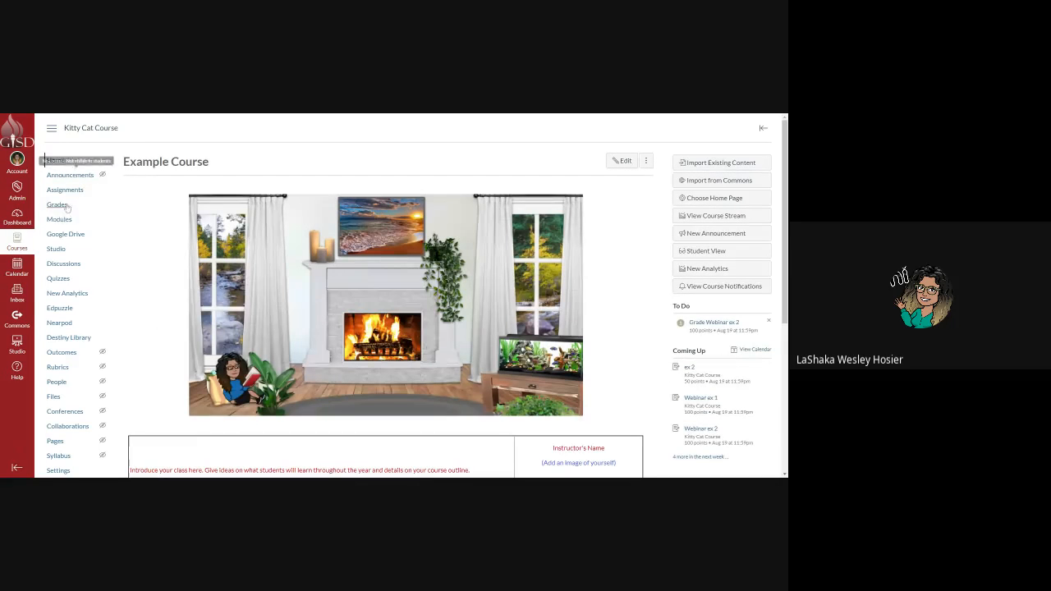
pyautogui.click(72, 193)
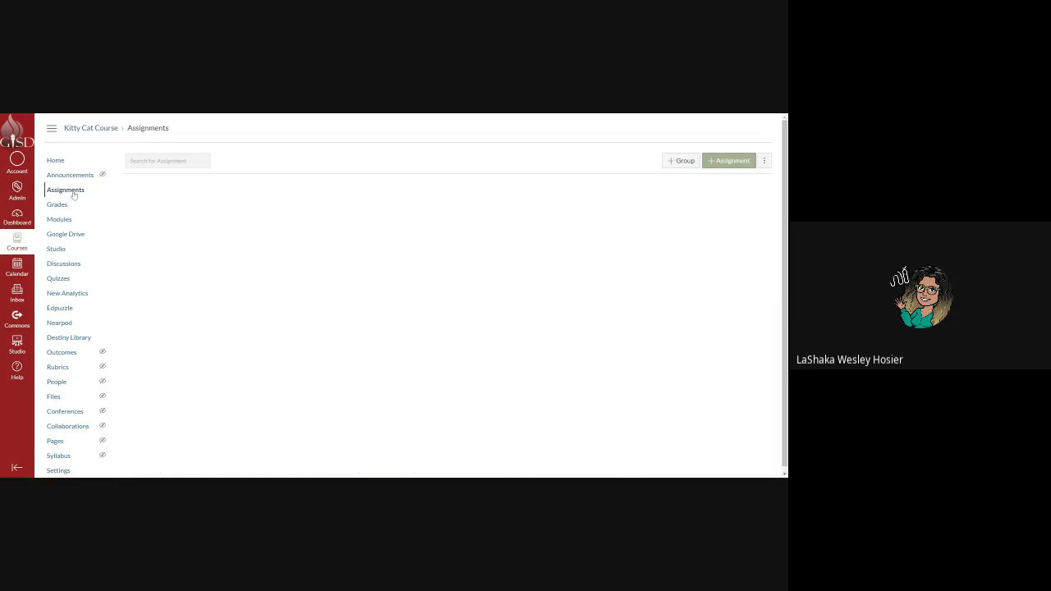
pyautogui.click(713, 161)
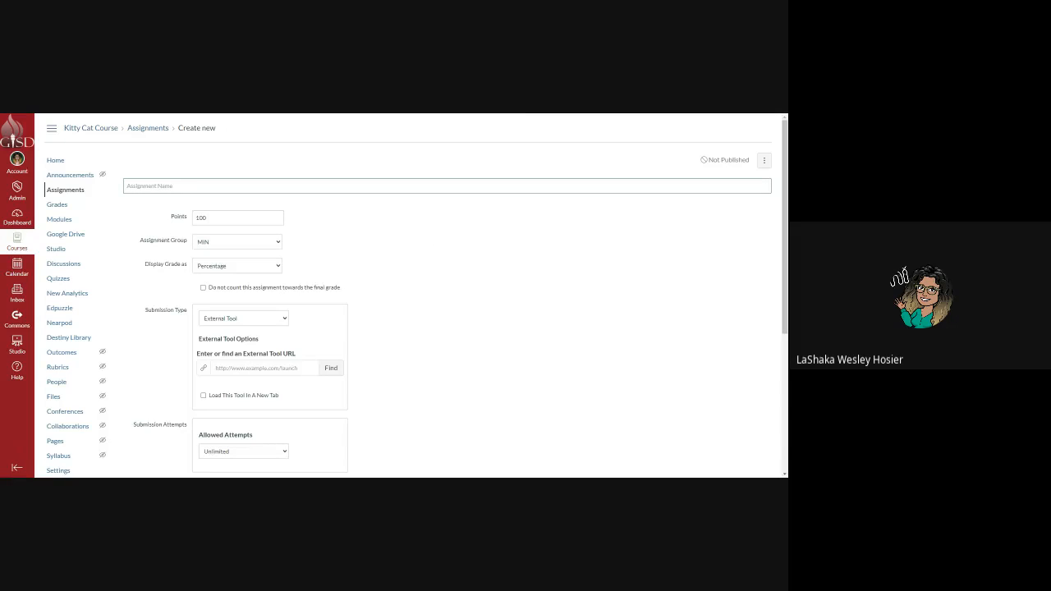
pyautogui.write('Google Form Webinar')
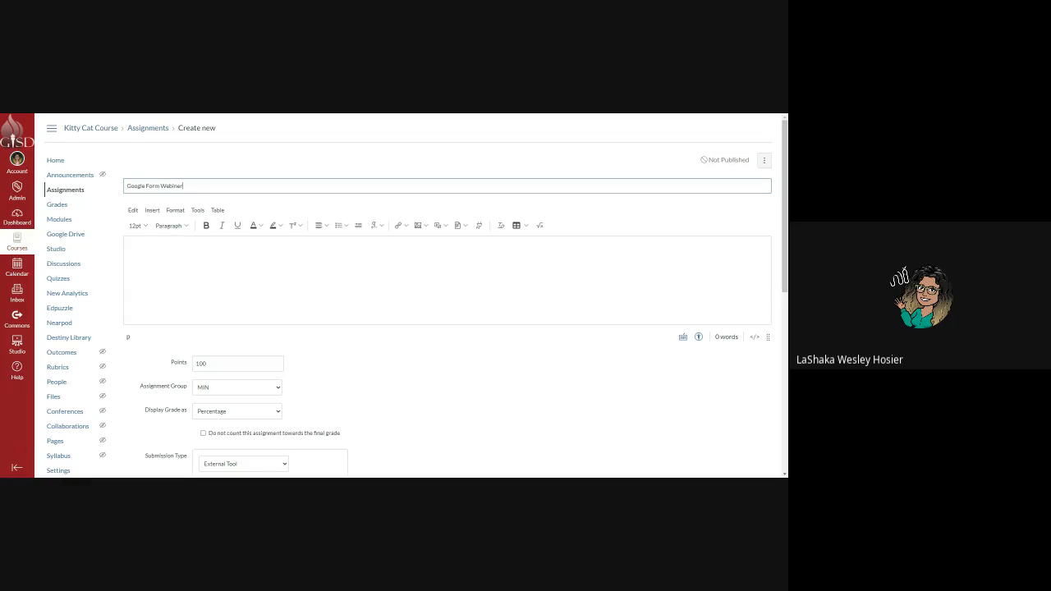
pyautogui.press('BackSpace')
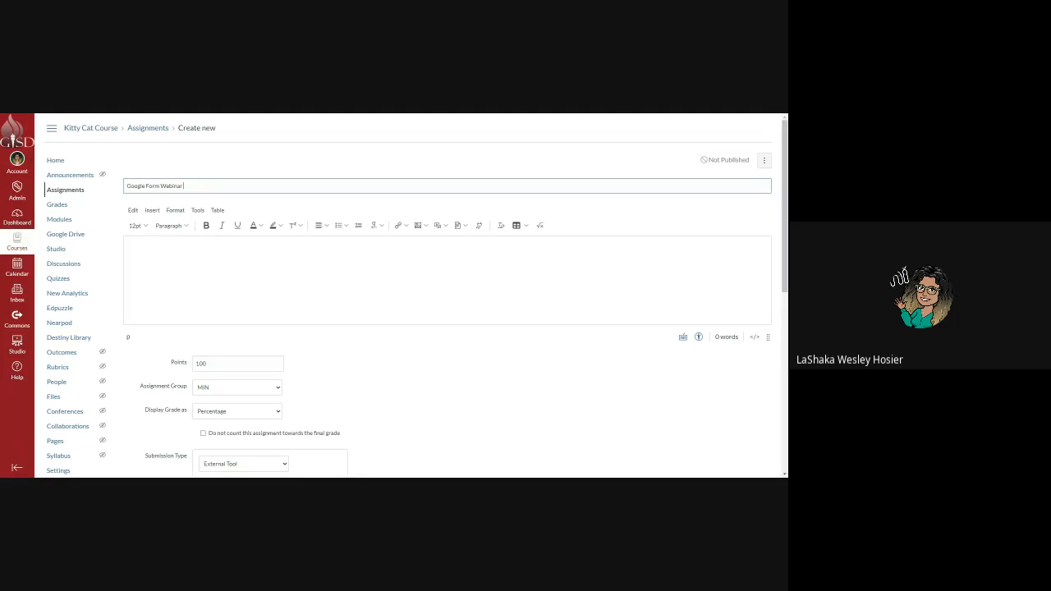
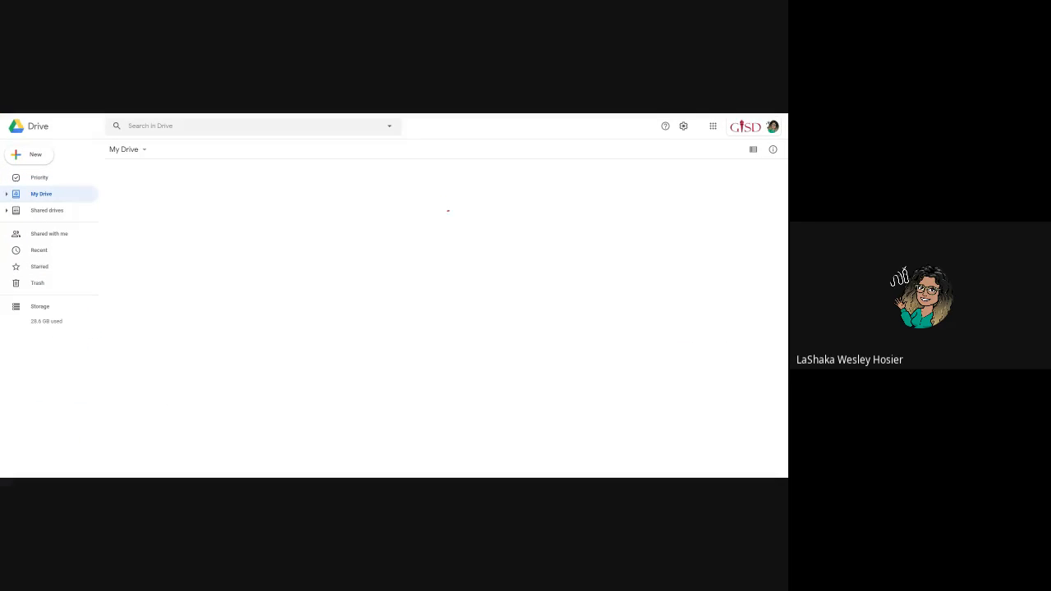
# Search Google Drive for 'form' and open the Example Form from the results.
pyautogui.click(129, 126)
pyautogui.write('hand')
pyautogui.press('BackSpace')
pyautogui.press('BackSpace')
pyautogui.press('BackSpace')
pyautogui.press('BackSpace')
pyautogui.write('fr')
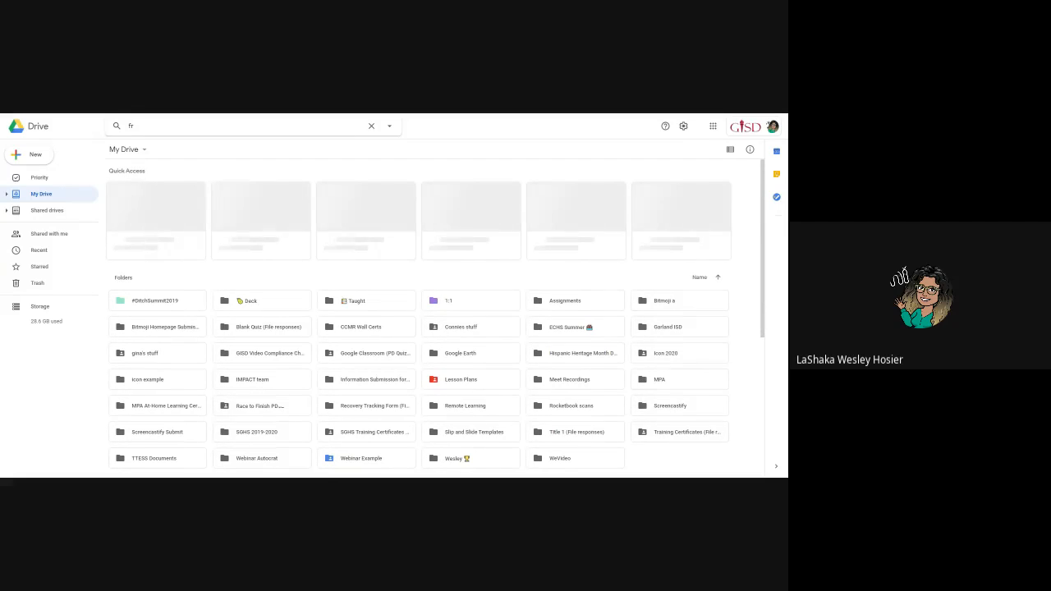
pyautogui.press('BackSpace')
pyautogui.press('BackSpace')
pyautogui.write('form')
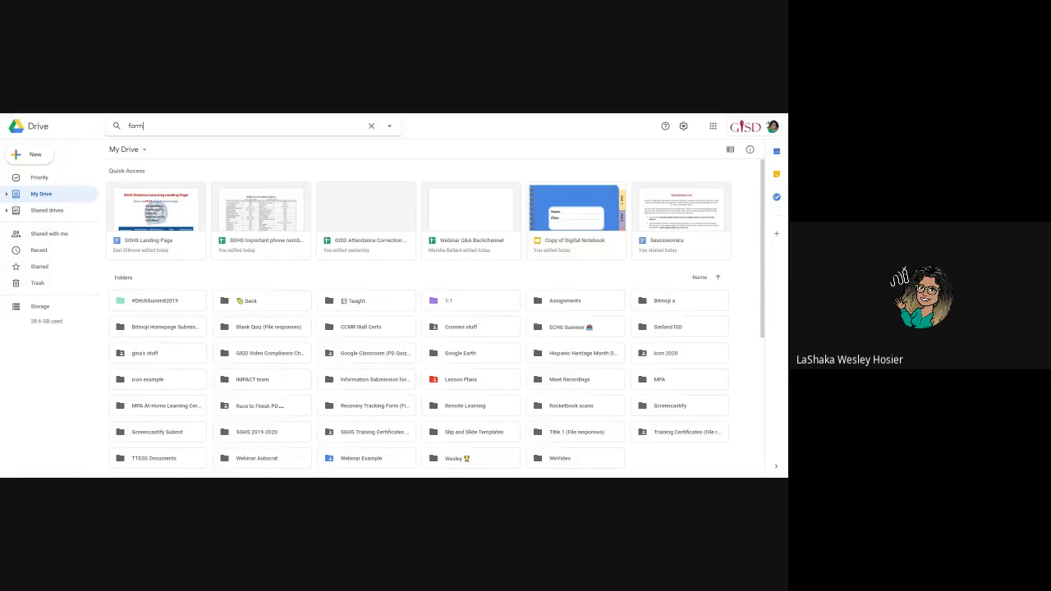
pyautogui.press('Return')
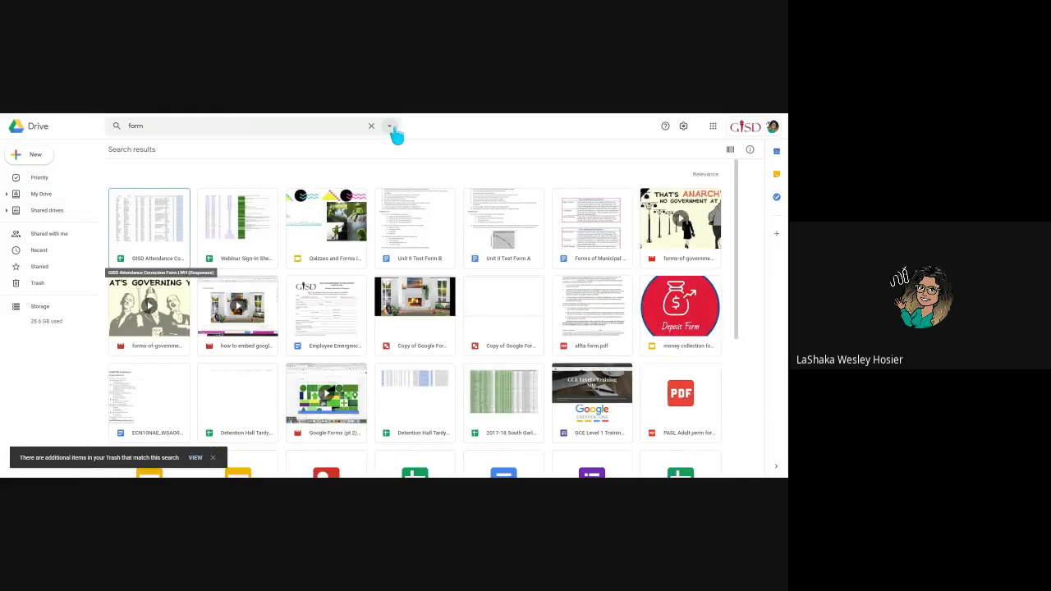
pyautogui.scroll(-3, 427, 238)
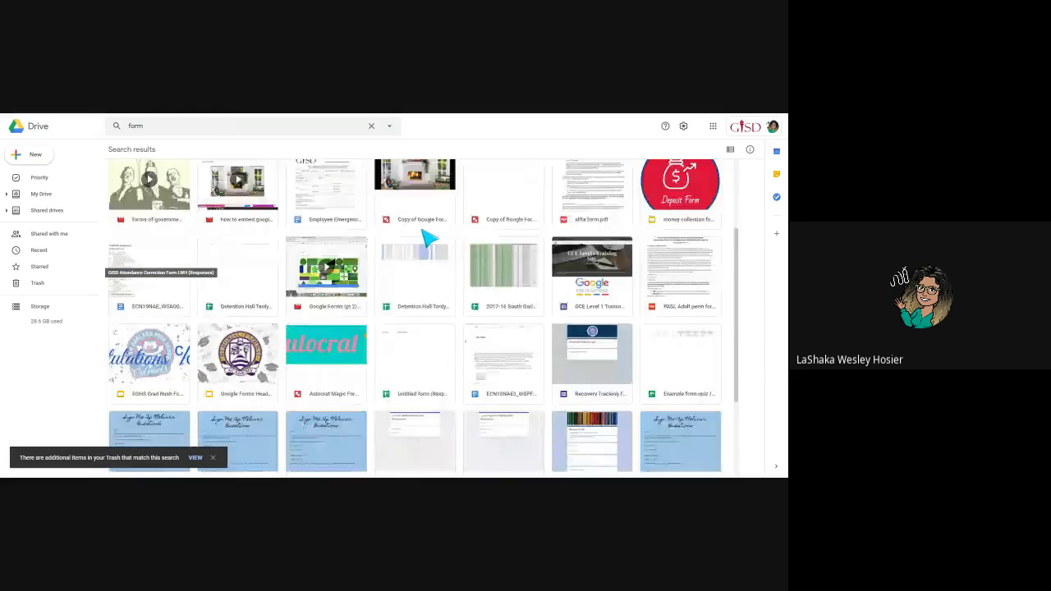
pyautogui.scroll(-2, 427, 238)
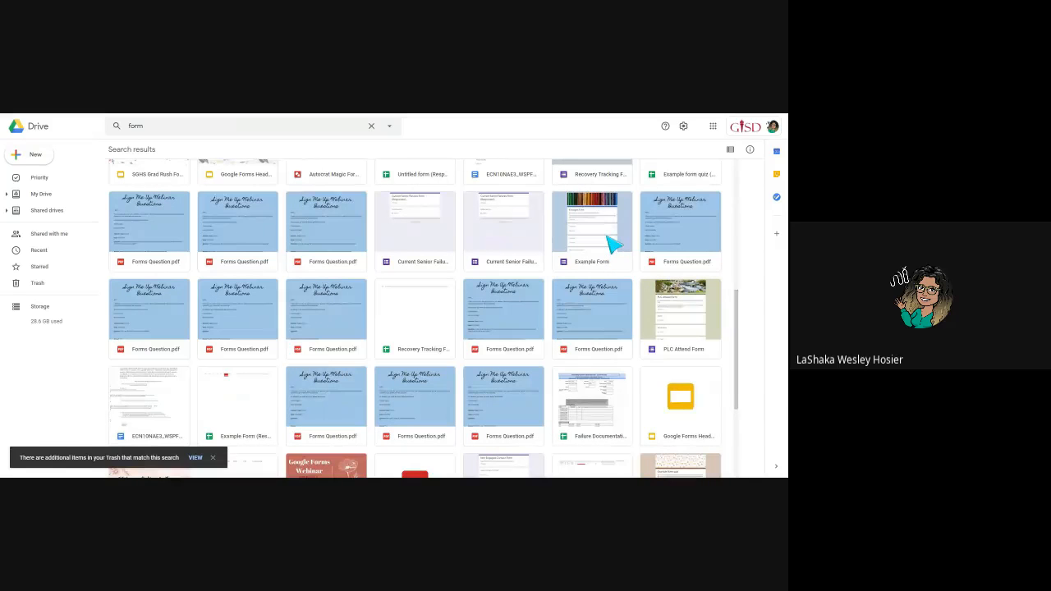
pyautogui.click(603, 237)
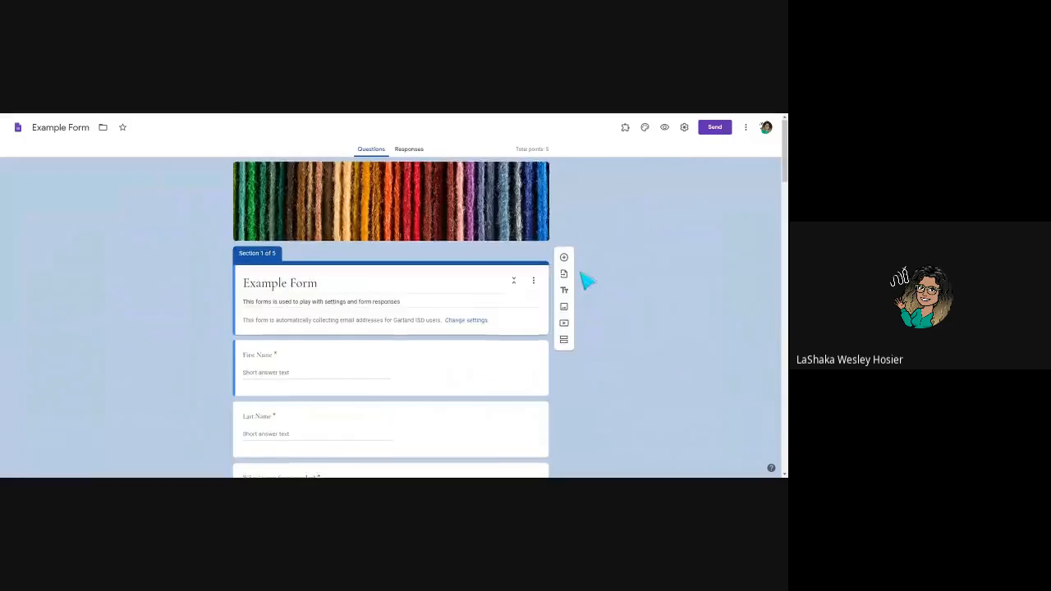
# Scroll through Sections 1–5 of the Example Form, then return to the top.
pyautogui.scroll(-8, 577, 275)
pyautogui.scroll(-4, 573, 309)
pyautogui.scroll(4, 573, 309)
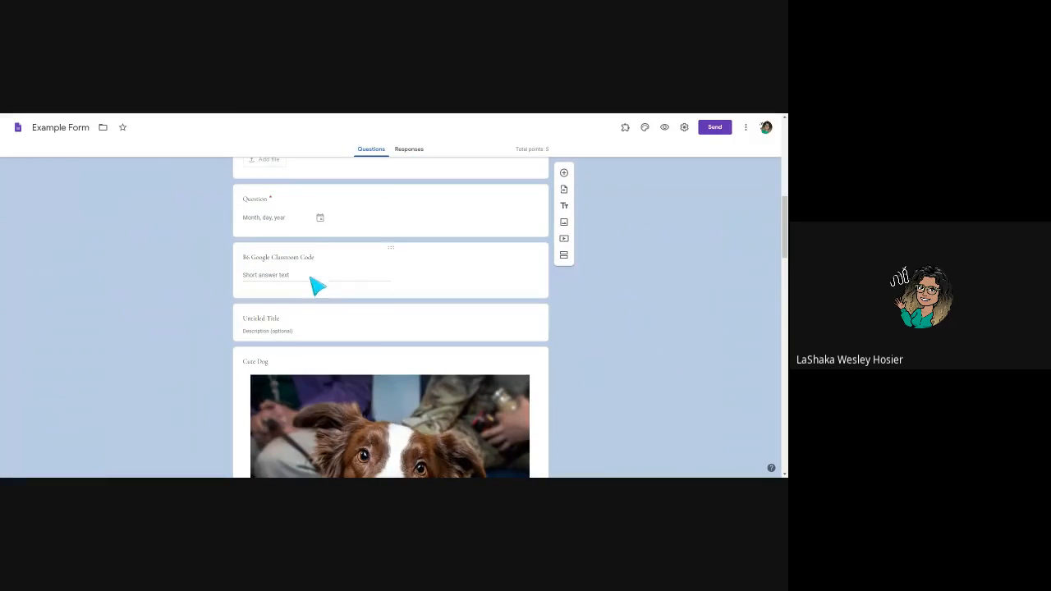
pyautogui.scroll(-10, 343, 361)
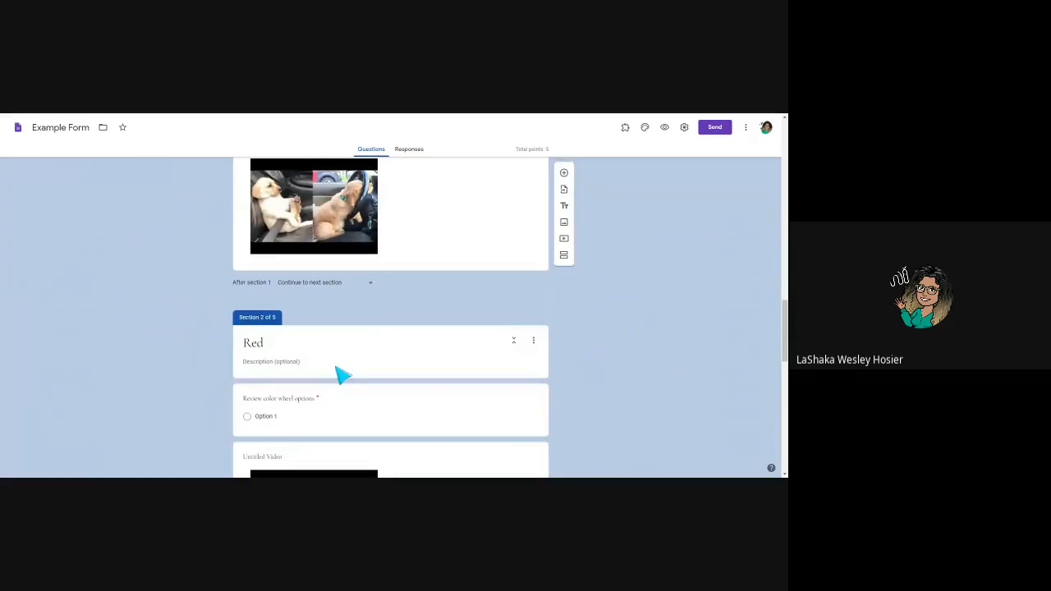
pyautogui.scroll(-15, 343, 375)
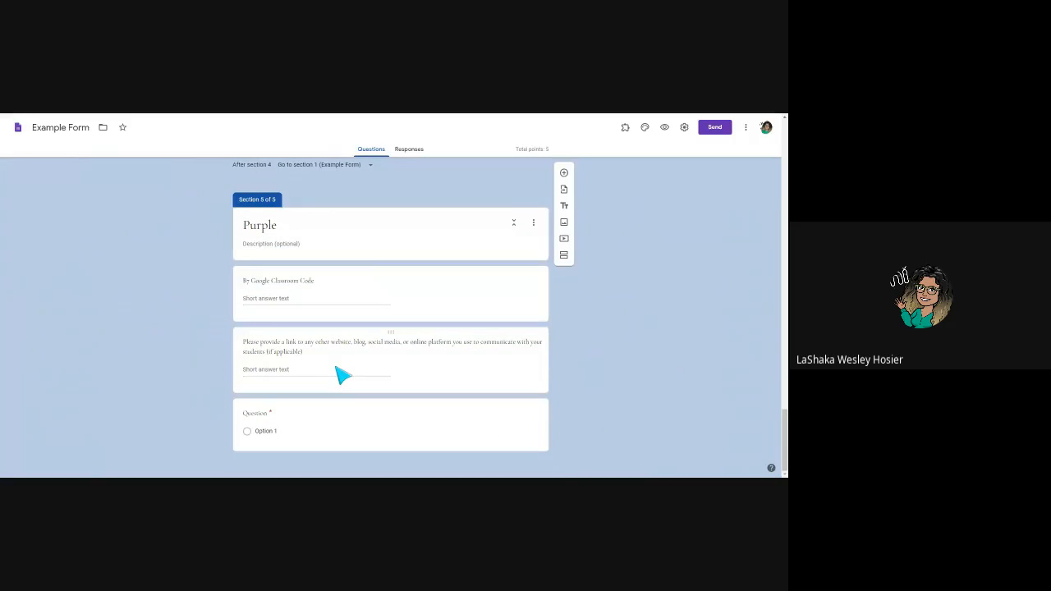
pyautogui.moveTo(784, 441); pyautogui.dragTo(784, 131)
# Check the form's embed option, then delete the PDF file upload question.
pyautogui.click(715, 128)
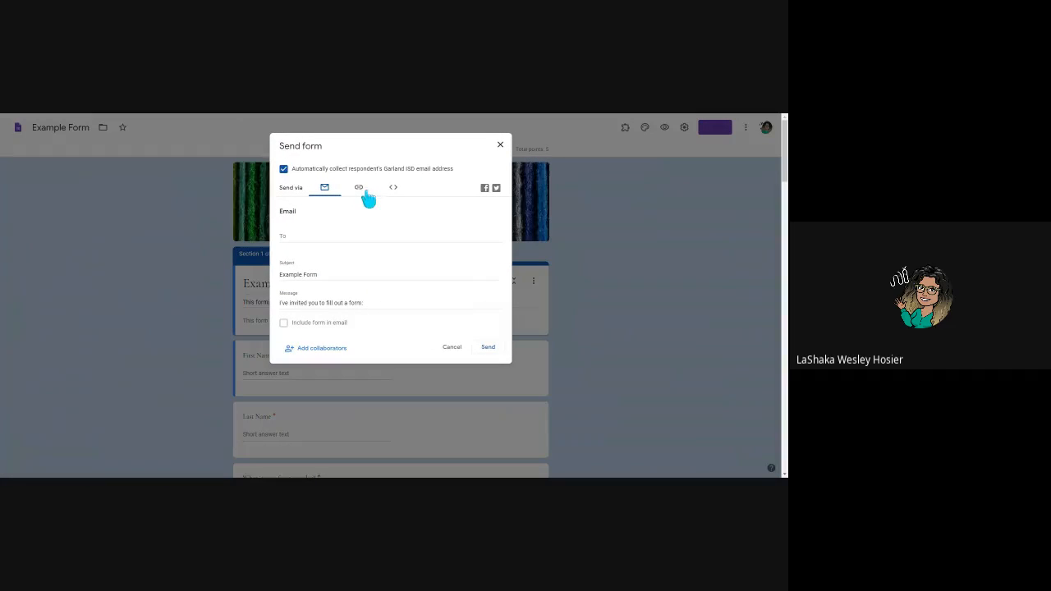
pyautogui.click(393, 189)
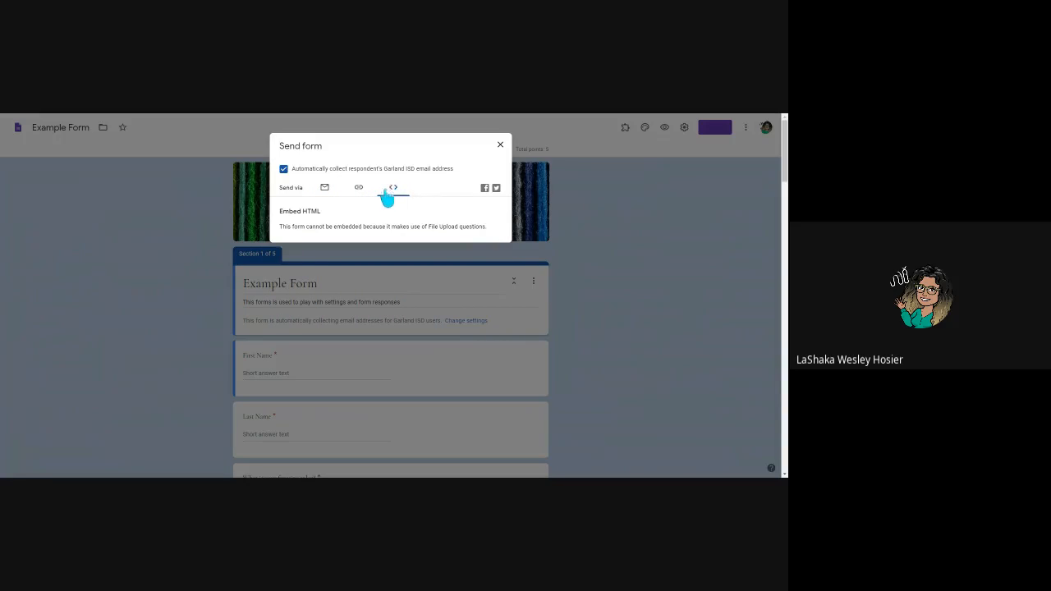
pyautogui.click(500, 146)
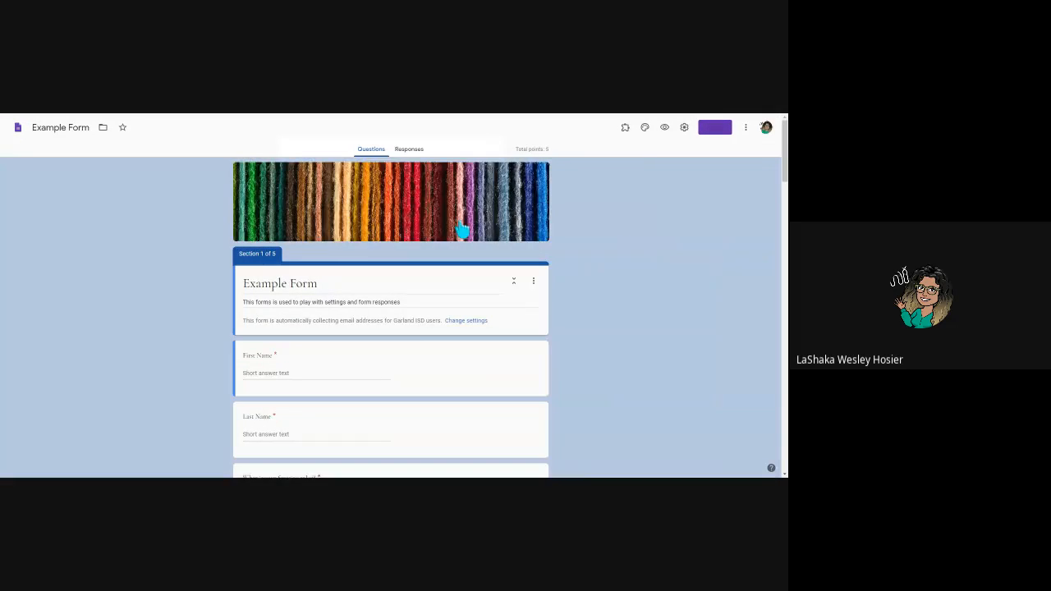
pyautogui.scroll(-2, 419, 327)
pyautogui.scroll(-5, 419, 327)
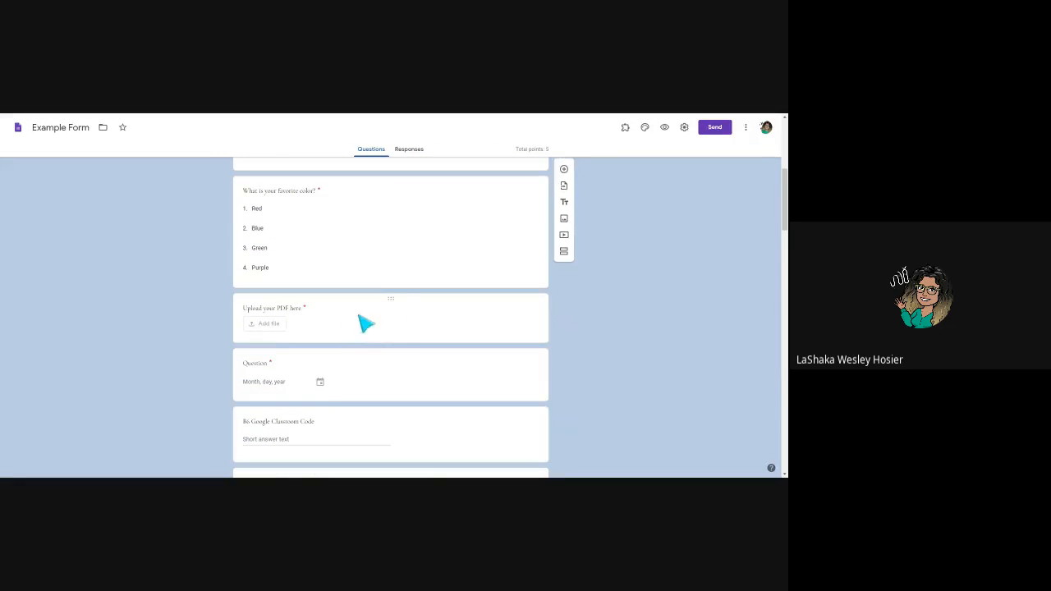
pyautogui.click(497, 314)
pyautogui.scroll(-2, 509, 370)
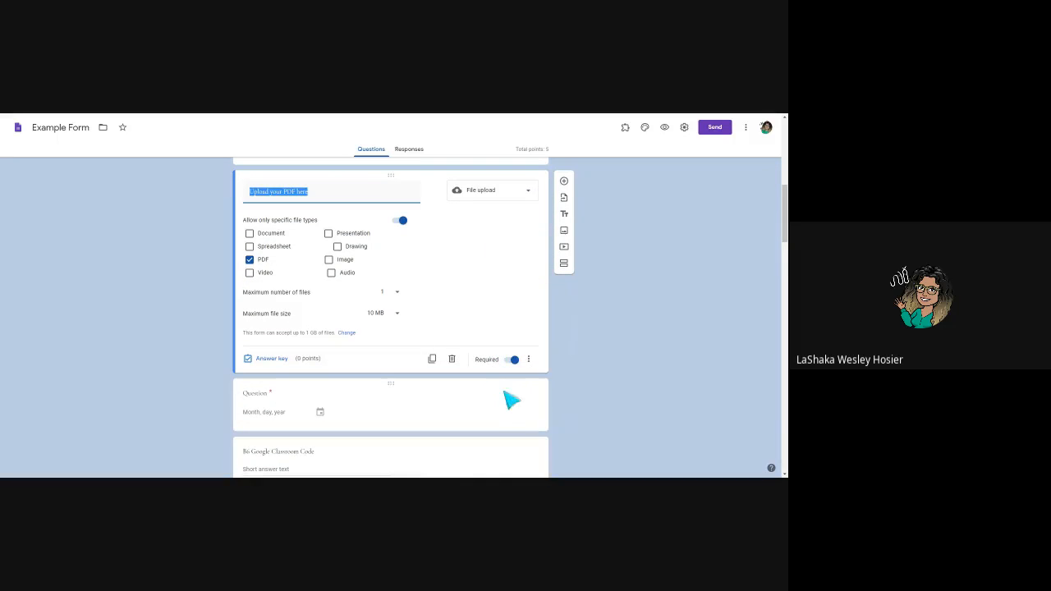
pyautogui.click(454, 364)
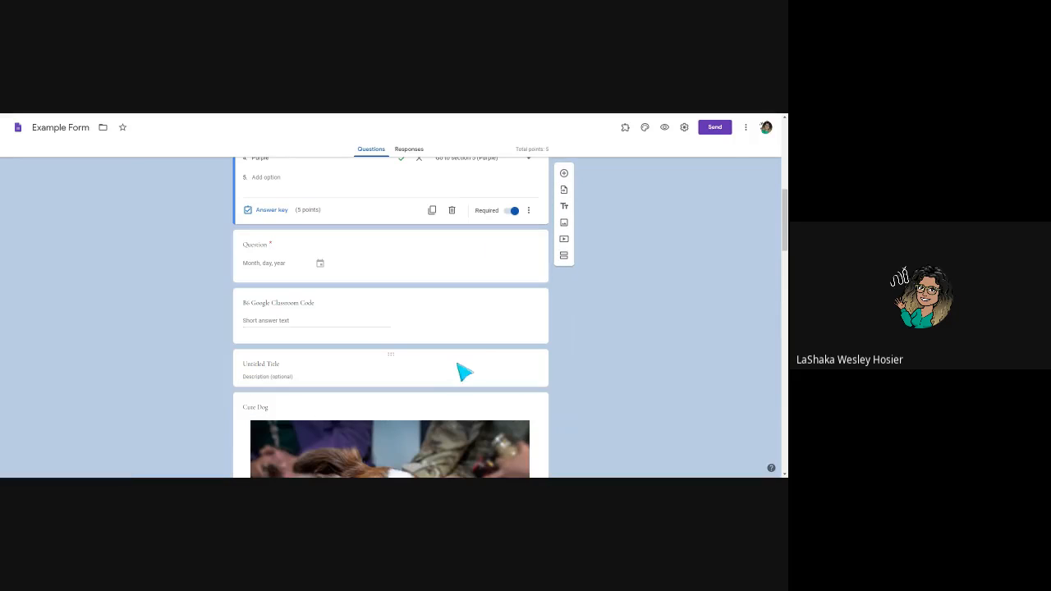
# Copy the form's iframe embed code and return to the Canvas assignment.
pyautogui.click(716, 128)
pyautogui.click(393, 189)
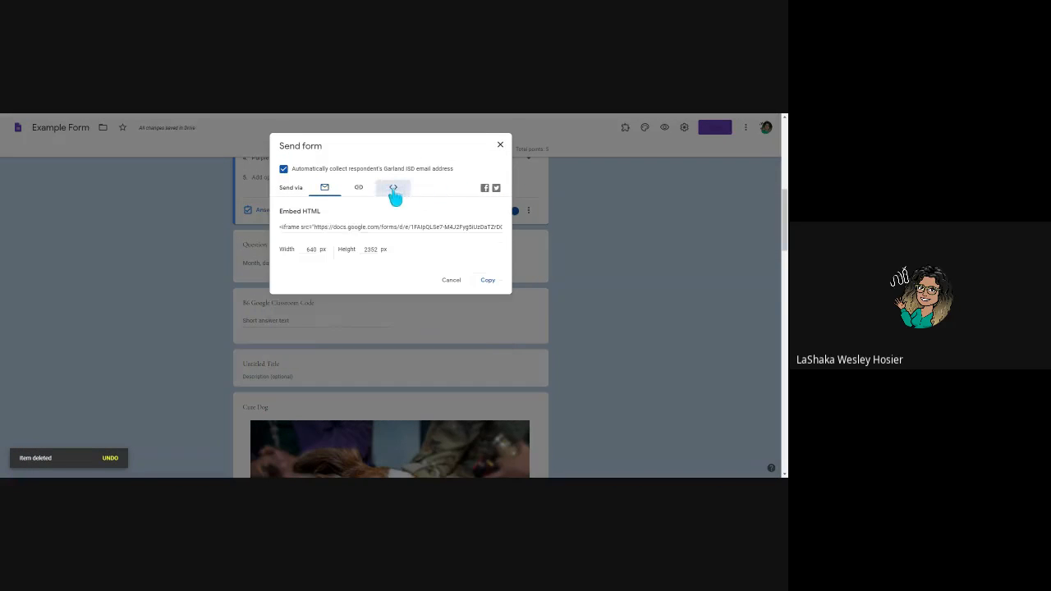
pyautogui.click(286, 230)
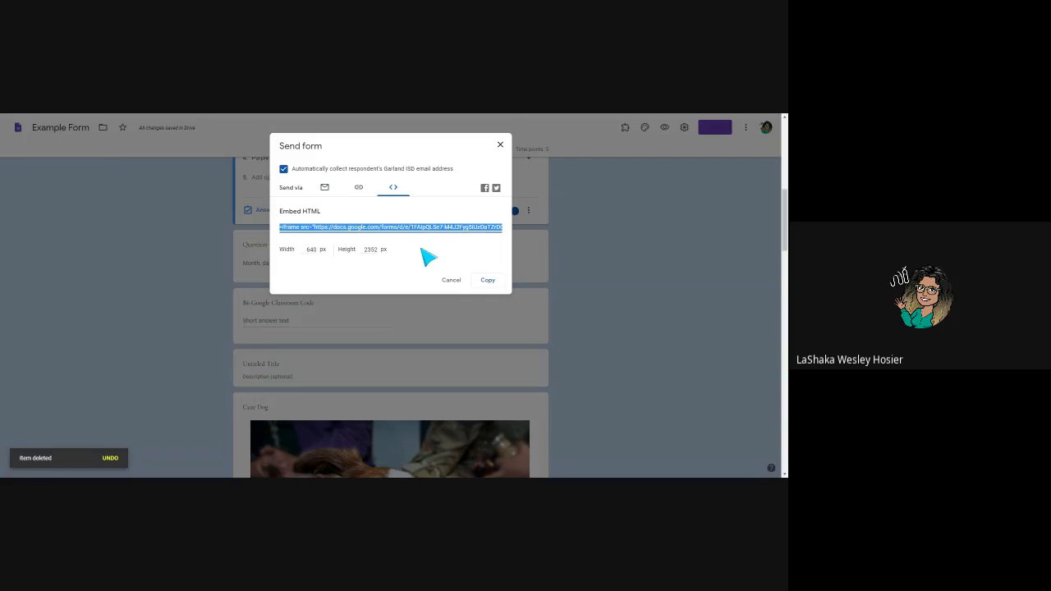
pyautogui.click(487, 282)
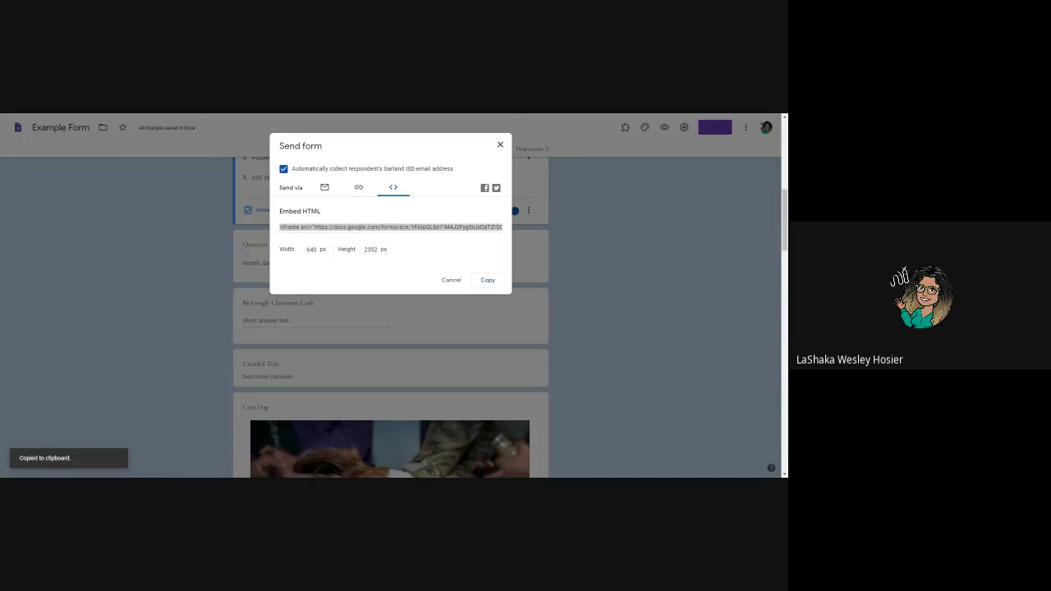
pyautogui.hotkey('ctrl', 'Tab')
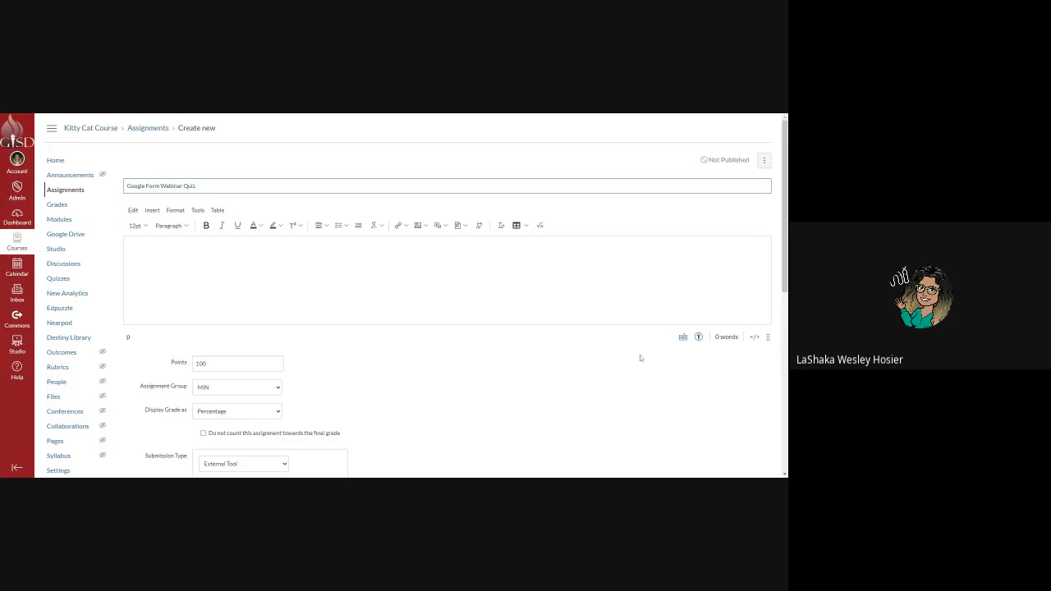
# Paste the form's embed code into the assignment description through the HTML view.
pyautogui.click(755, 337)
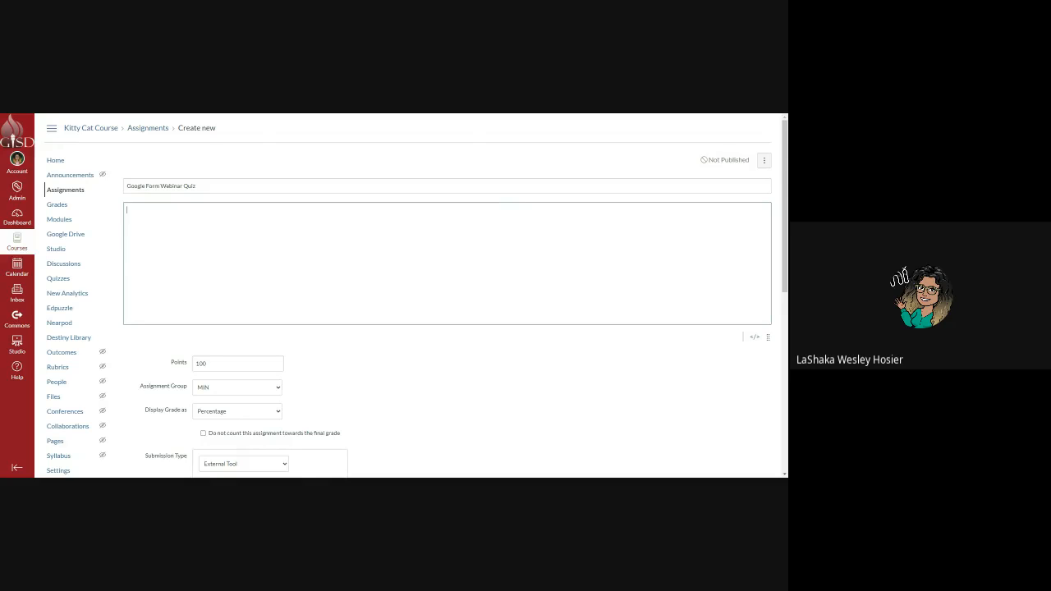
pyautogui.hotkey('ctrl', 'v')
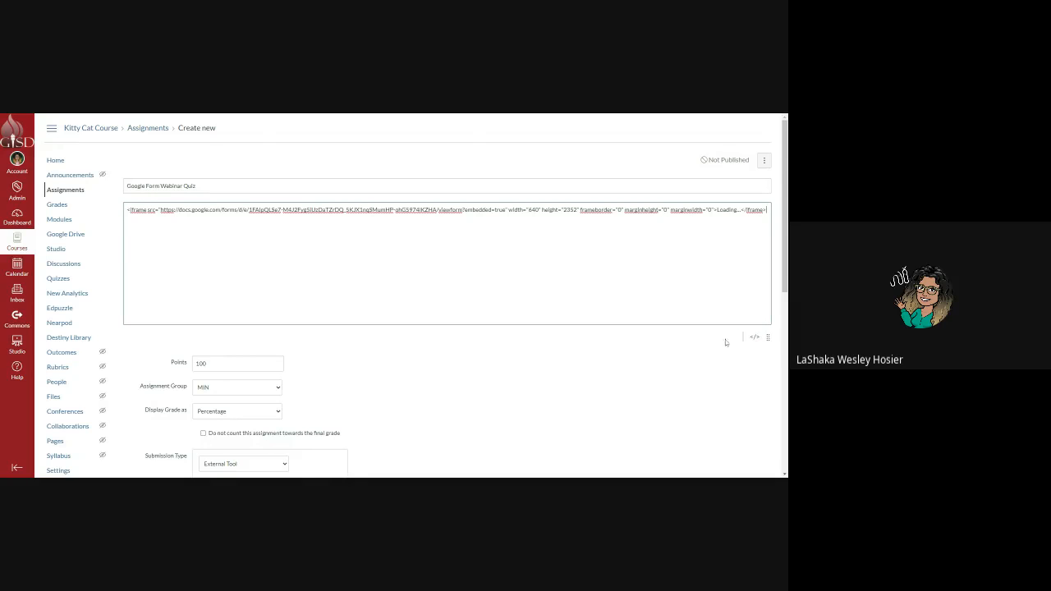
pyautogui.click(754, 338)
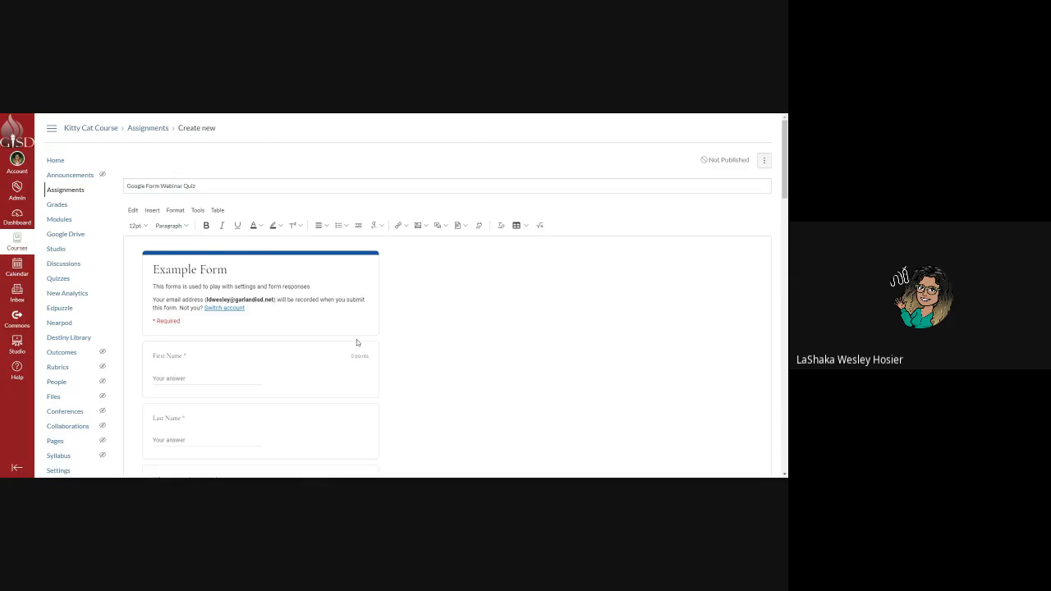
pyautogui.scroll(-3, 356, 340)
pyautogui.scroll(-1, 356, 339)
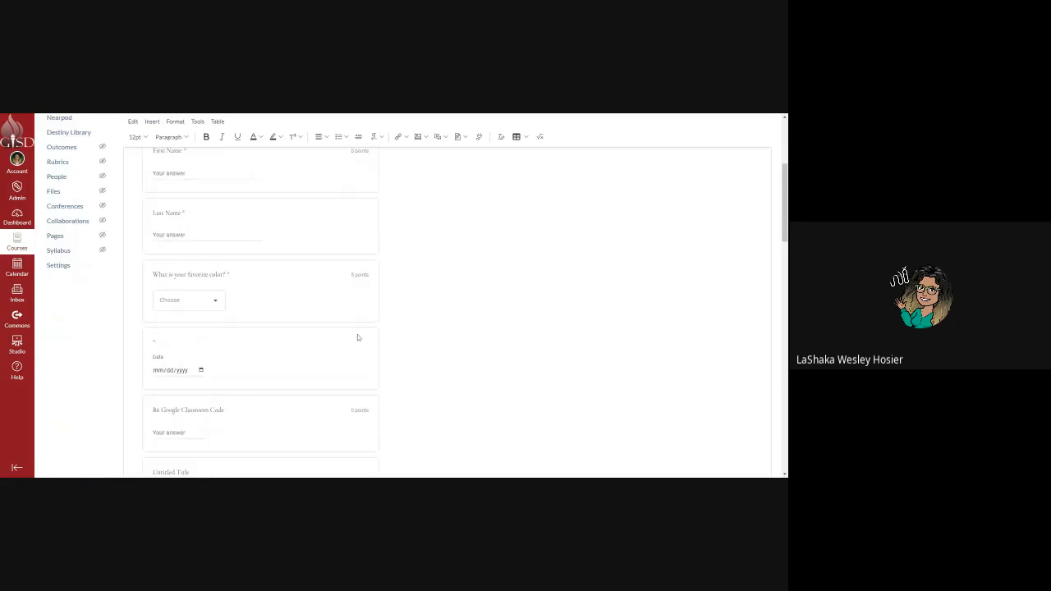
pyautogui.scroll(-2, 338, 238)
pyautogui.scroll(-10, 342, 262)
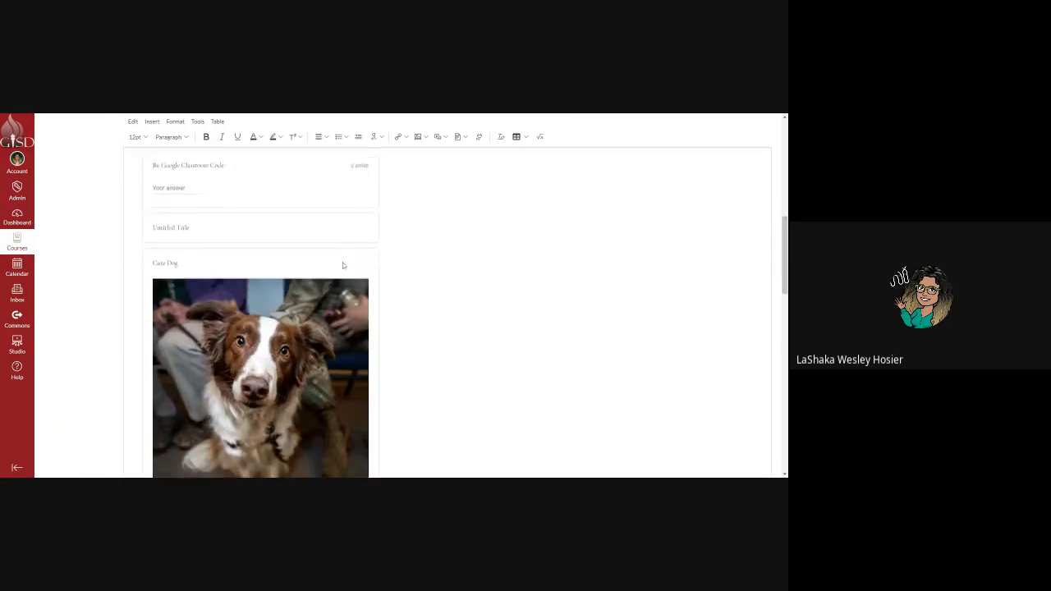
pyautogui.scroll(-3, 343, 268)
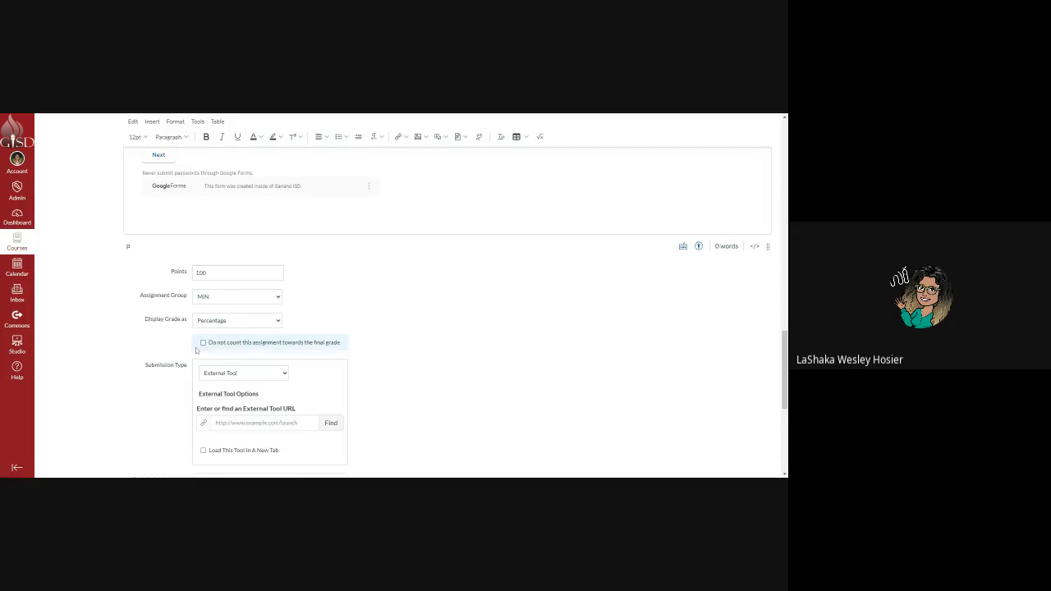
pyautogui.scroll(-2, 194, 332)
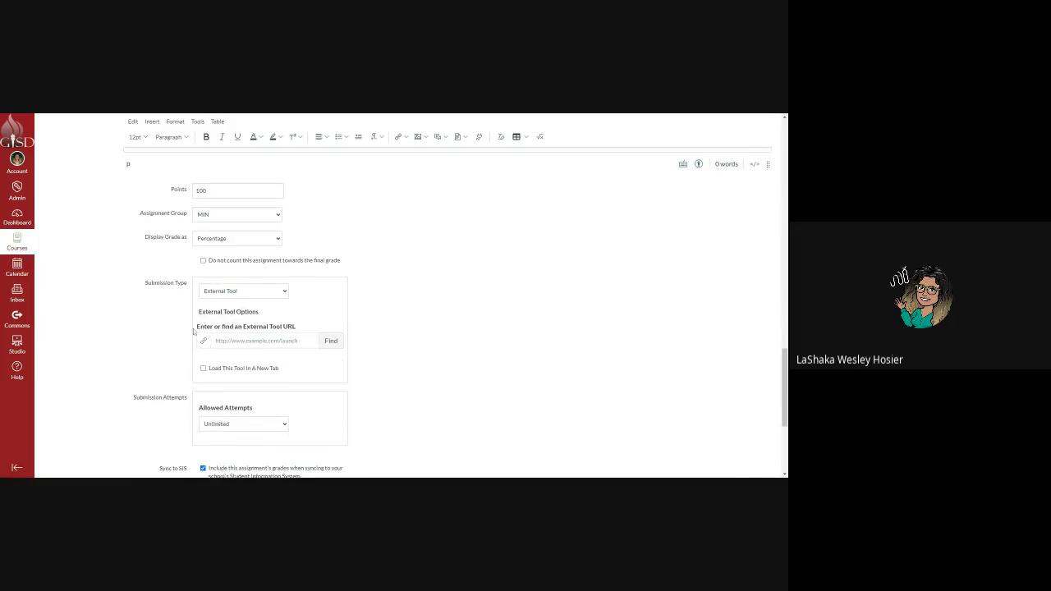
# Set the assignment's submission type to No Submission.
pyautogui.click(275, 303)
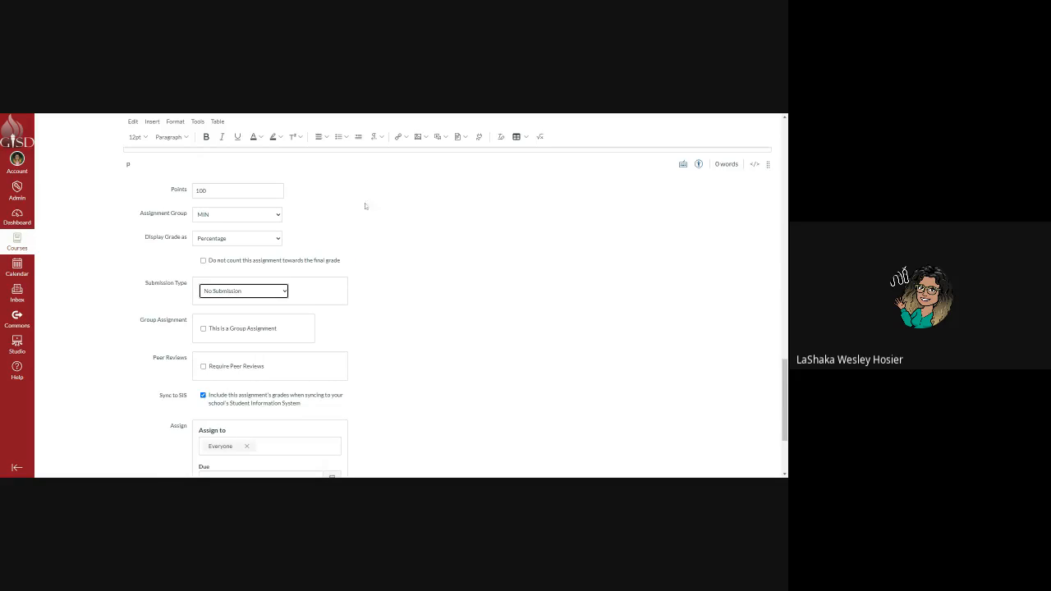
pyautogui.scroll(5, 341, 246)
pyautogui.scroll(-3, 342, 250)
pyautogui.scroll(3, 337, 250)
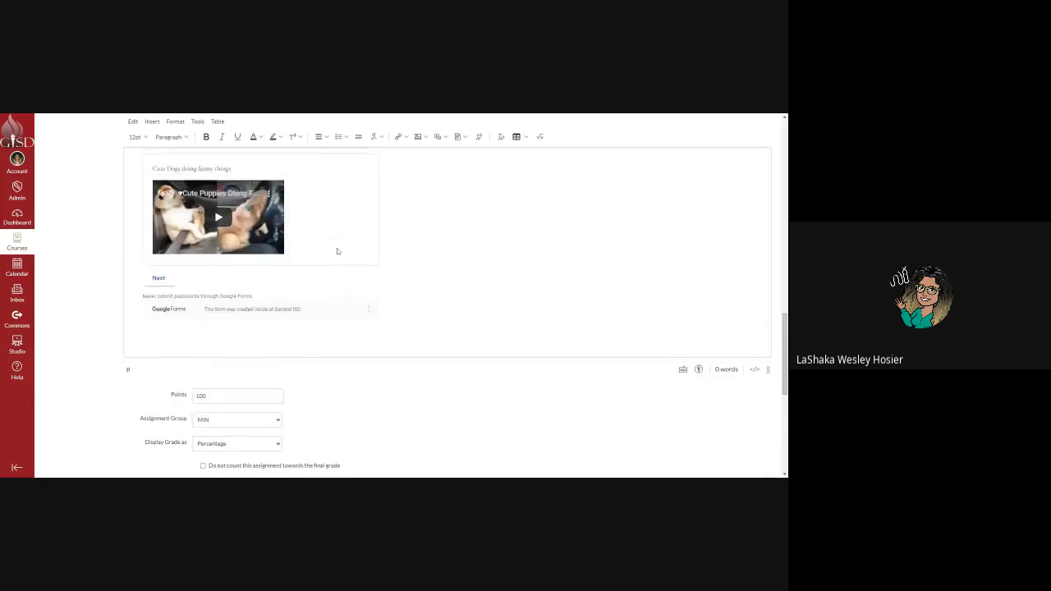
pyautogui.click(161, 284)
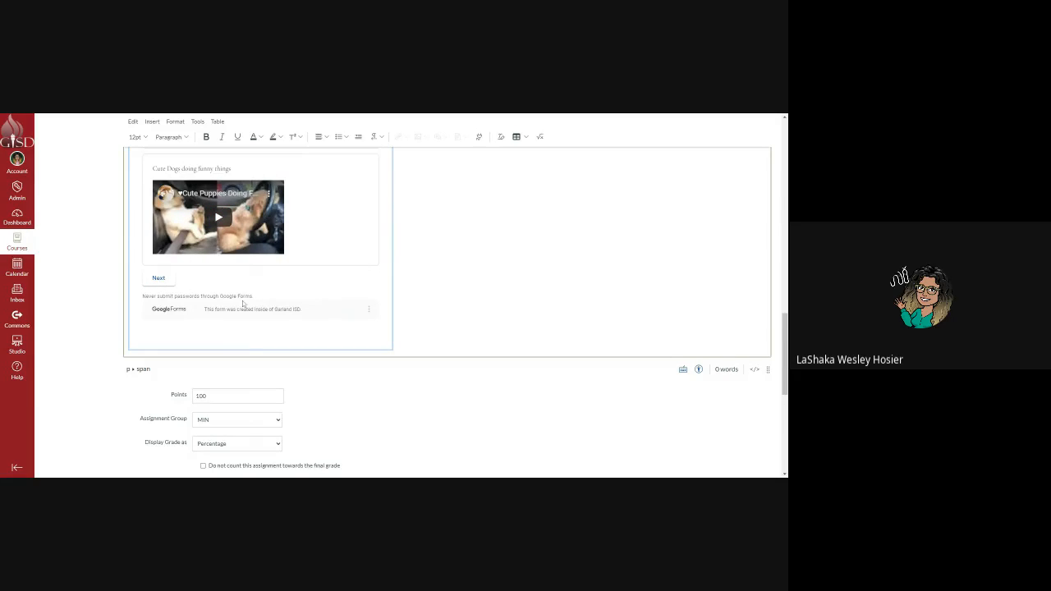
pyautogui.scroll(-5, 318, 319)
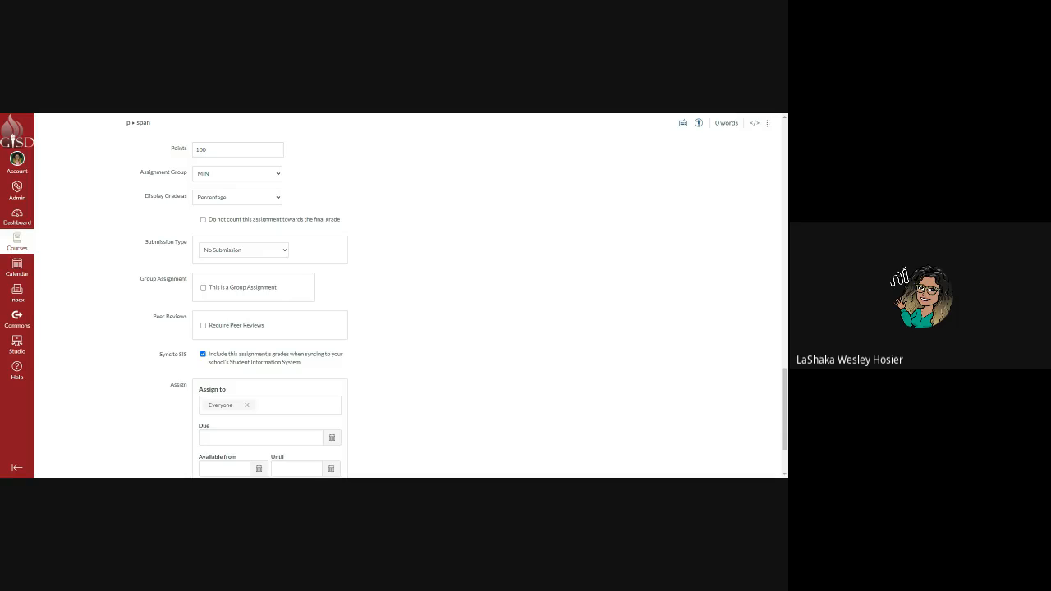
pyautogui.scroll(-2, 321, 269)
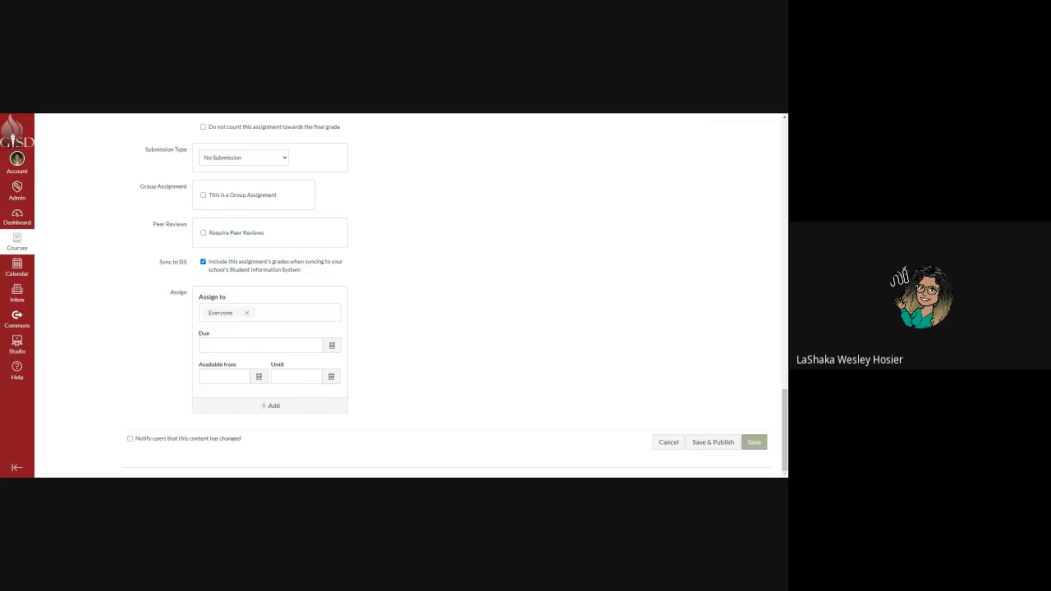
# Make the assignment due August 19 at 11:59pm and save and publish it.
pyautogui.click(332, 345)
pyautogui.click(248, 419)
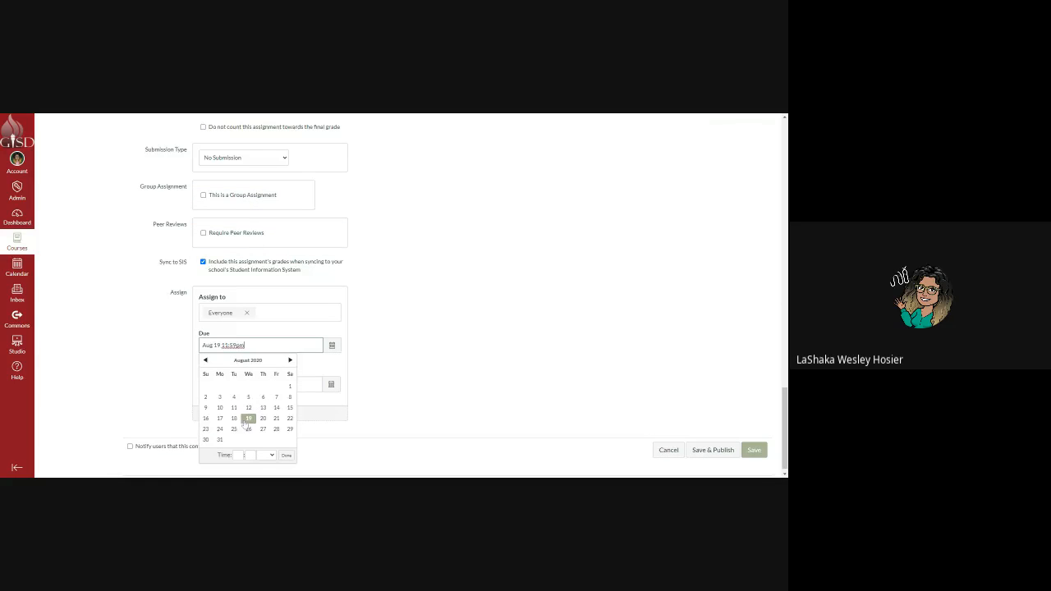
pyautogui.click(378, 352)
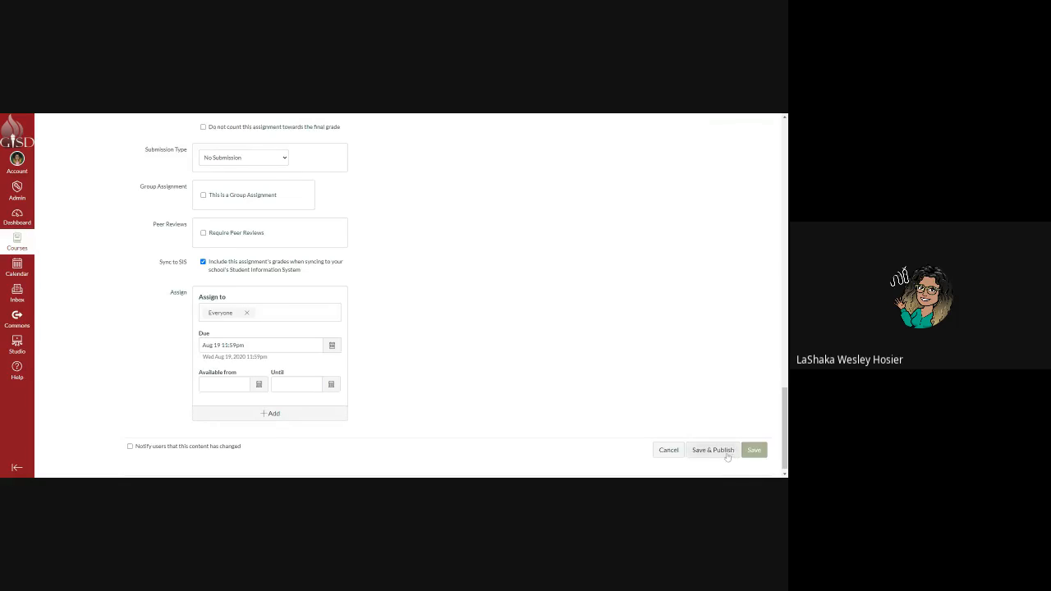
pyautogui.click(726, 454)
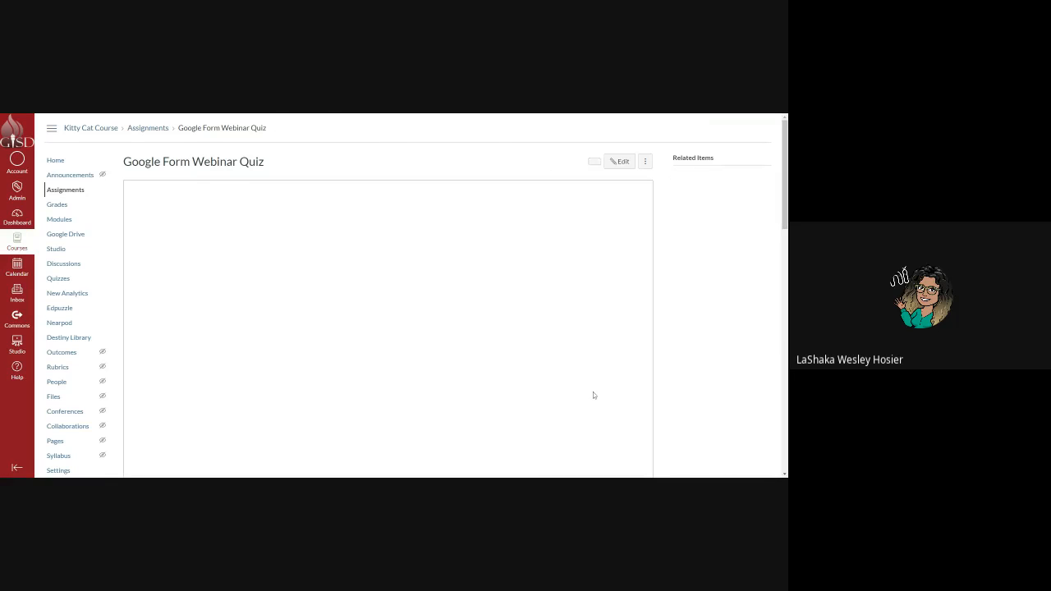
# Fill in sample first and last names and choose Red as the favourite colour.
pyautogui.scroll(-4, 392, 359)
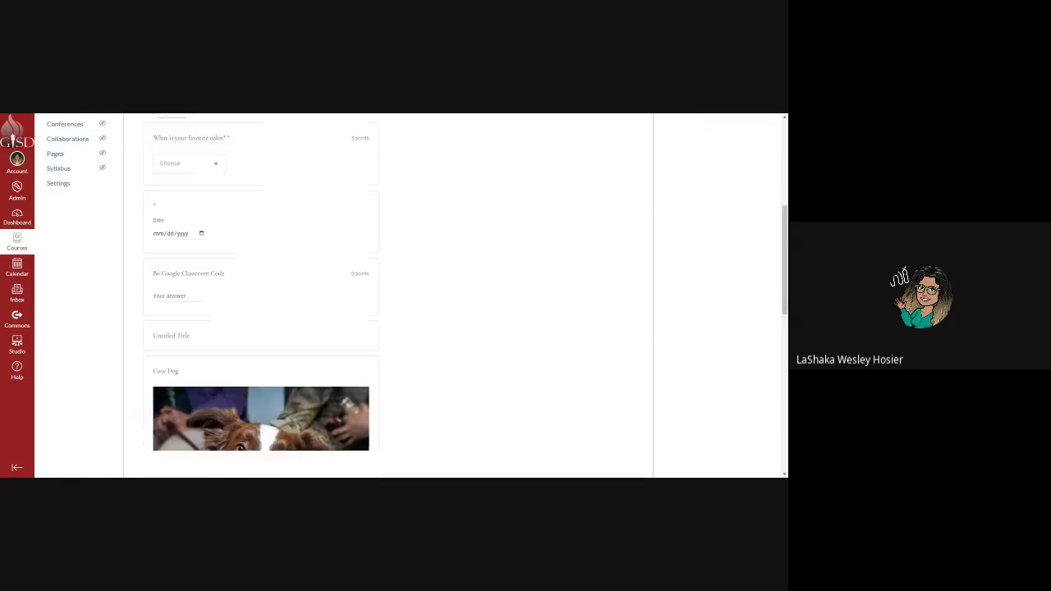
pyautogui.scroll(-6, 226, 361)
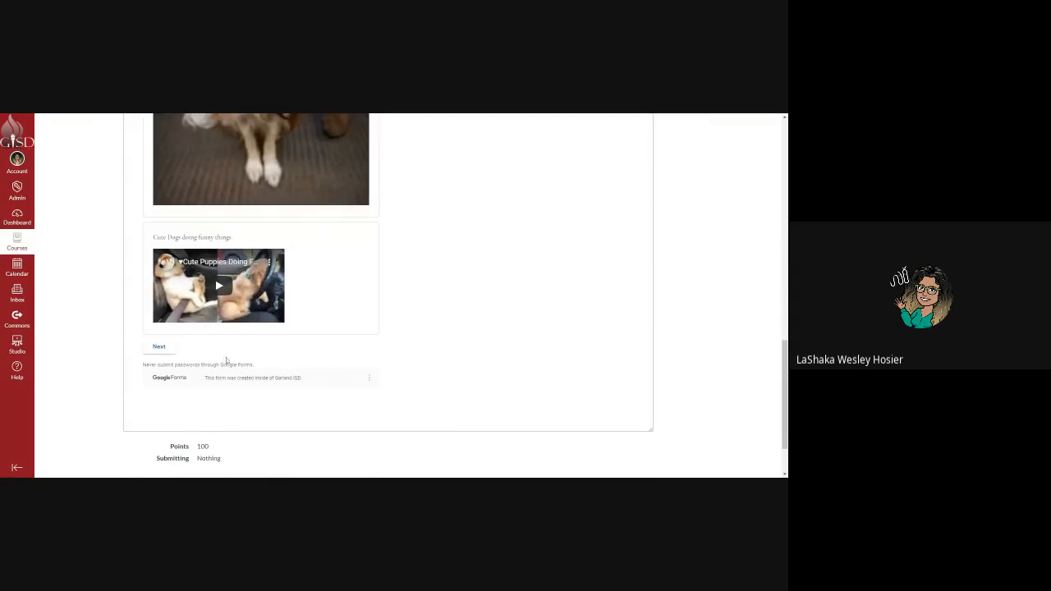
pyautogui.click(160, 347)
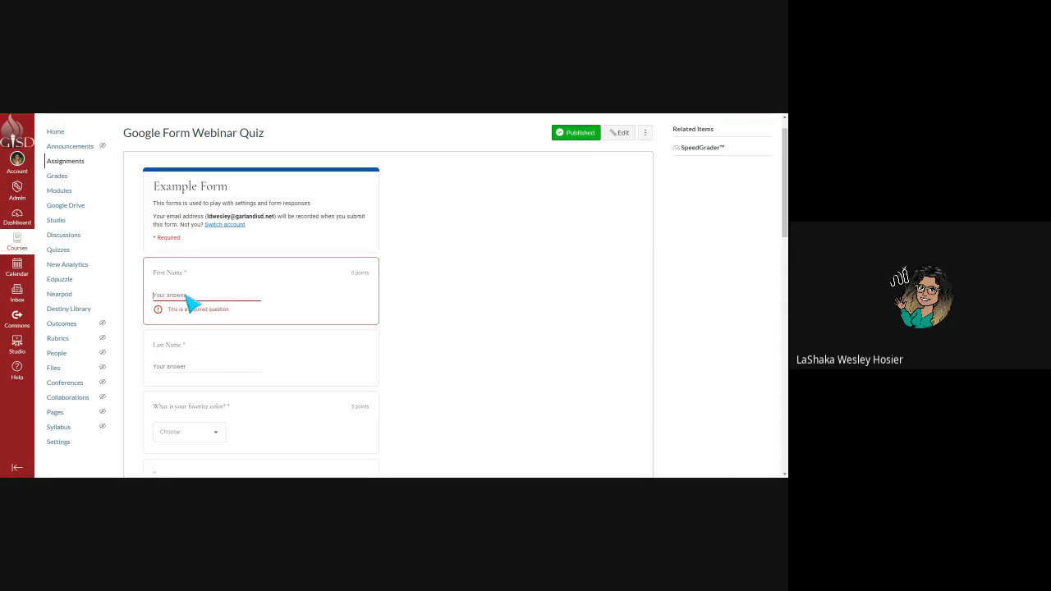
pyautogui.write('dfbdafb')
pyautogui.click(197, 361)
pyautogui.write('adfbadfb')
pyautogui.click(194, 422)
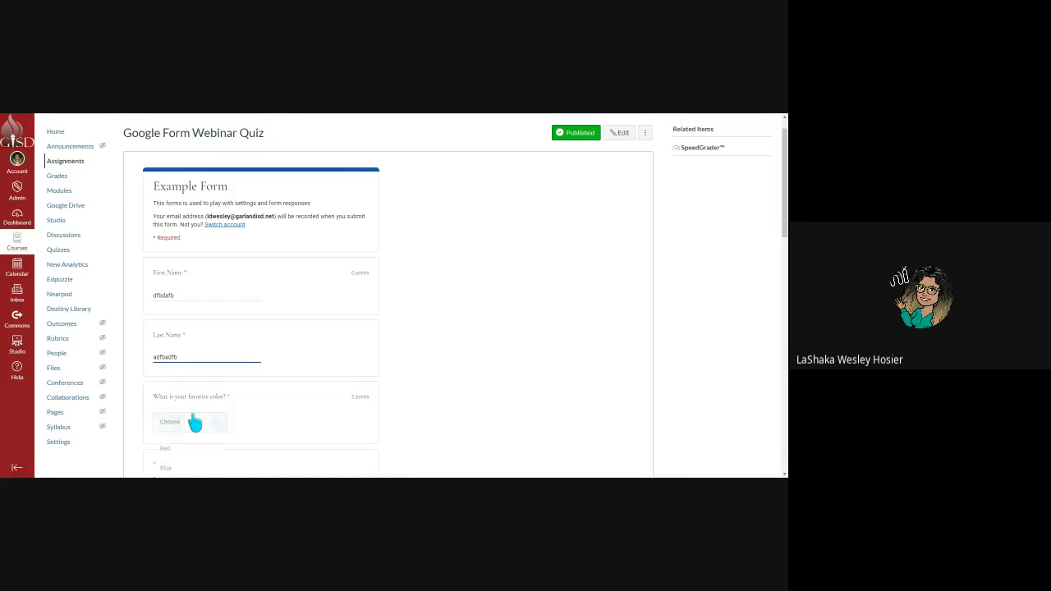
pyautogui.click(192, 446)
pyautogui.scroll(-4, 193, 353)
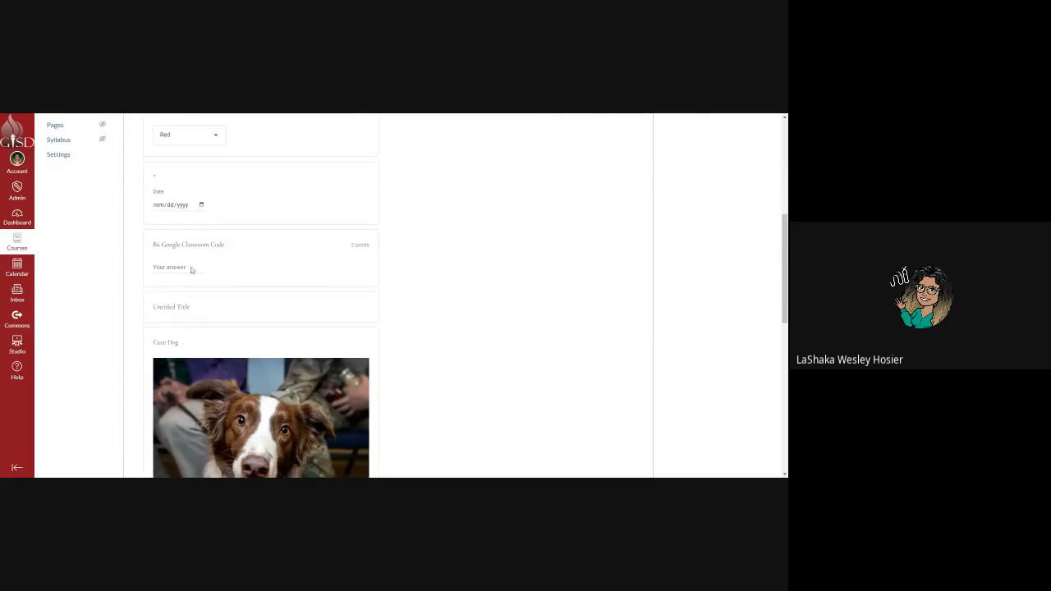
# Enter 08/19/2020 as the date and a classroom code, correcting the rejected code.
pyautogui.click(203, 210)
pyautogui.write('08192020')
pyautogui.click(188, 276)
pyautogui.write('avsasdfvad')
pyautogui.scroll(-5, 201, 294)
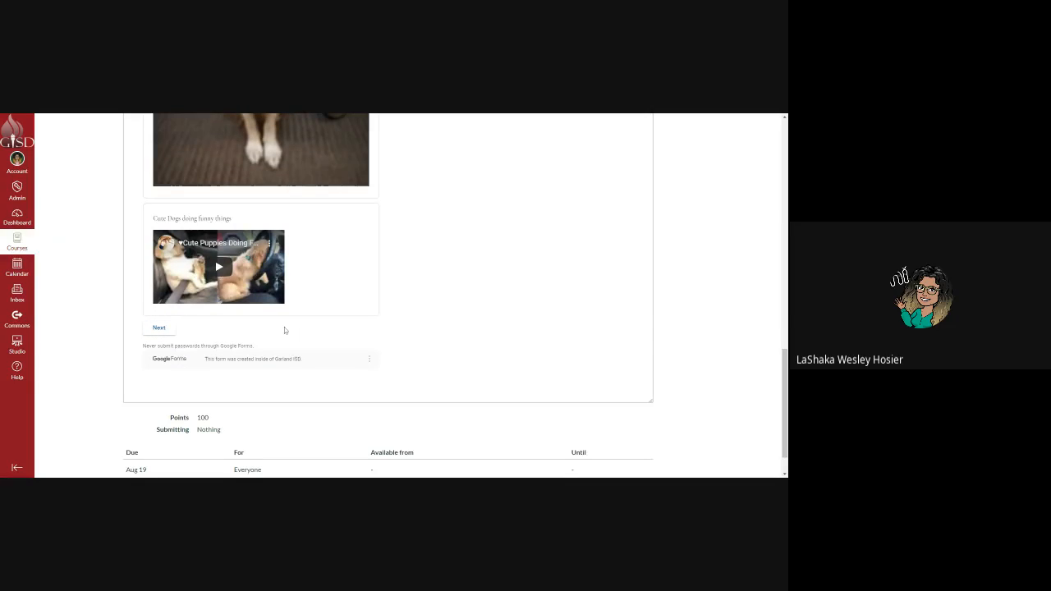
pyautogui.click(168, 331)
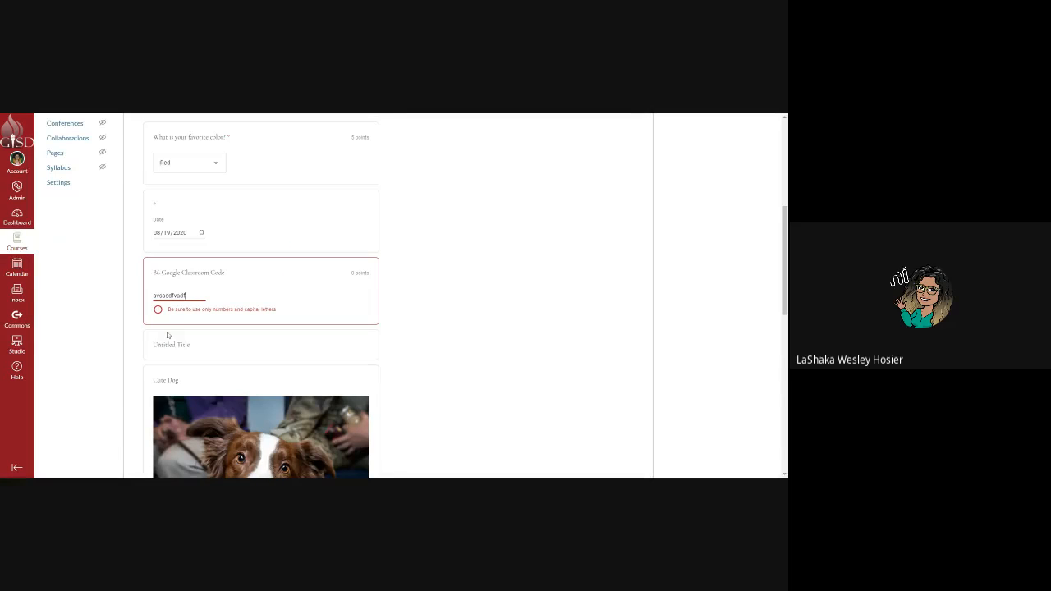
pyautogui.press('BackSpace')
pyautogui.press('BackSpace')
pyautogui.press('BackSpace')
pyautogui.press('BackSpace')
pyautogui.press('BackSpace')
pyautogui.press('BackSpace')
pyautogui.press('BackSpace')
pyautogui.press('BackSpace')
pyautogui.press('BackSpace')
pyautogui.press('BackSpace')
pyautogui.write('ASFJVJE')
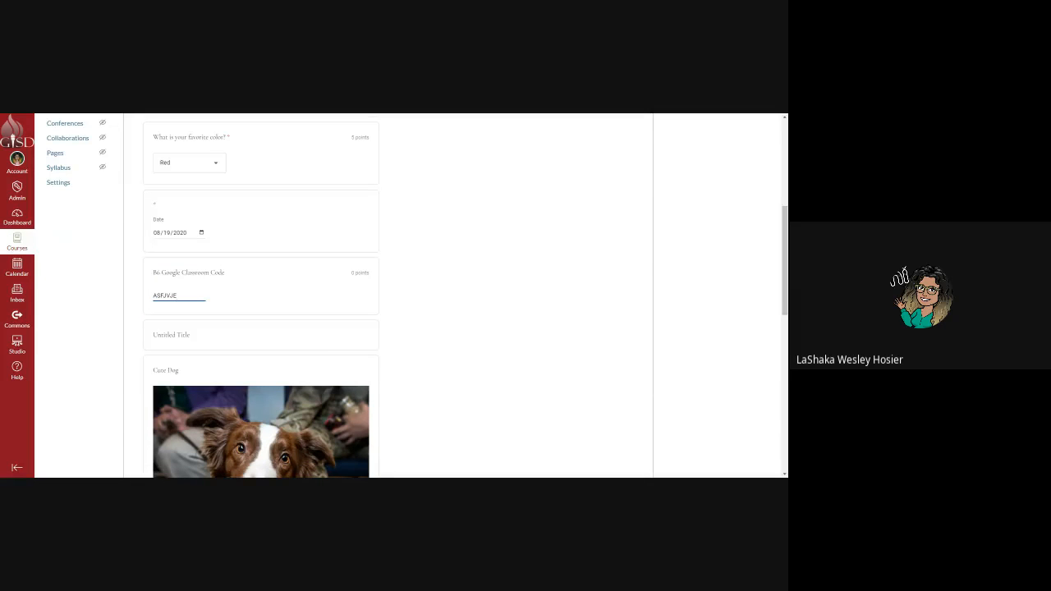
pyautogui.scroll(-10, 174, 285)
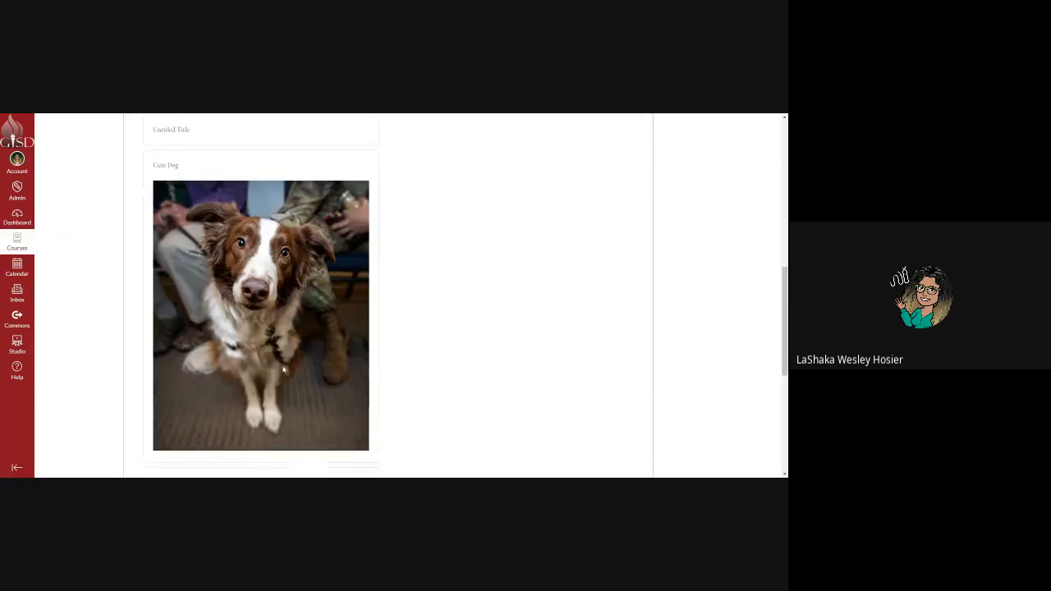
pyautogui.scroll(10, 174, 285)
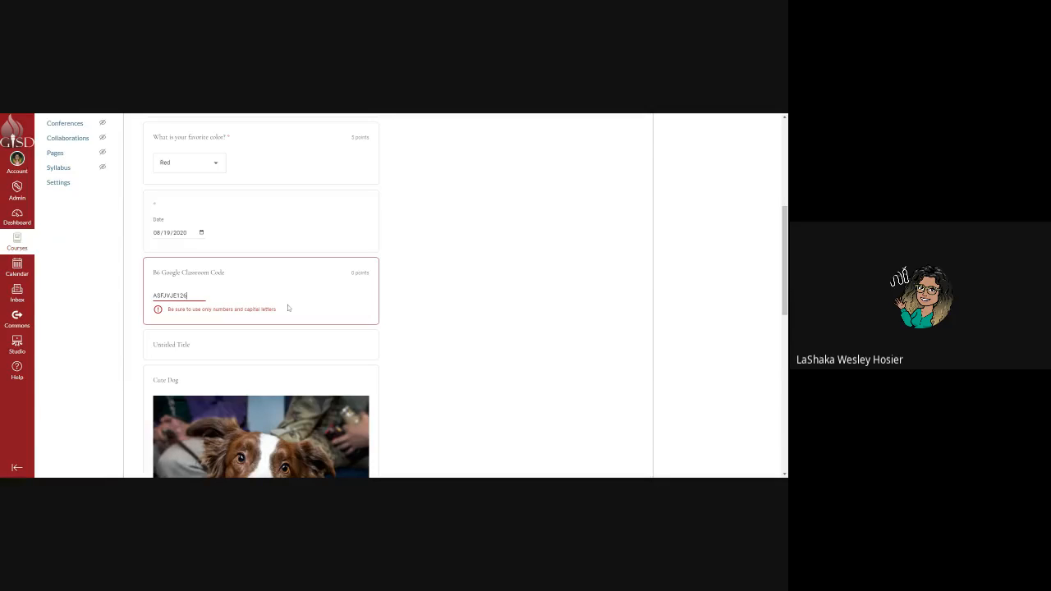
pyautogui.write('126')
pyautogui.scroll(-10, 316, 333)
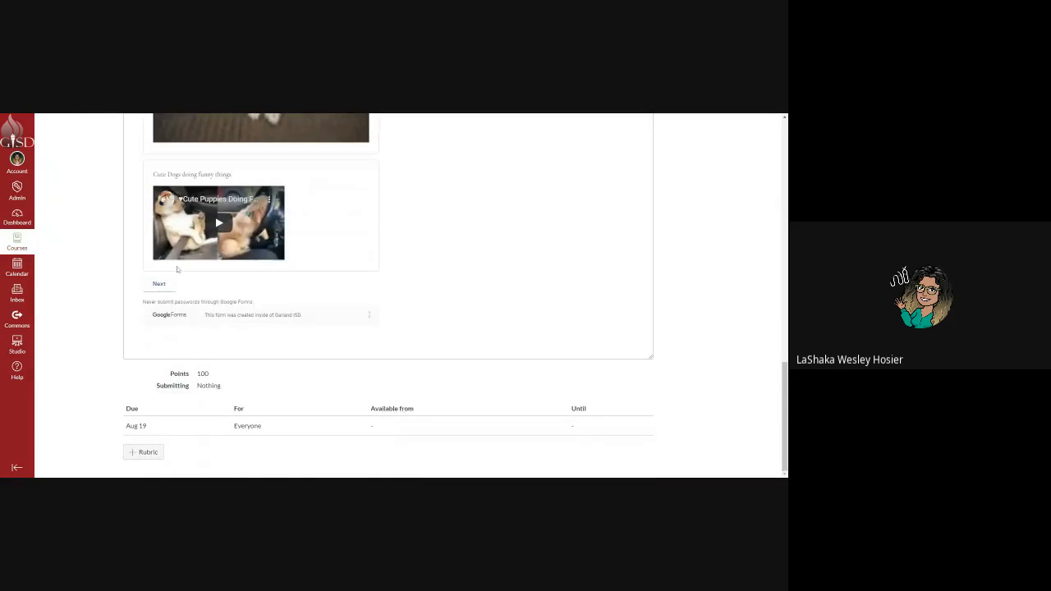
pyautogui.scroll(10, 176, 269)
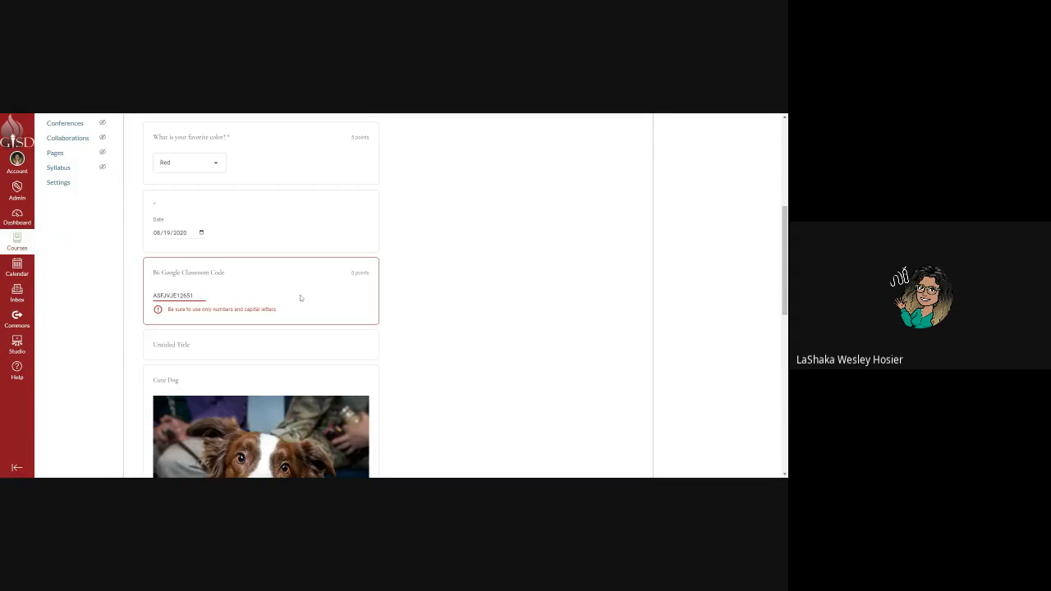
pyautogui.scroll(-10, 173, 289)
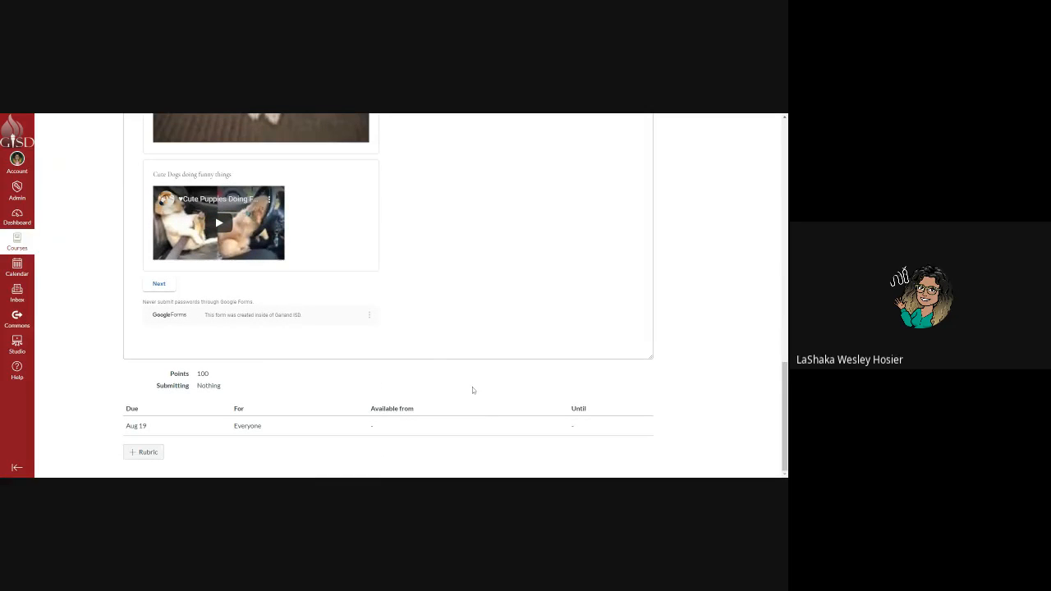
pyautogui.scroll(20, 486, 357)
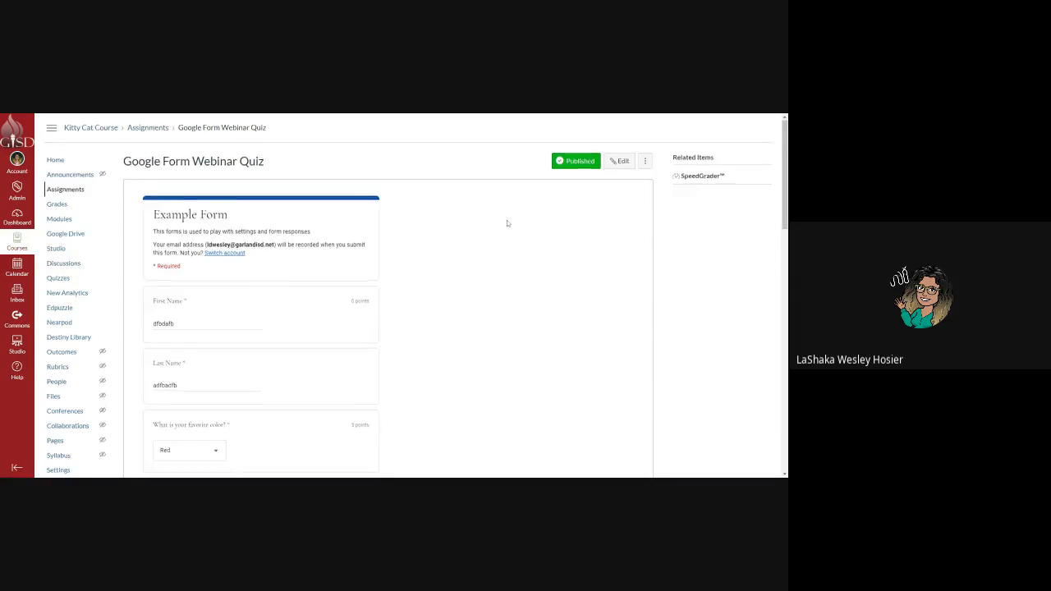
pyautogui.scroll(-3, 506, 222)
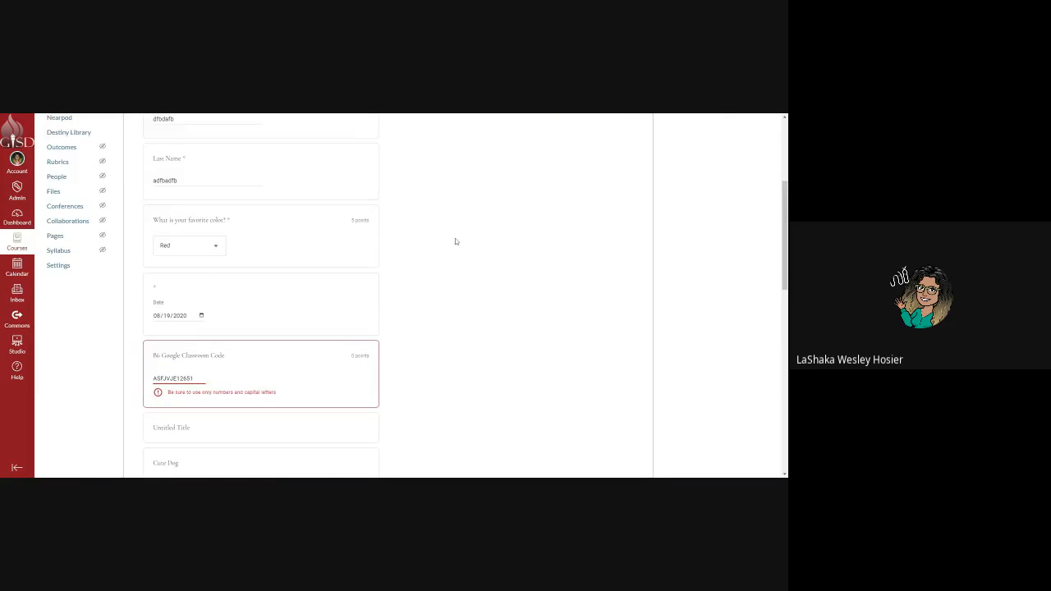
pyautogui.scroll(-6, 455, 238)
pyautogui.scroll(-4, 422, 246)
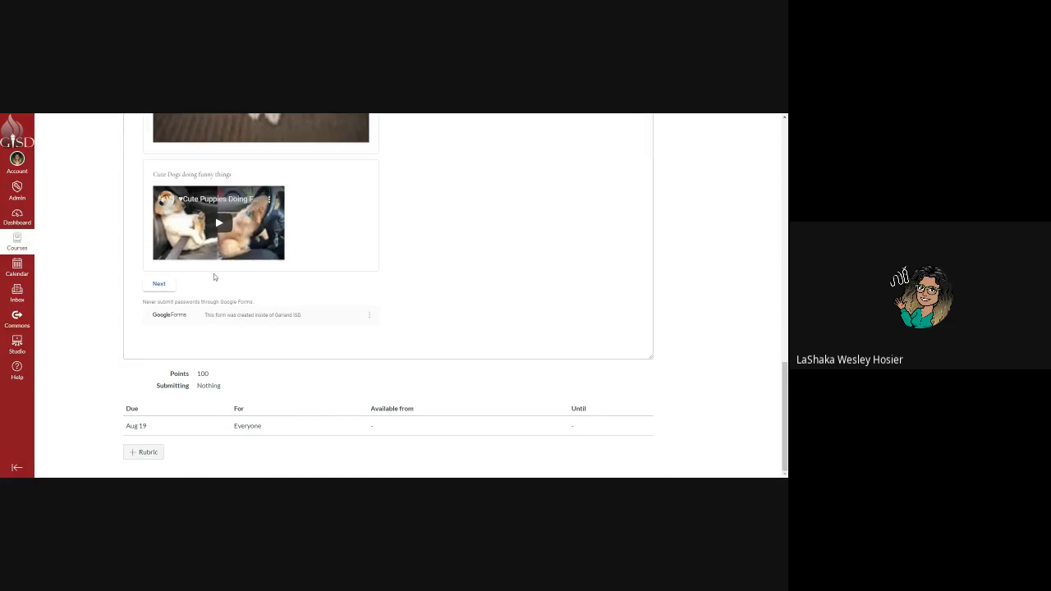
pyautogui.scroll(15, 140, 310)
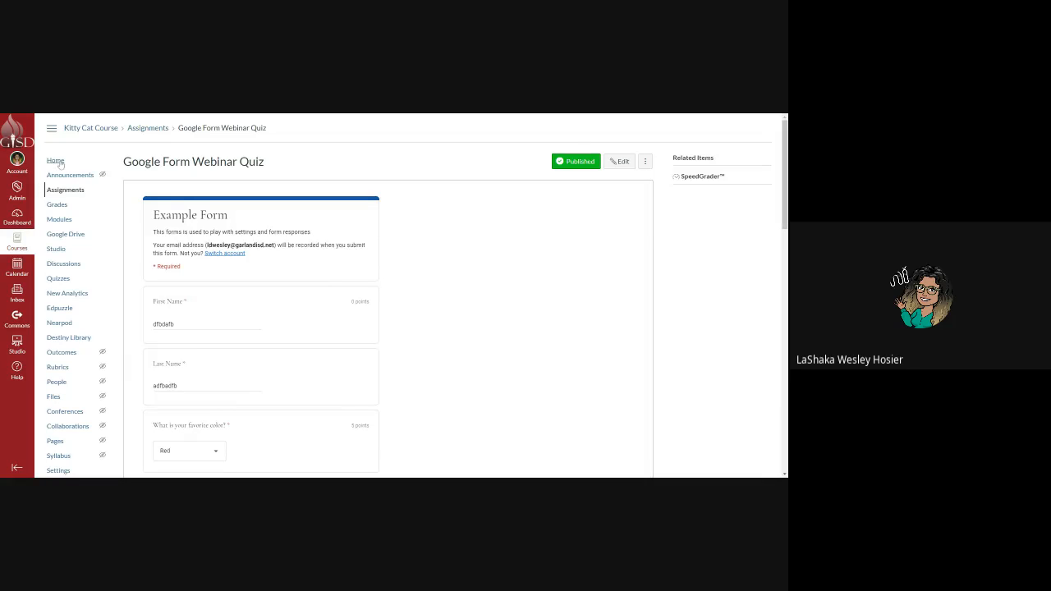
# Go to the Kitty Cat Course announcements and start a new announcement.
pyautogui.click(57, 161)
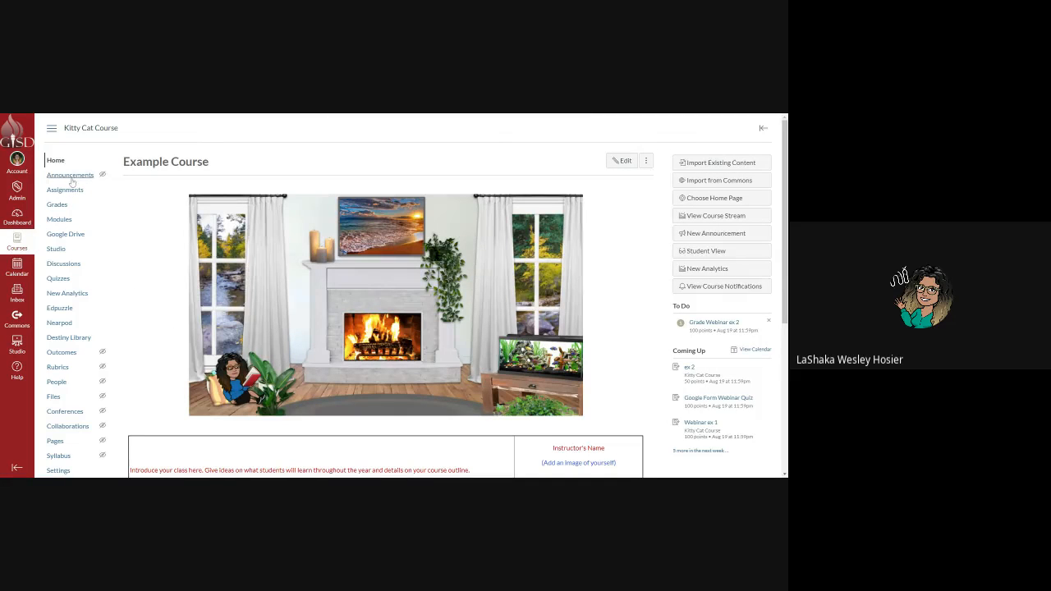
pyautogui.click(72, 179)
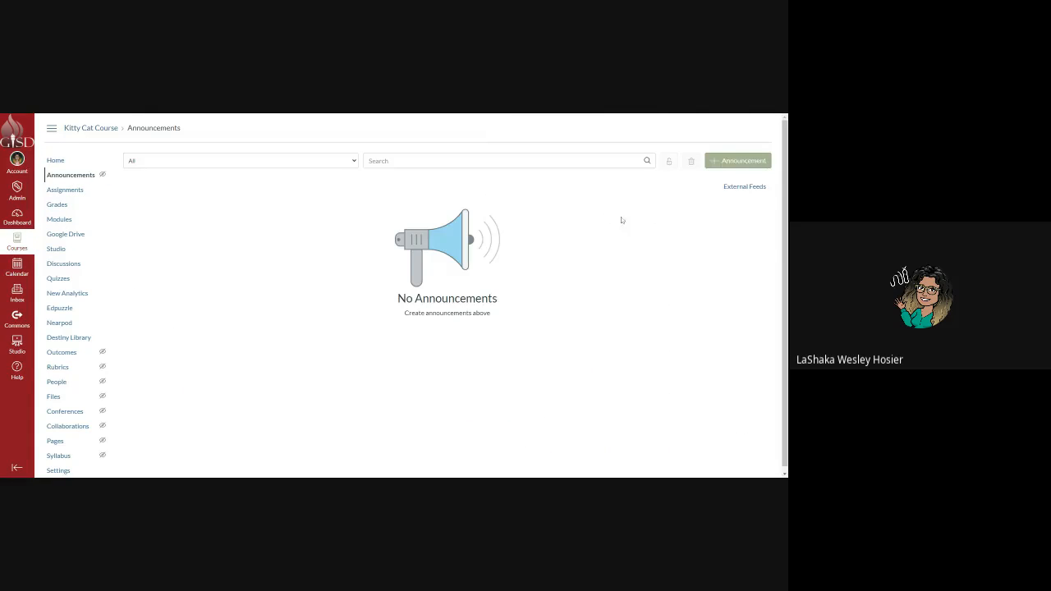
pyautogui.click(716, 160)
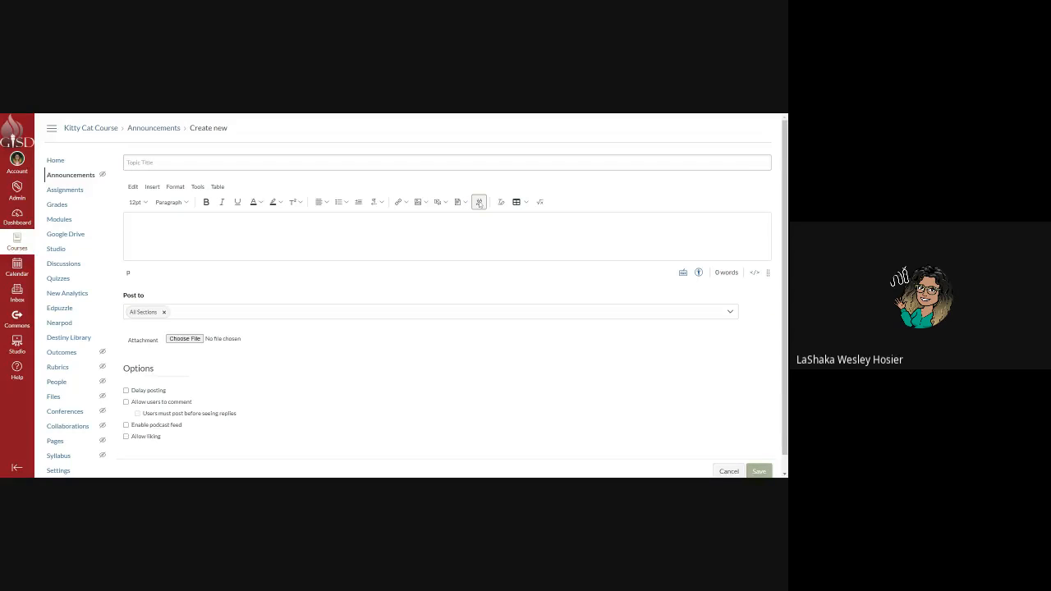
# Embed the ALFTA Button Google Slides file into the announcement body via Google Apps.
pyautogui.click(480, 202)
pyautogui.click(305, 331)
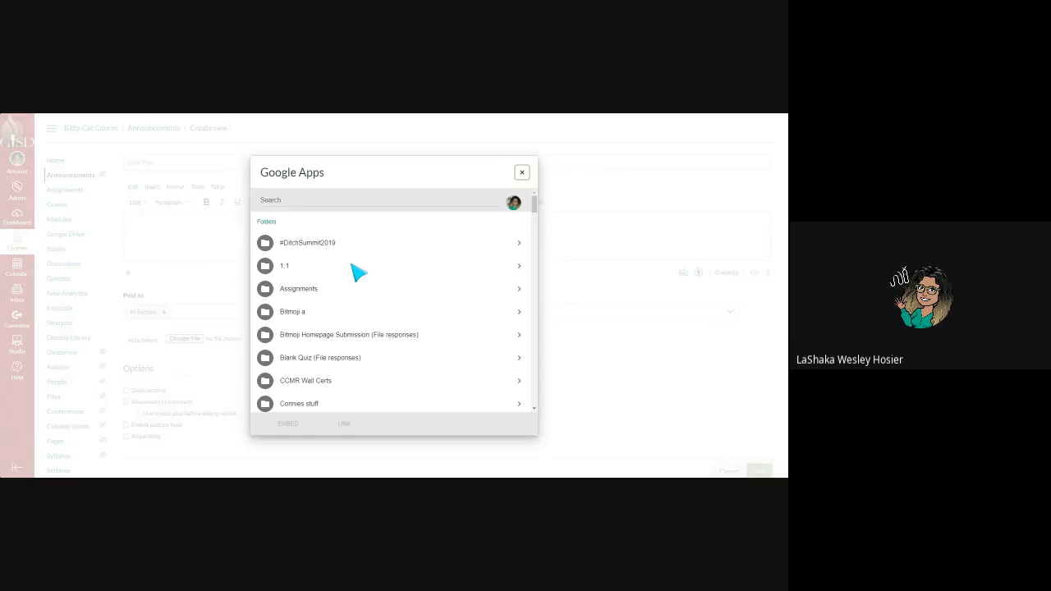
pyautogui.scroll(-8, 353, 272)
pyautogui.scroll(-10, 349, 274)
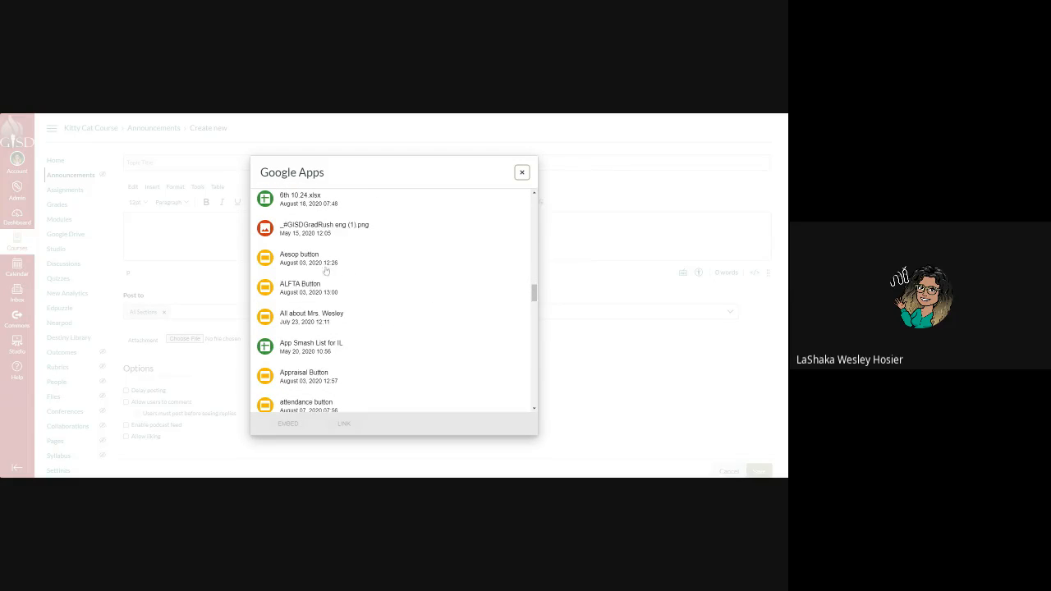
pyautogui.click(303, 292)
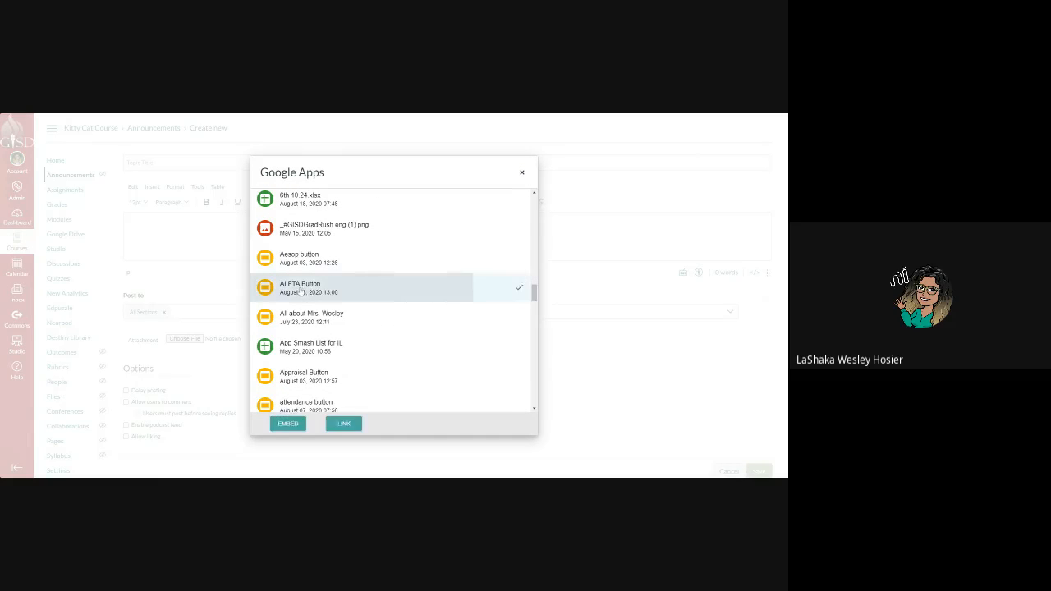
pyautogui.click(289, 425)
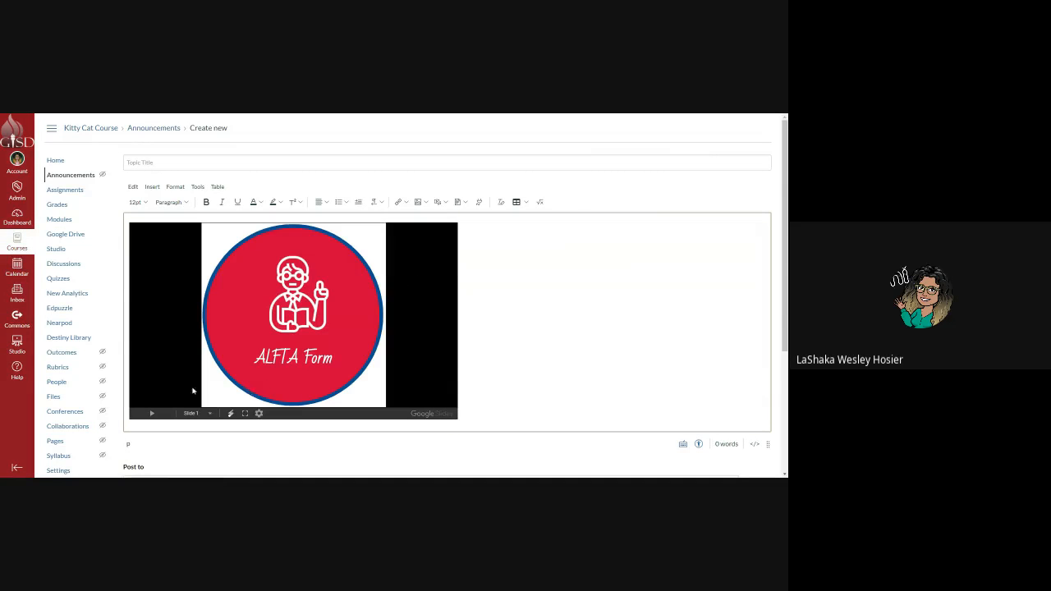
# Save and post the announcement.
pyautogui.scroll(-2, 752, 416)
pyautogui.scroll(-2, 615, 365)
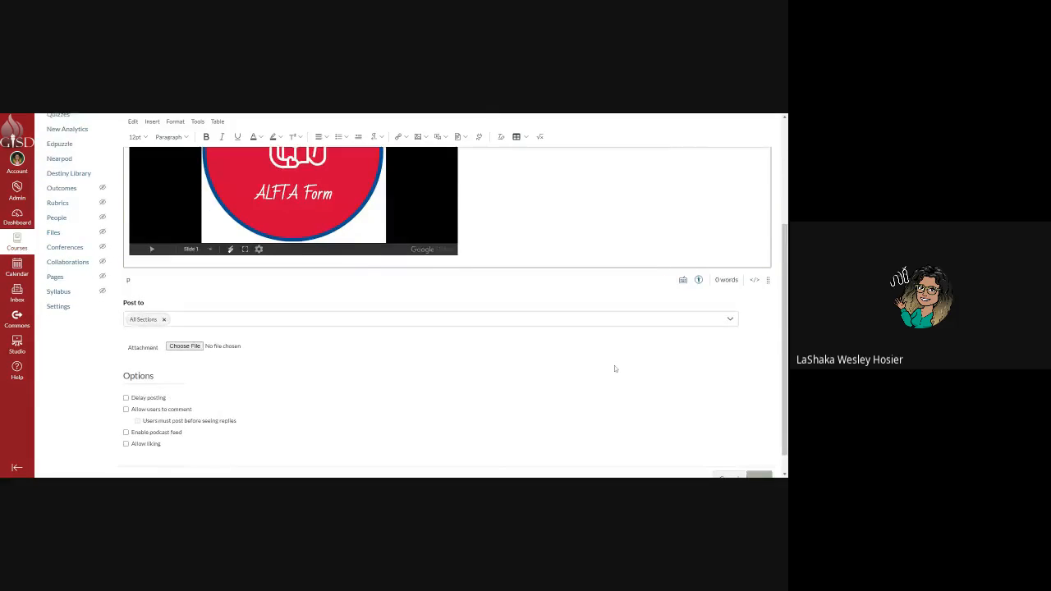
pyautogui.click(755, 454)
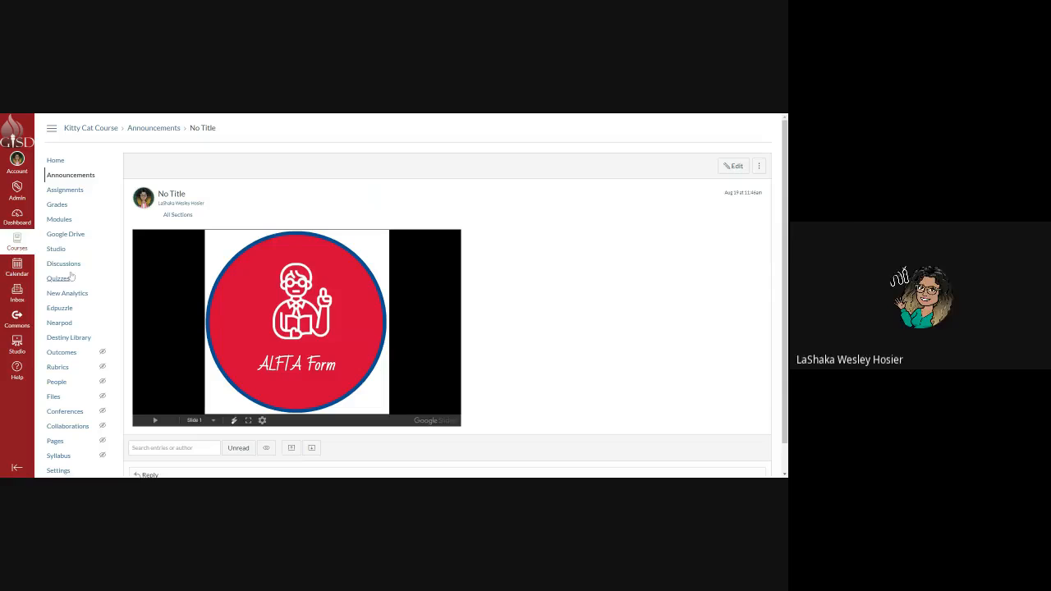
# Open the Google Form Webinar Quiz assignment and toggle the description's HTML view to inspect the embed code.
pyautogui.click(65, 191)
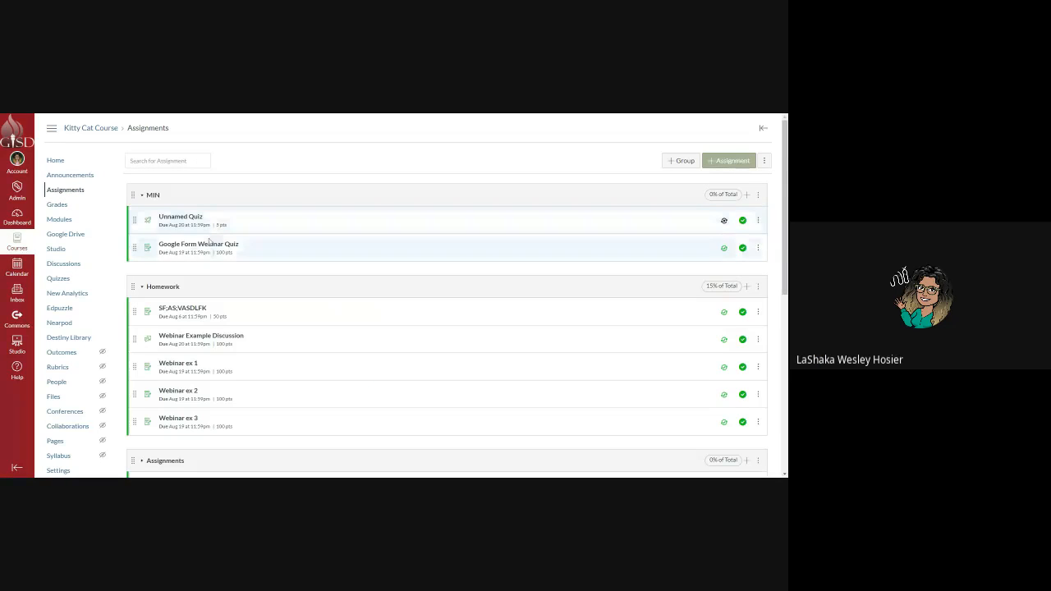
pyautogui.click(202, 250)
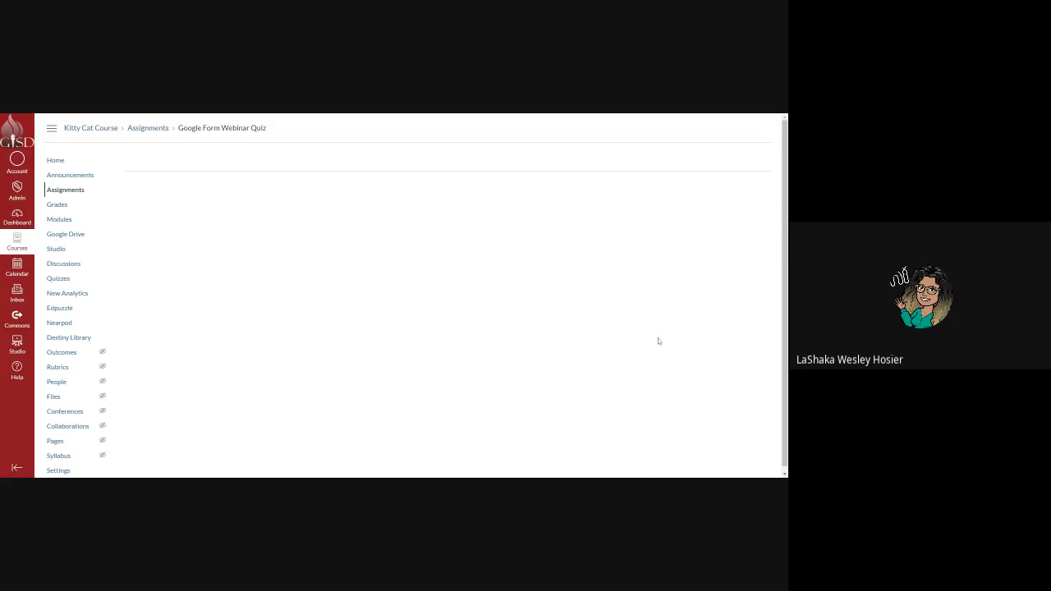
pyautogui.scroll(-1, 657, 353)
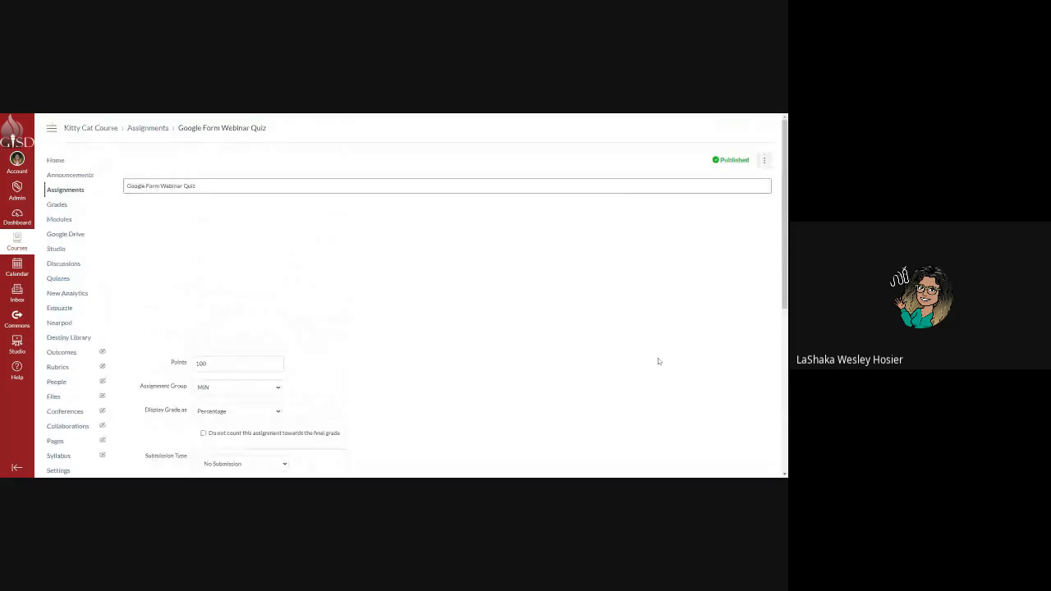
pyautogui.click(755, 337)
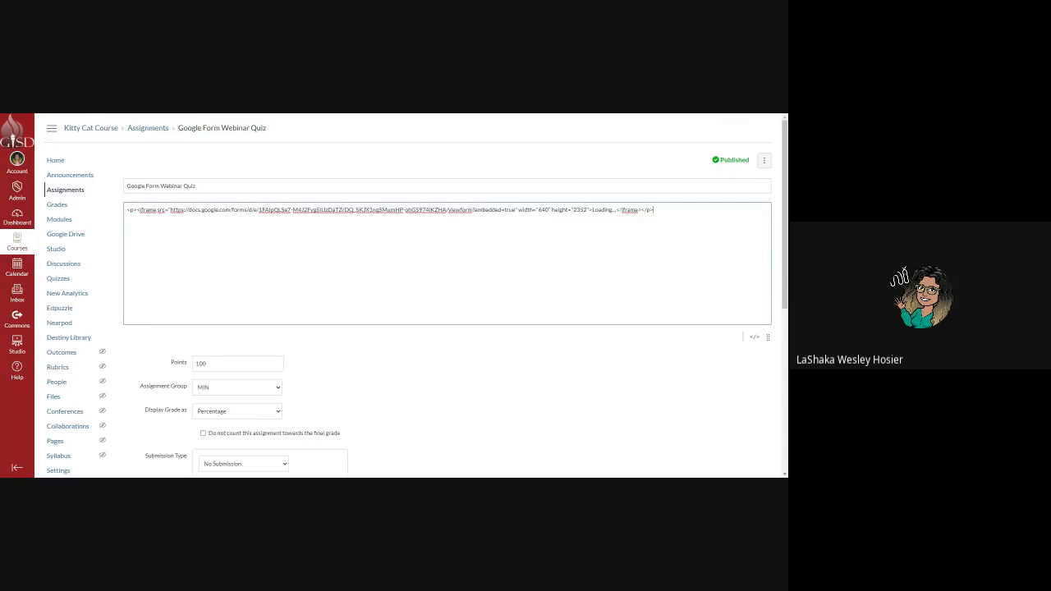
pyautogui.click(755, 337)
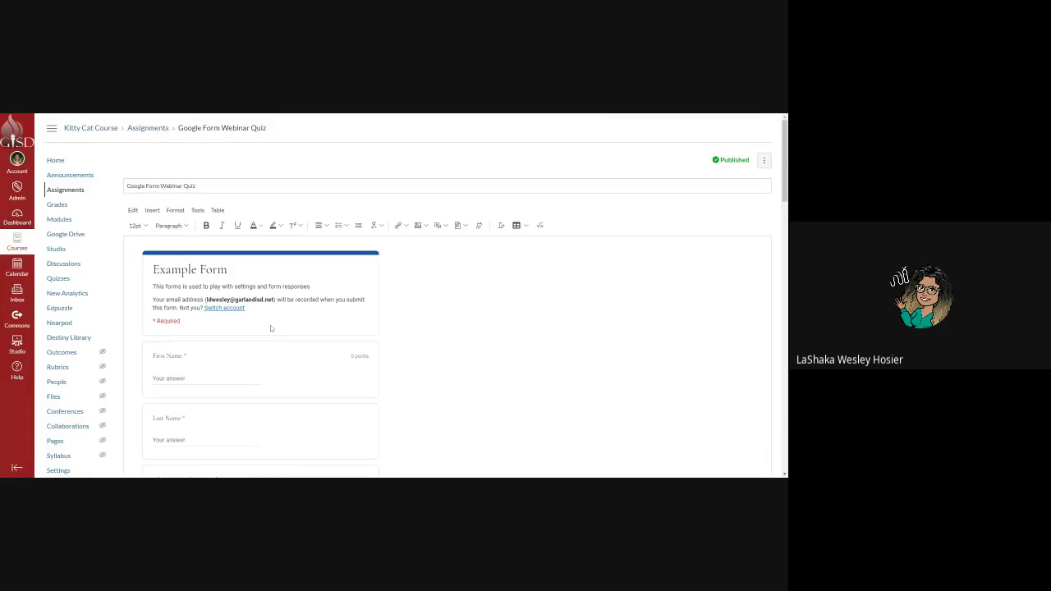
pyautogui.scroll(-15, 270, 328)
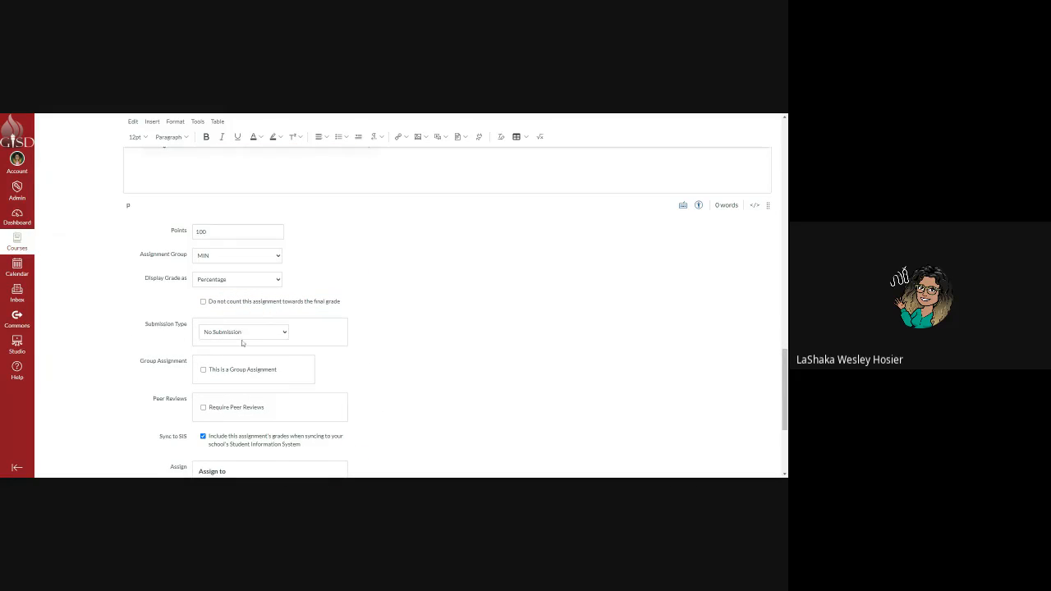
pyautogui.click(248, 338)
pyautogui.scroll(10, 250, 256)
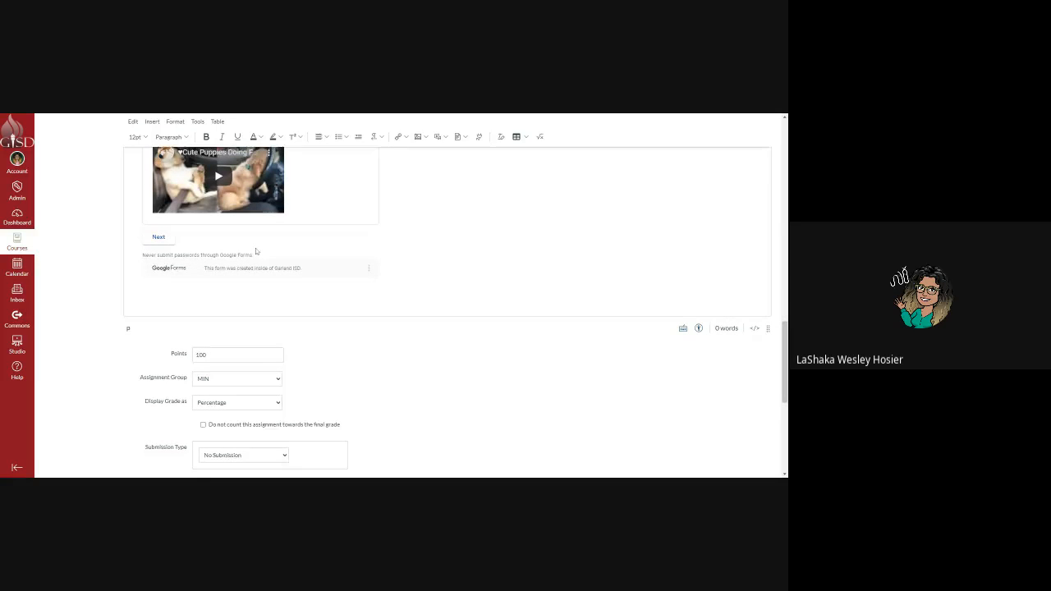
pyautogui.scroll(5, 251, 257)
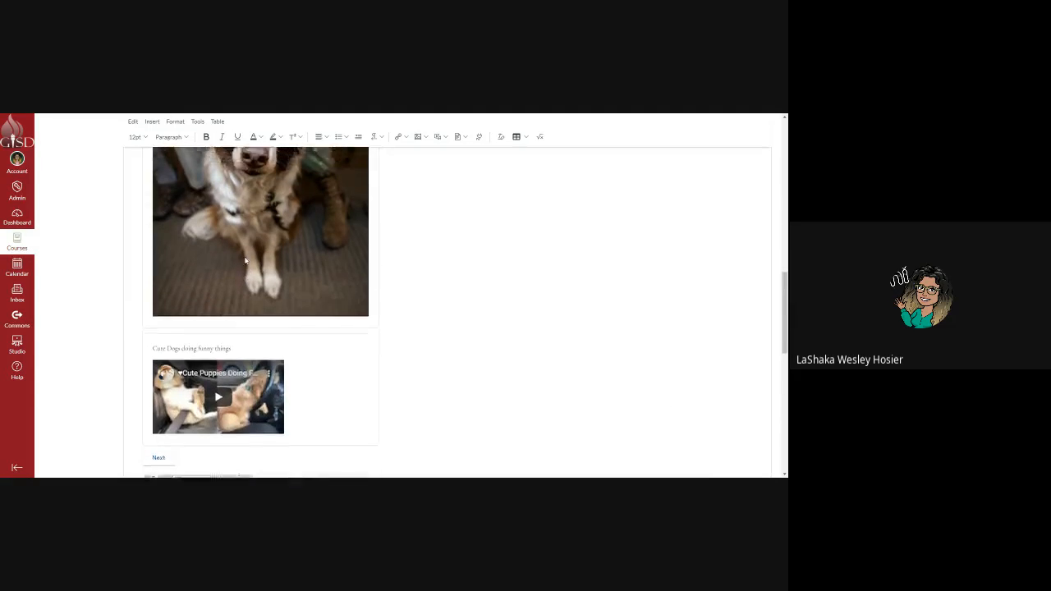
pyautogui.scroll(1, 244, 261)
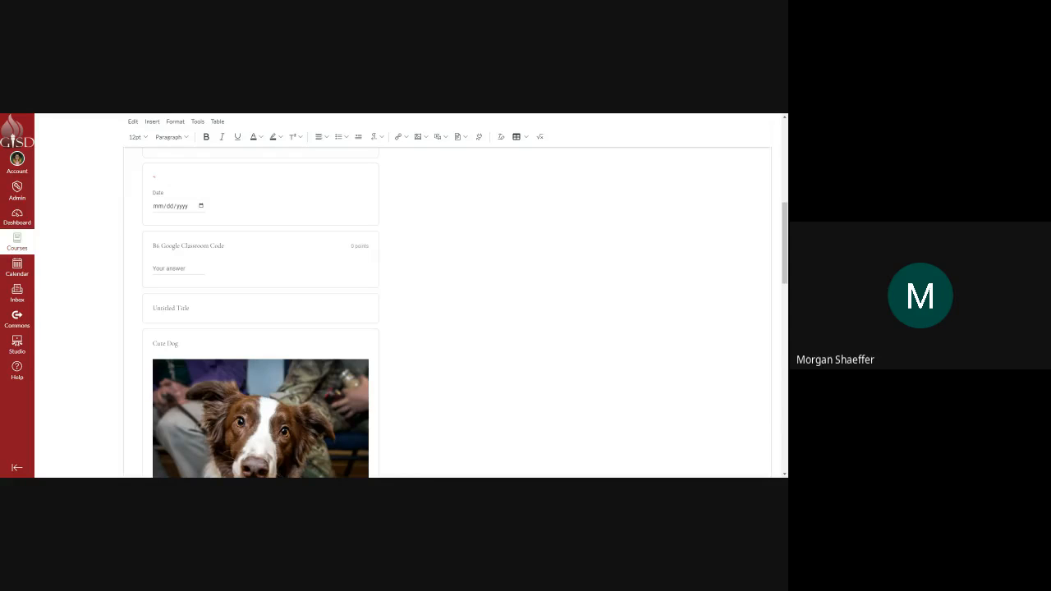
pyautogui.scroll(10, 285, 316)
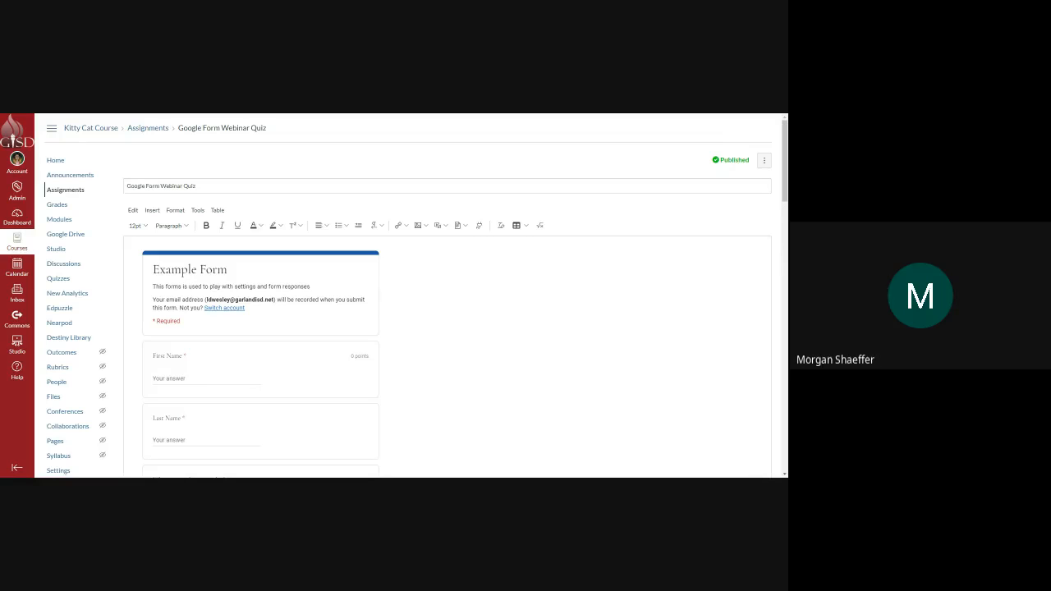
pyautogui.scroll(-3, 311, 345)
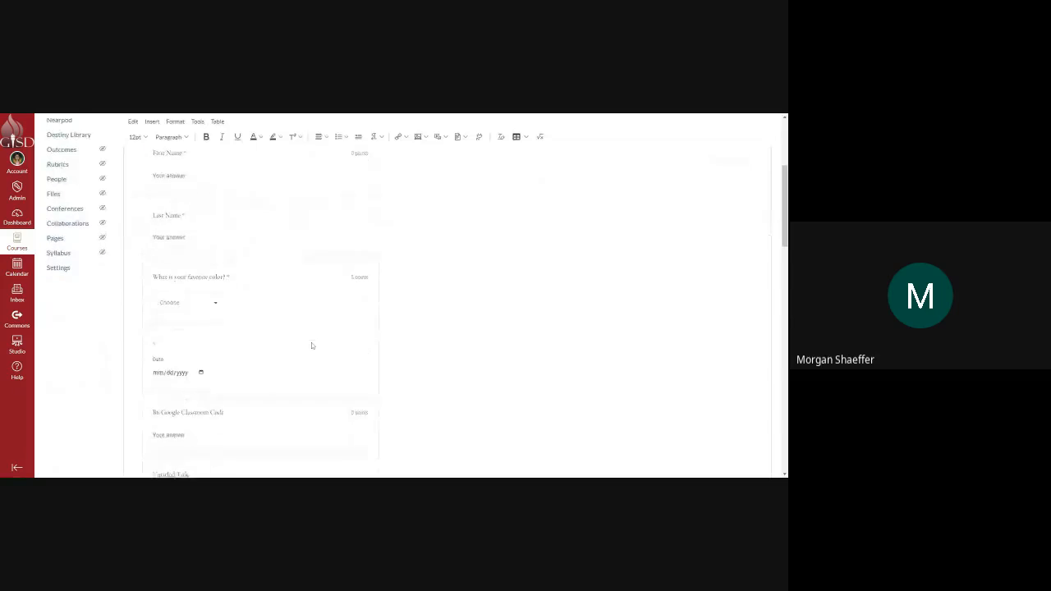
pyautogui.scroll(-2, 312, 346)
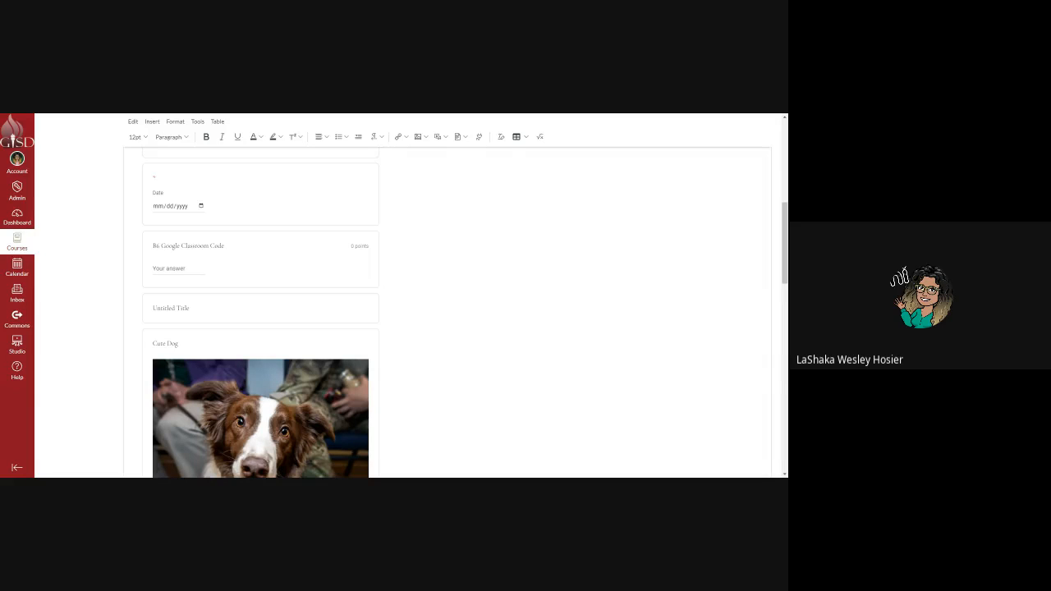
pyautogui.scroll(2, 212, 262)
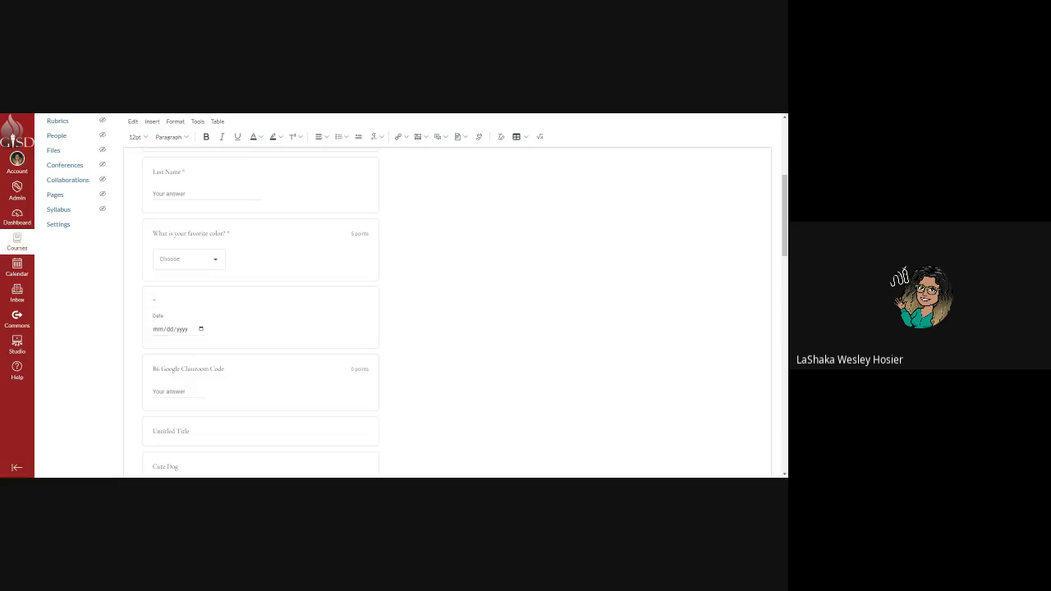
pyautogui.click(217, 259)
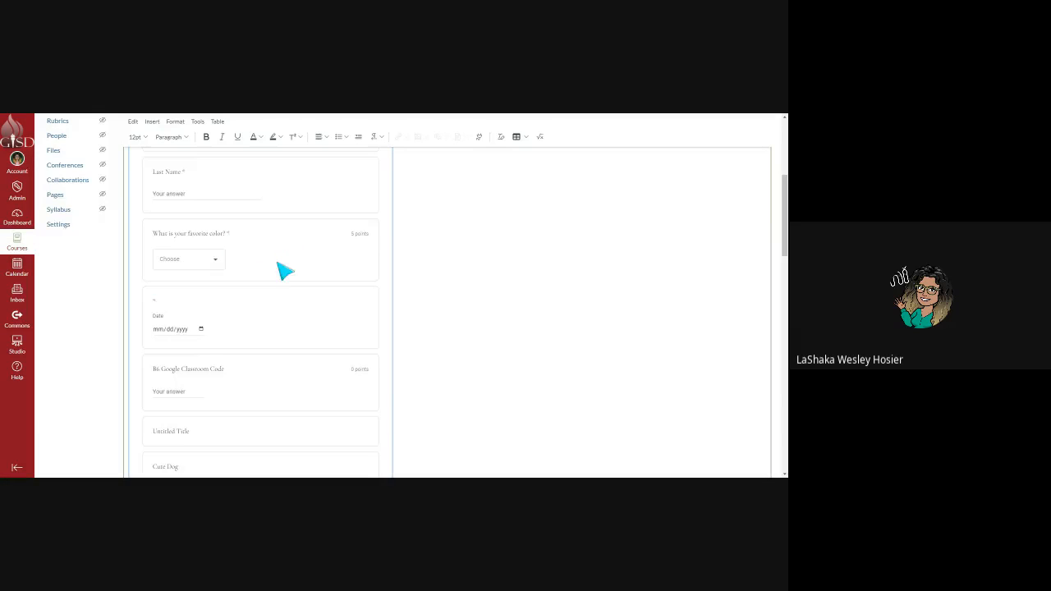
pyautogui.scroll(-15, 279, 266)
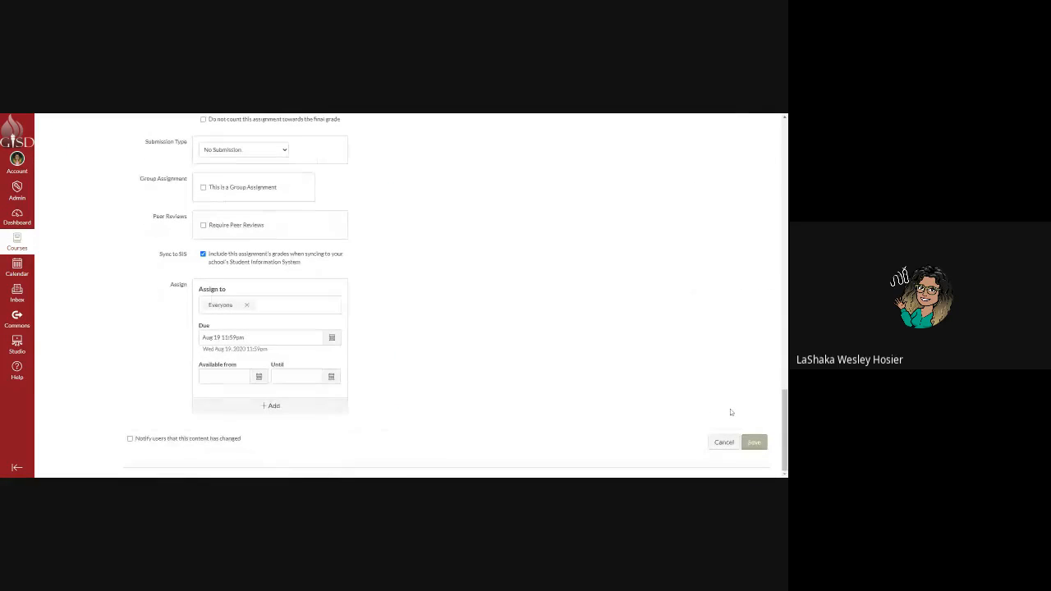
# Save the Google Form Webinar Quiz assignment and view the embedded Example Form questions.
pyautogui.click(754, 442)
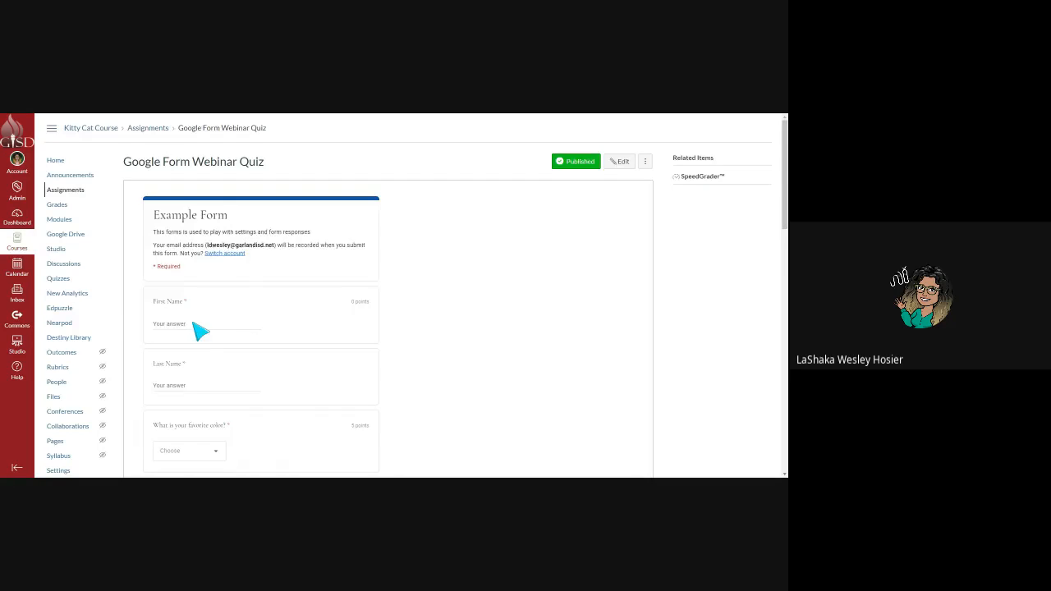
pyautogui.scroll(-2, 204, 341)
# Open the favourite-colour dropdown to show its Red, Blue, Green and Purple choices.
pyautogui.click(220, 292)
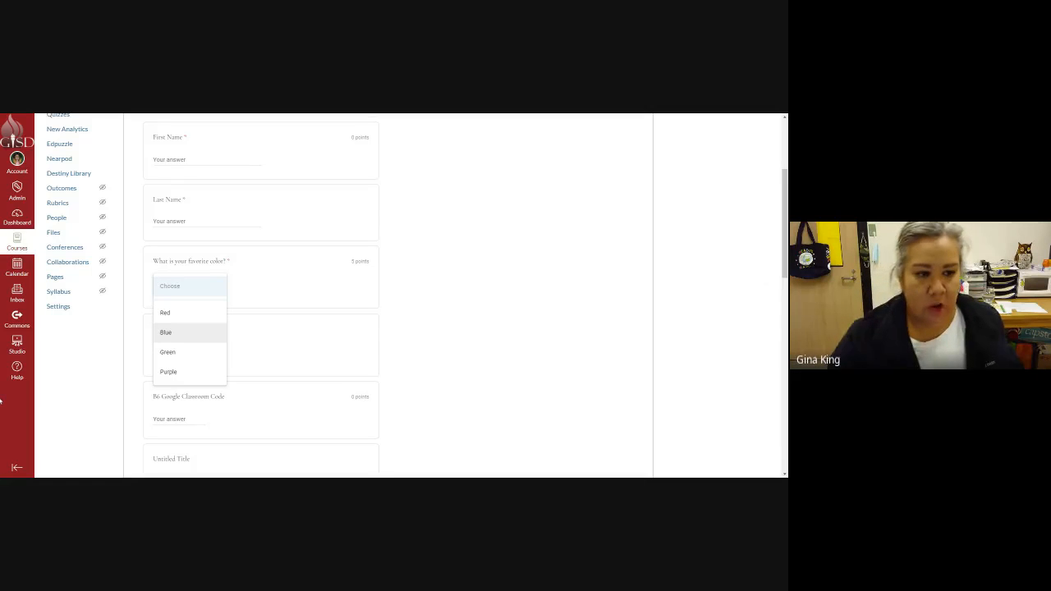
pyautogui.scroll(-2, 397, 336)
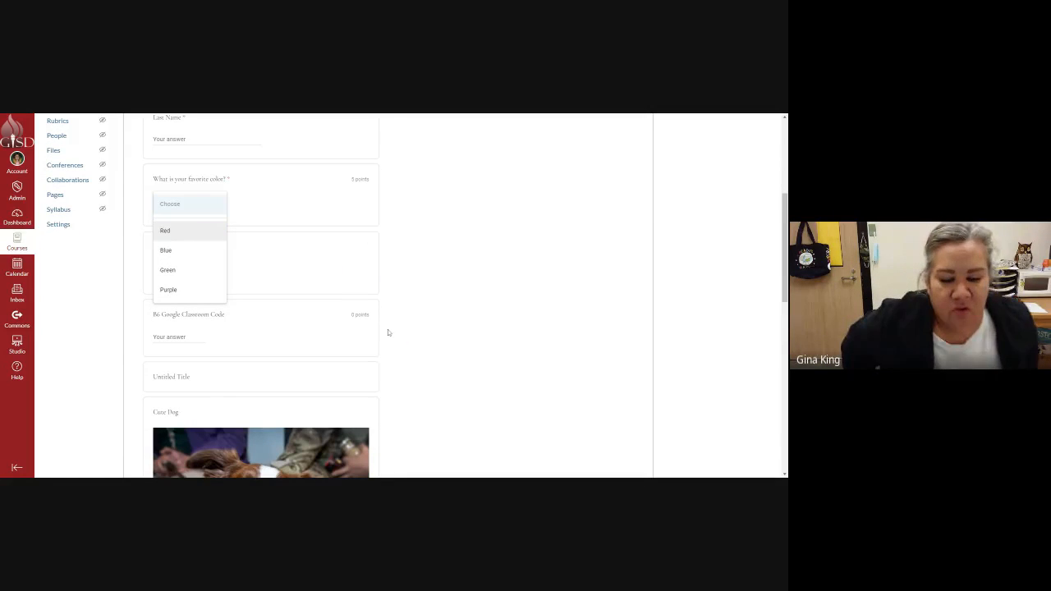